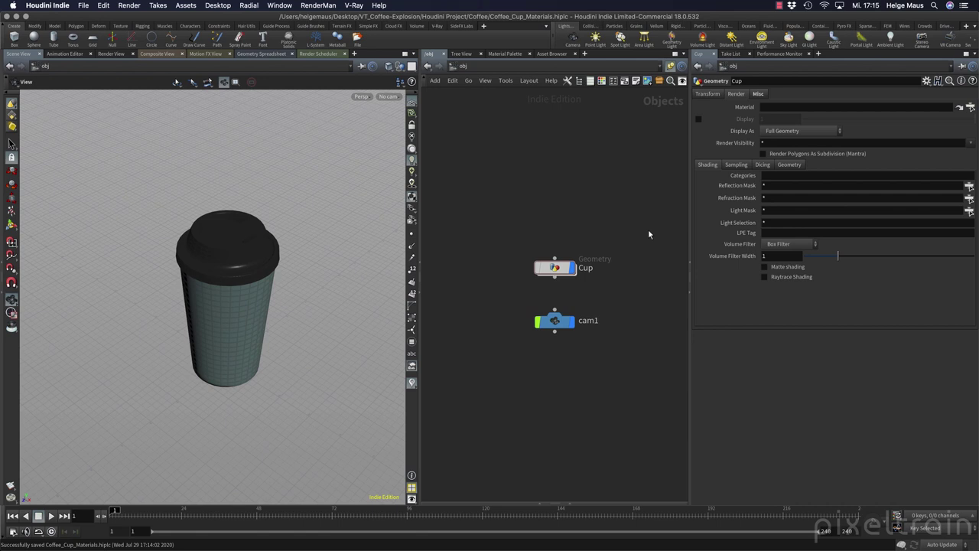
Add a Grid node to the object network.
{"action": "key", "text": "Tab"}
{"action": "type", "text": "grid"}
{"action": "key", "text": "Return"}
{"action": "left_click", "coordinate": [568, 206]}
Save the scene as Coffee_Cup_Materials - Classic.hiplc over the existing file.
{"action": "key", "text": "super+shift+s"}
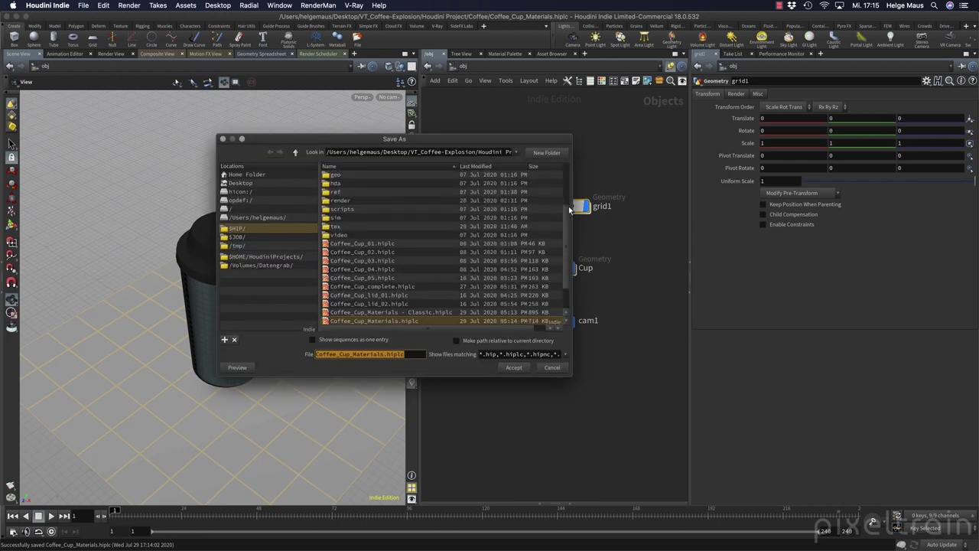
{"action": "scroll", "coordinate": [437, 260], "scroll_direction": "down", "scroll_amount": 2}
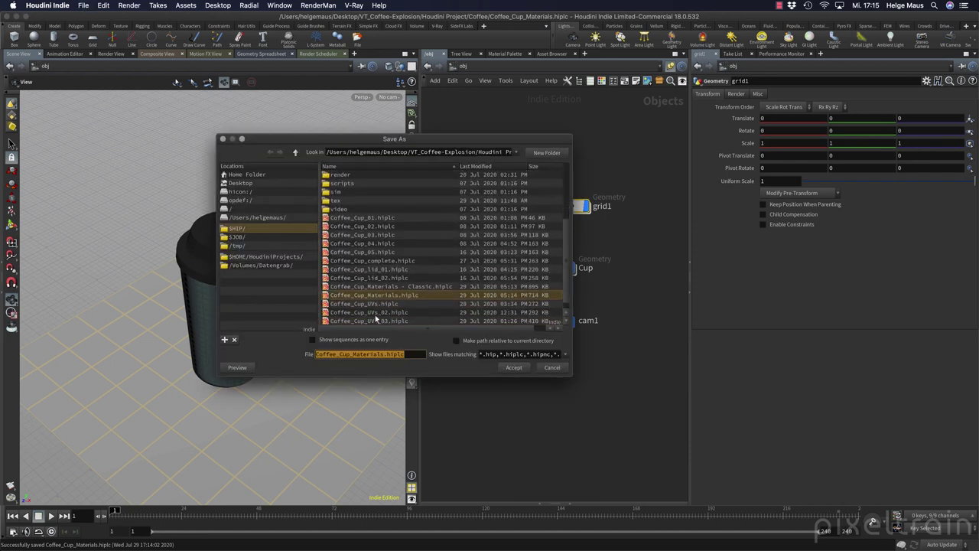
{"action": "scroll", "coordinate": [437, 264], "scroll_direction": "down", "scroll_amount": 1}
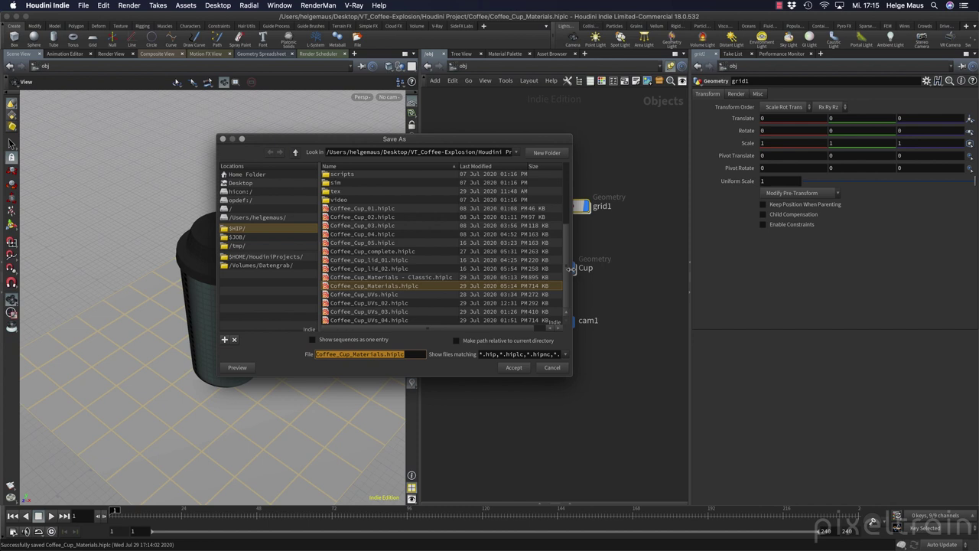
{"action": "left_click", "coordinate": [380, 278]}
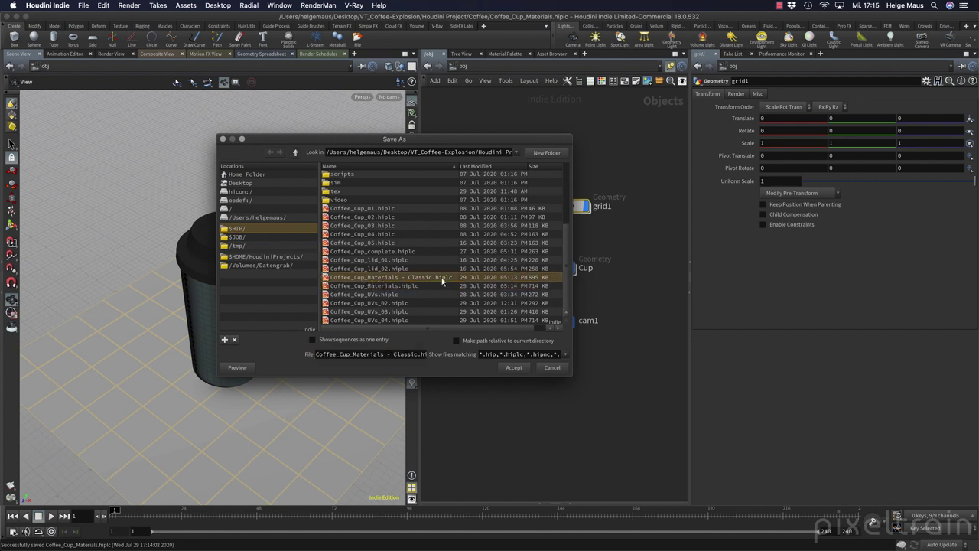
{"action": "left_click", "coordinate": [514, 367]}
Confirm the overwrite and move grid1 to the left of the Cup node.
{"action": "left_click", "coordinate": [455, 392]}
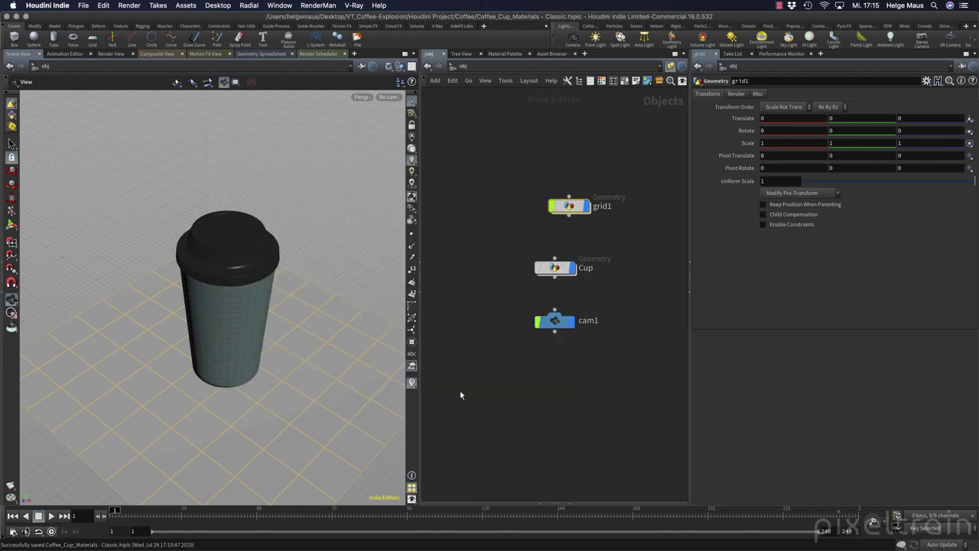
{"action": "left_click_drag", "start_coordinate": [568, 193], "coordinate": [467, 247]}
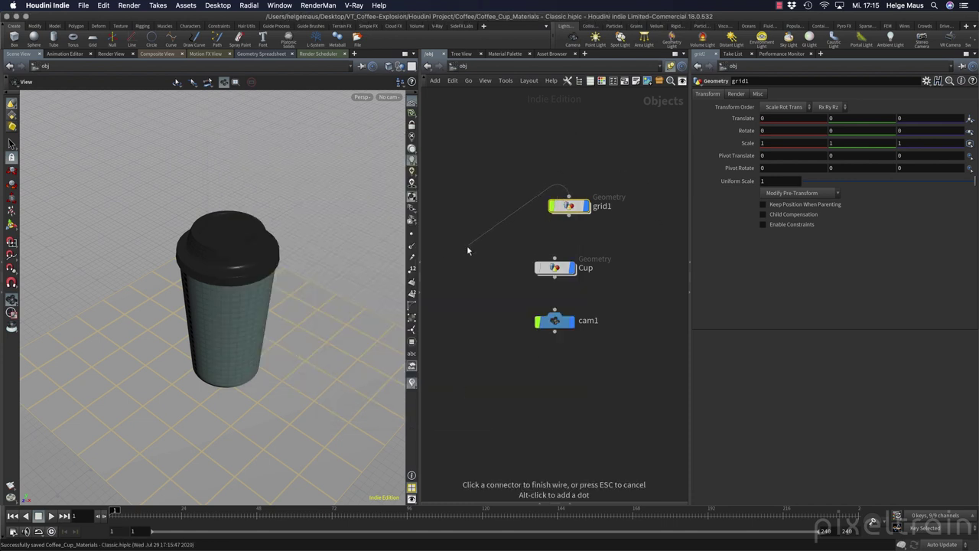
{"action": "key", "text": "Escape"}
{"action": "left_click_drag", "start_coordinate": [568, 206], "coordinate": [456, 267]}
Rename grid1 to floor and bring up its editable parameters in the viewport.
{"action": "double_click", "coordinate": [483, 268]}
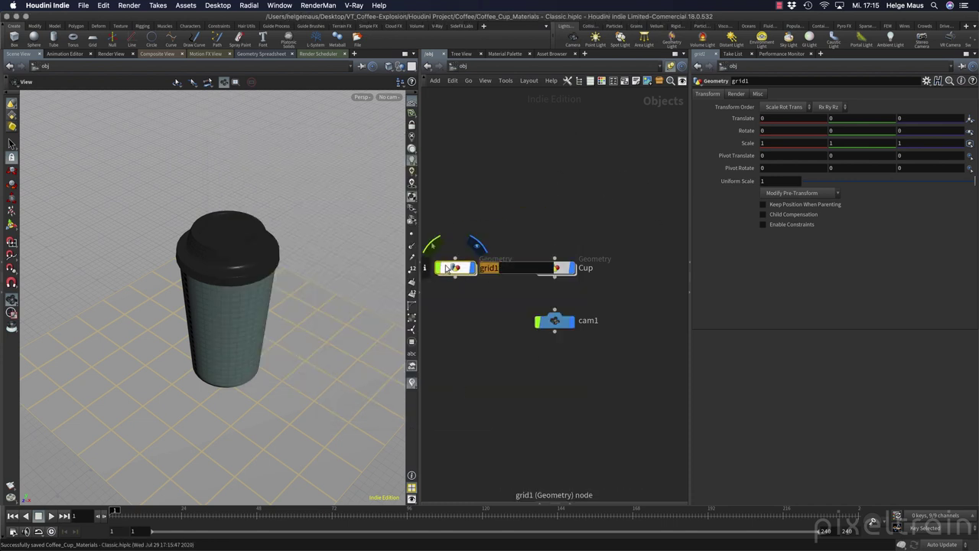
{"action": "type", "text": "floor"}
{"action": "key", "text": "Return"}
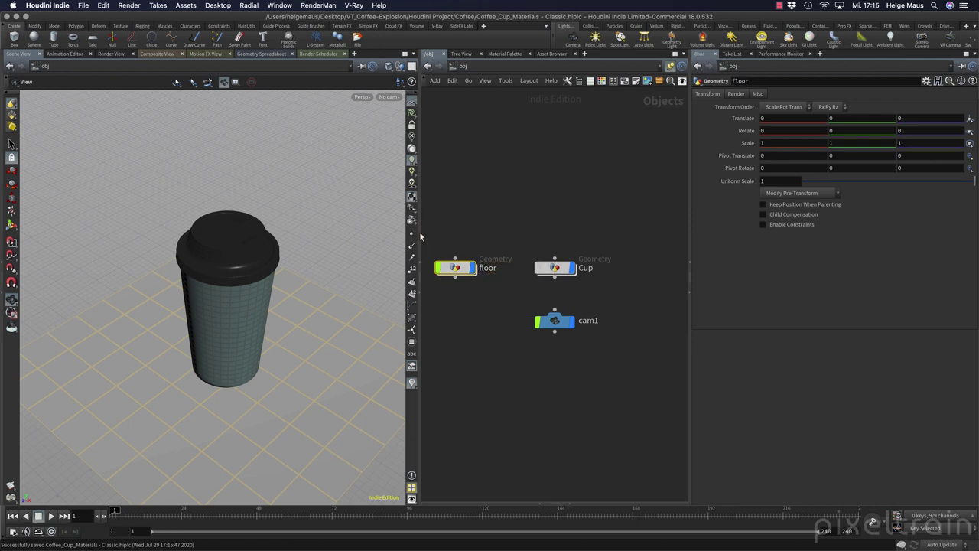
{"action": "left_click", "coordinate": [11, 224]}
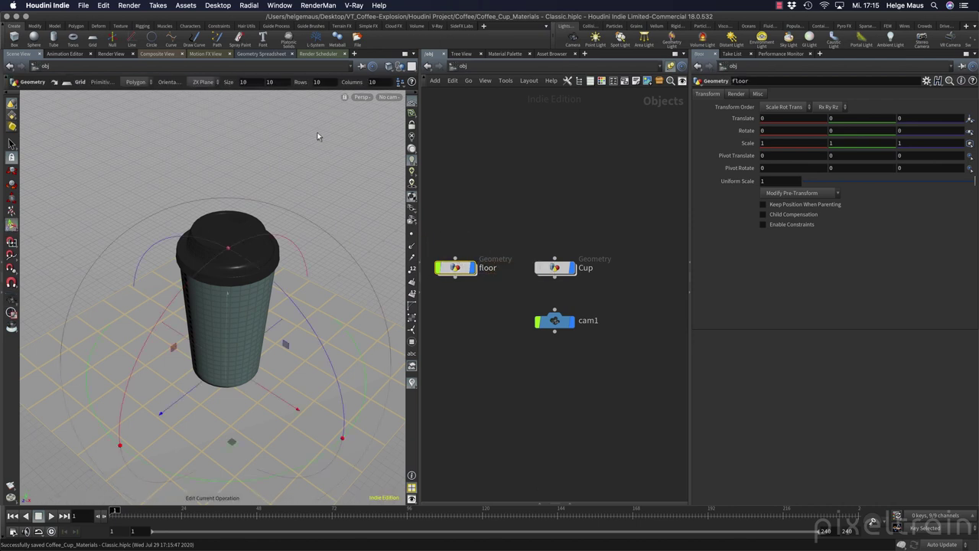
{"action": "left_click", "coordinate": [252, 82]}
{"action": "key", "text": "s"}
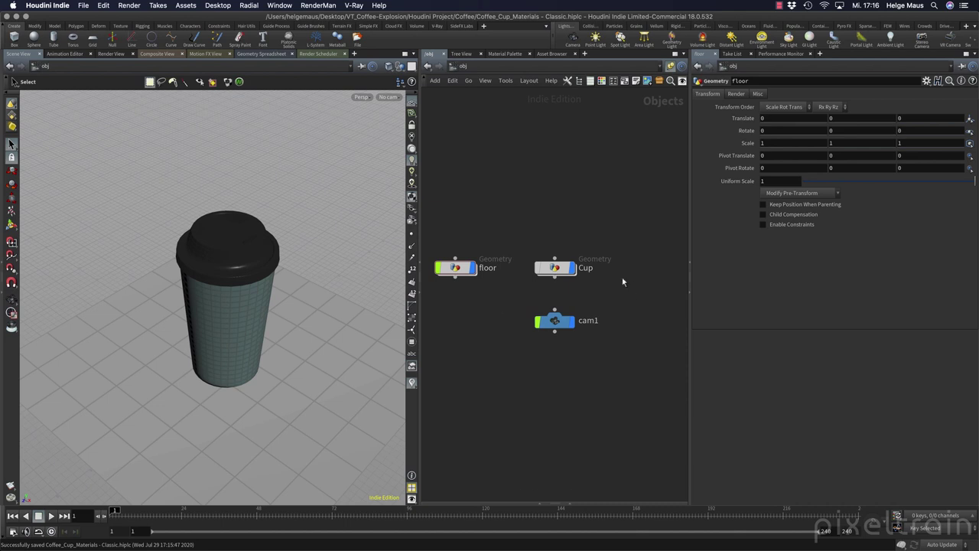
Dive into the Cup network and orbit around the cup to view its lid and bottom.
{"action": "double_click", "coordinate": [555, 268]}
{"action": "scroll", "coordinate": [545, 214], "scroll_direction": "down", "scroll_amount": 5}
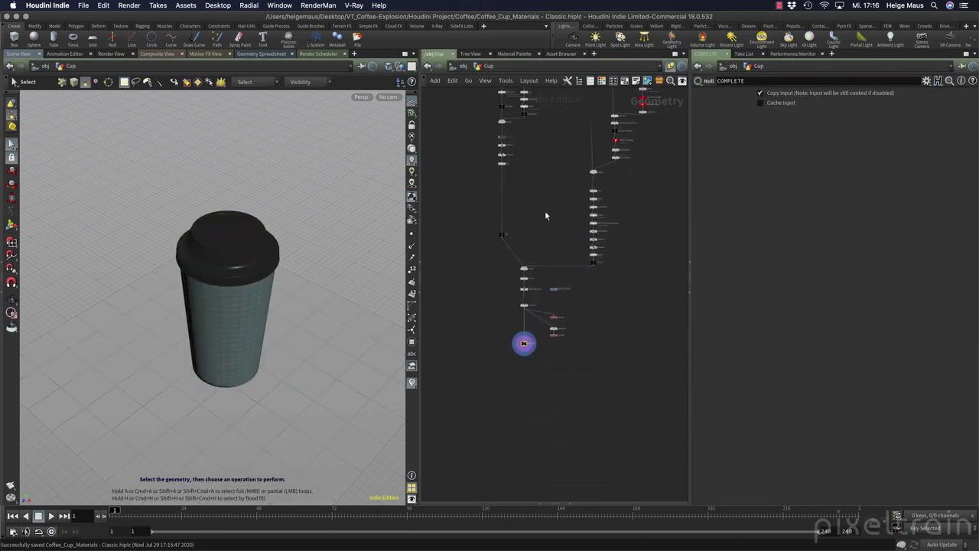
{"action": "scroll", "coordinate": [545, 210], "scroll_direction": "up", "scroll_amount": 5}
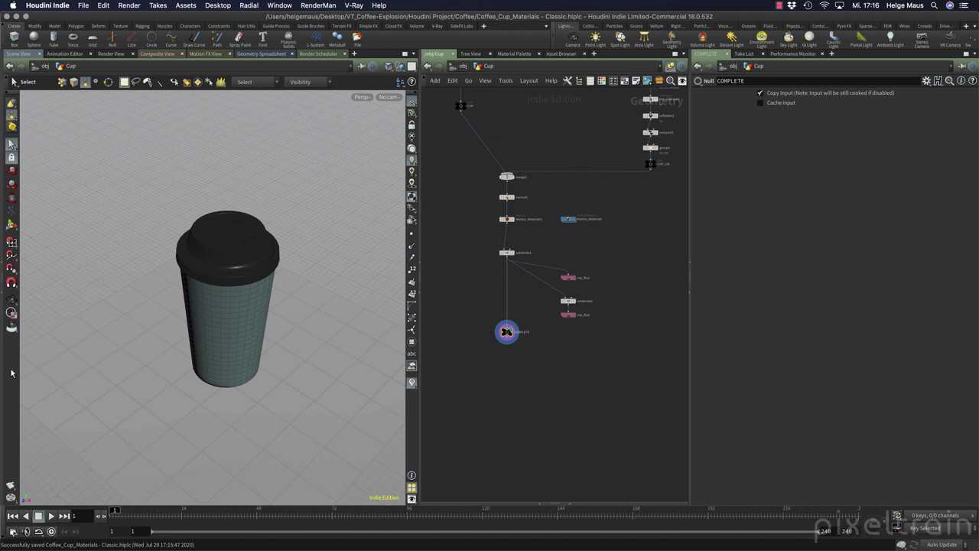
{"action": "left_click_drag", "start_coordinate": [148, 290], "coordinate": [150, 316]}
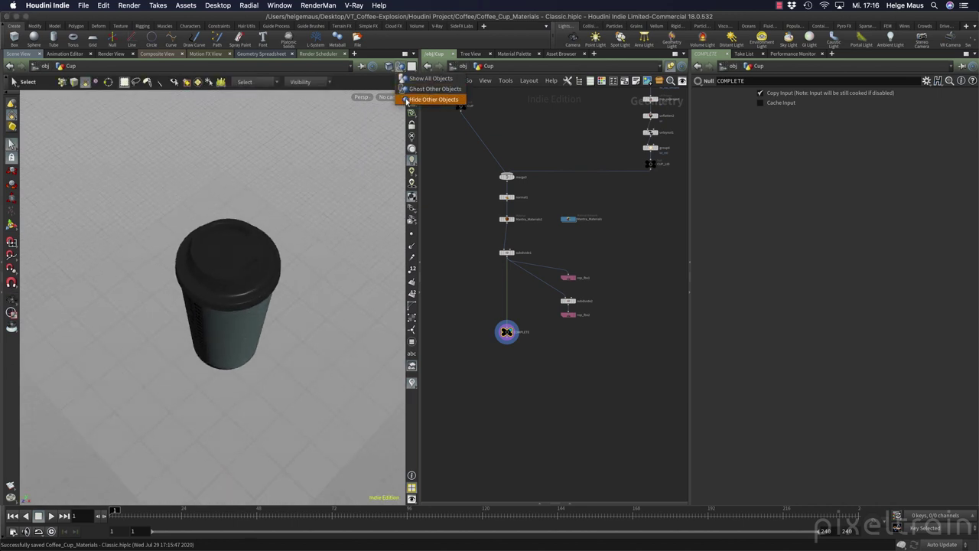
{"action": "key", "text": "Escape"}
{"action": "left_click_drag", "start_coordinate": [257, 288], "coordinate": [183, 339]}
{"action": "right_click_drag", "start_coordinate": [183, 339], "coordinate": [328, 329]}
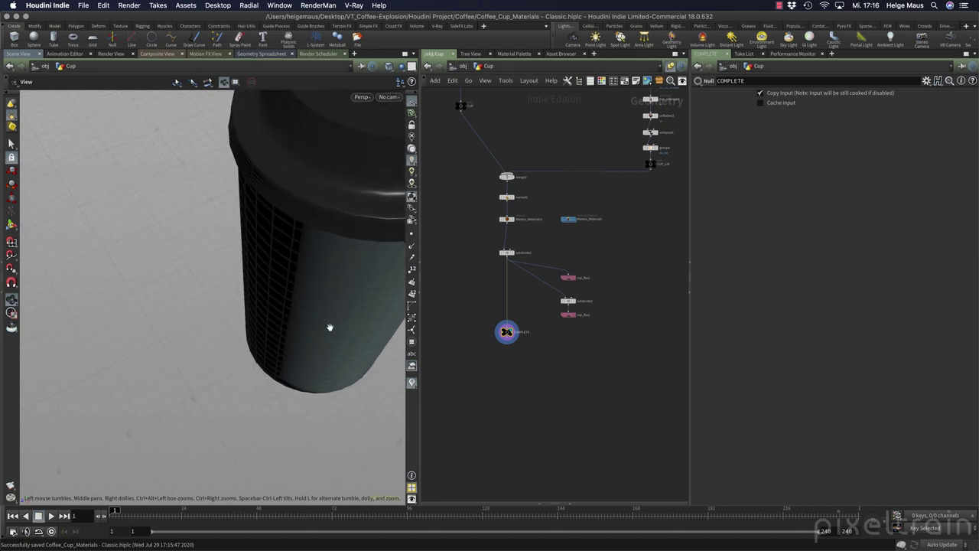
{"action": "left_click_drag", "start_coordinate": [328, 328], "coordinate": [241, 320]}
{"action": "key", "text": "s"}
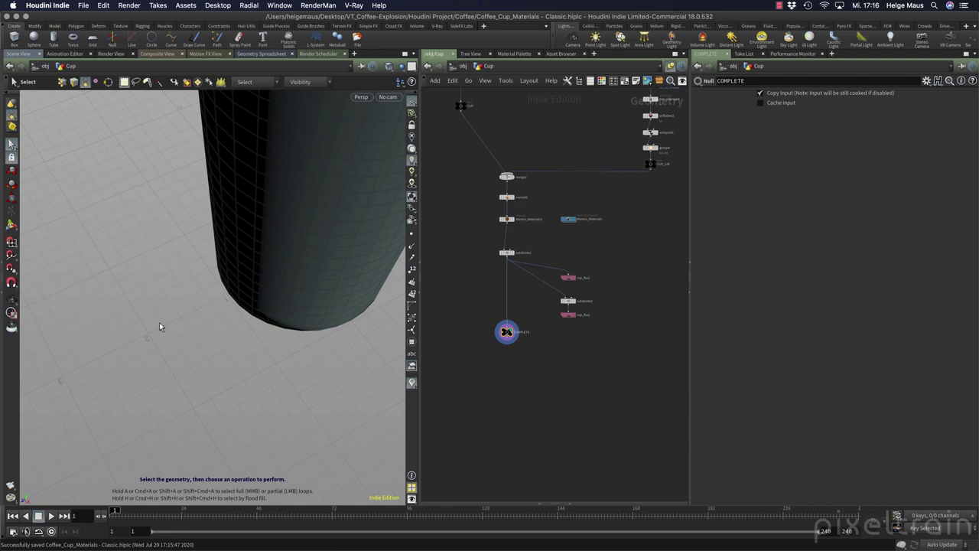
Select a face on the cup's side and check COMPLETE's geometry info (about 2.65 × 4.65).
{"action": "key", "text": "Escape"}
{"action": "scroll", "coordinate": [230, 314], "scroll_direction": "down", "scroll_amount": 5}
{"action": "left_click_drag", "start_coordinate": [233, 301], "coordinate": [175, 288]}
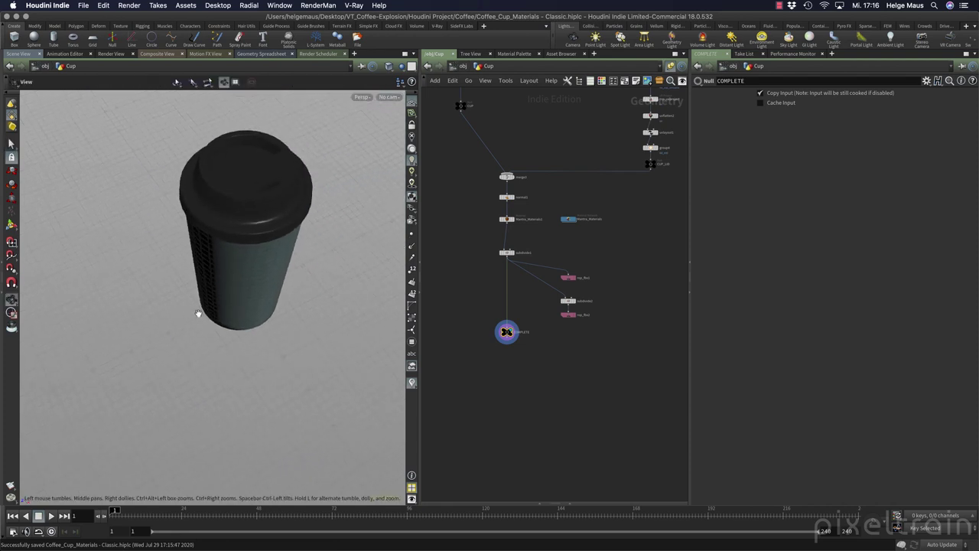
{"action": "key", "text": "s"}
{"action": "left_click", "coordinate": [241, 213]}
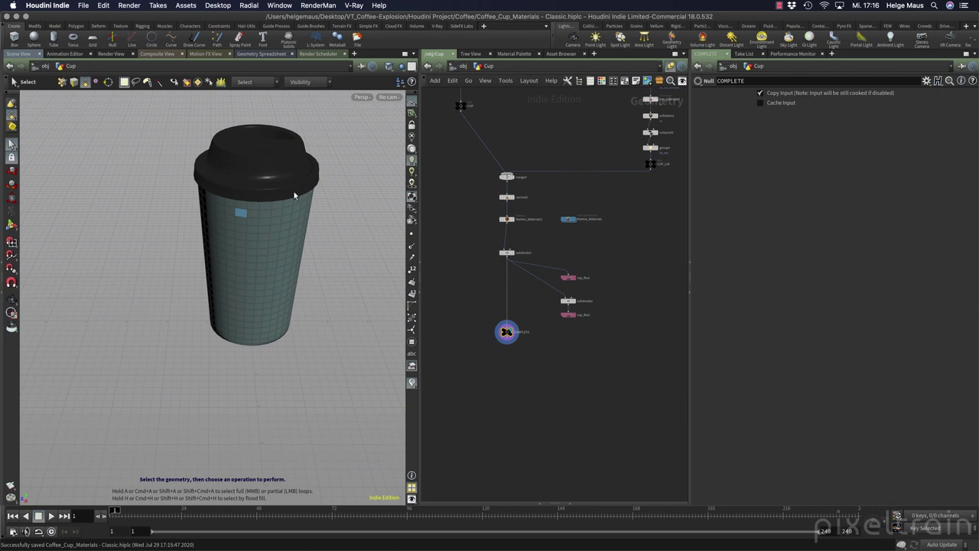
{"action": "middle_click", "coordinate": [506, 332]}
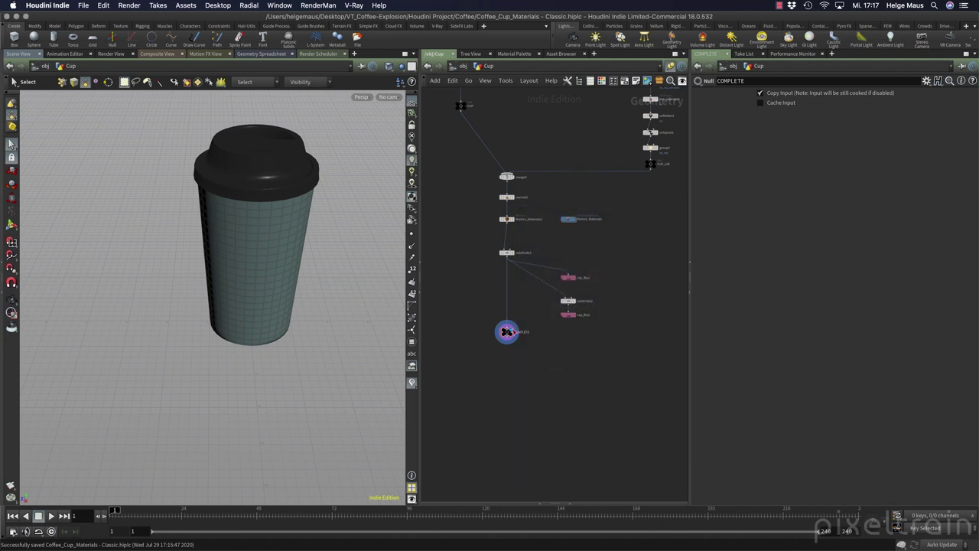
Insert a Transform node named Size on the wire above COMPLETE.
{"action": "left_click_drag", "start_coordinate": [505, 332], "coordinate": [507, 387]}
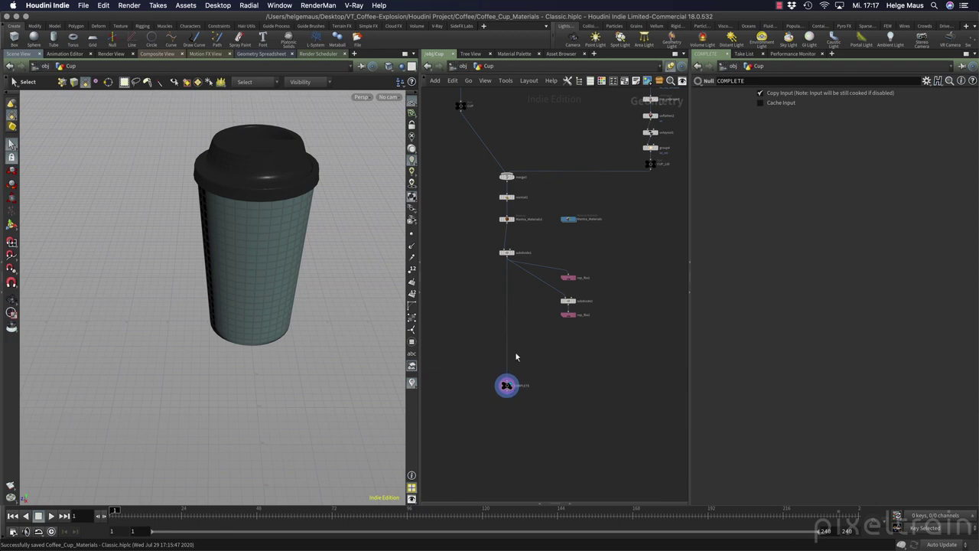
{"action": "key", "text": "Tab"}
{"action": "type", "text": "trans"}
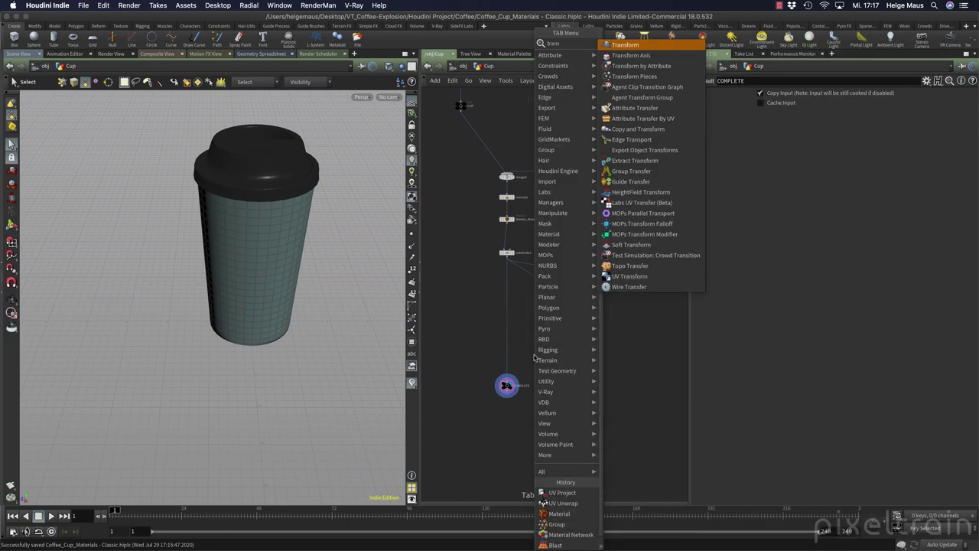
{"action": "key", "text": "Return"}
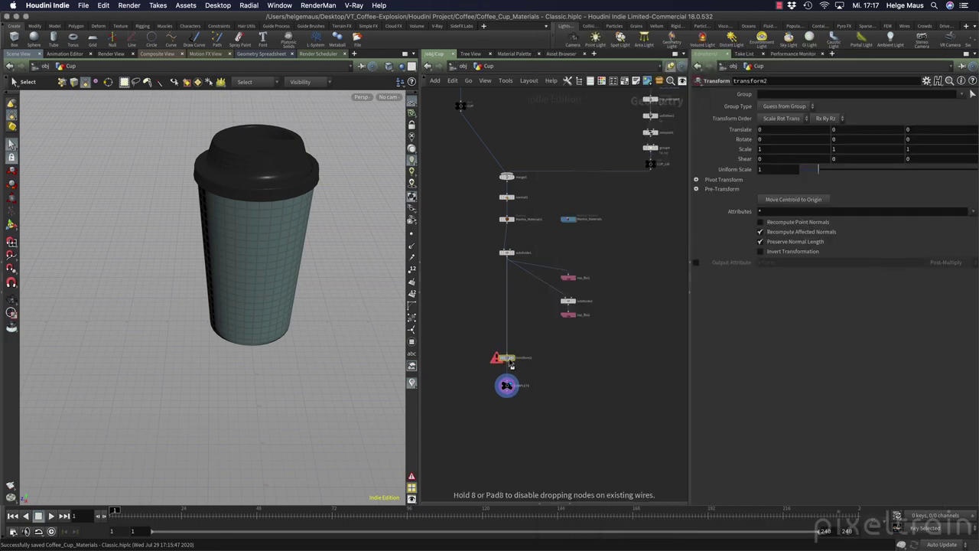
{"action": "left_click", "coordinate": [512, 357]}
{"action": "type", "text": "t"}
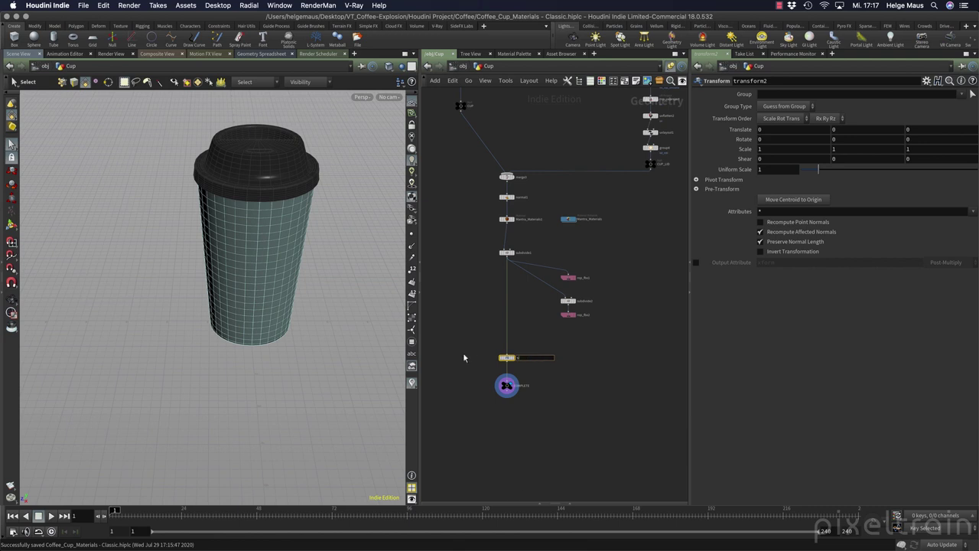
{"action": "type", "text": "e"}
{"action": "key", "text": "Return"}
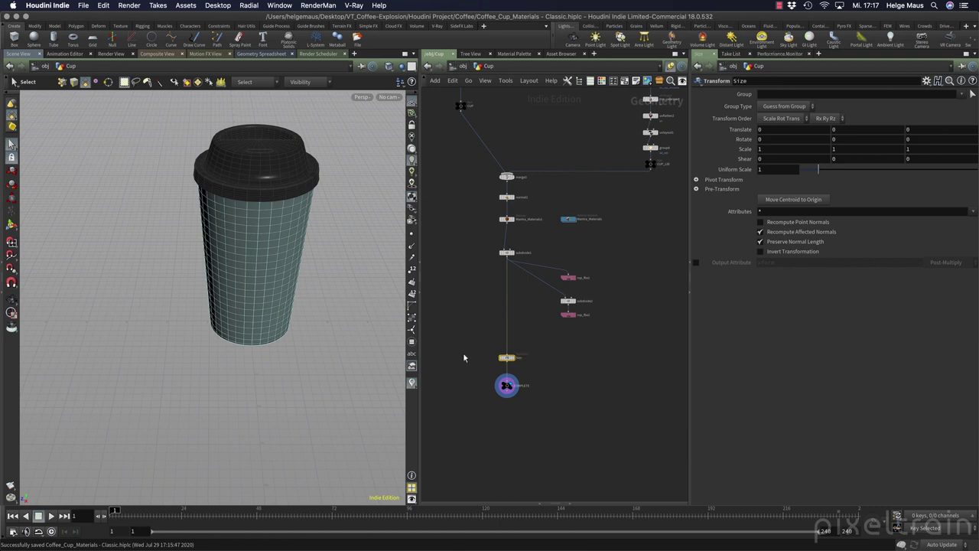
Set the Size transform's Uniform Scale to 0.075 and frame the shrunken cup.
{"action": "left_click", "coordinate": [783, 170]}
{"action": "type", "text": "0"}
{"action": "key", "text": "BackSpace"}
{"action": "key", "text": "BackSpace"}
{"action": "type", "text": "0.7"}
{"action": "key", "text": "BackSpace"}
{"action": "key", "text": "BackSpace"}
{"action": "type", "text": "075"}
{"action": "key", "text": "Return"}
{"action": "key", "text": "space+f"}
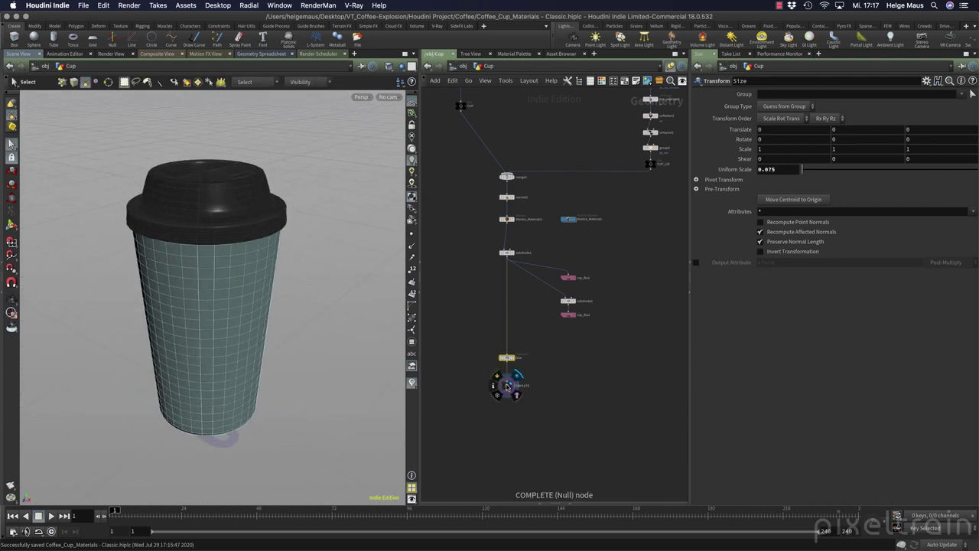
Check COMPLETE's geometry info, lower the Uniform Scale to 0.07, and return to object level.
{"action": "middle_click", "coordinate": [506, 385]}
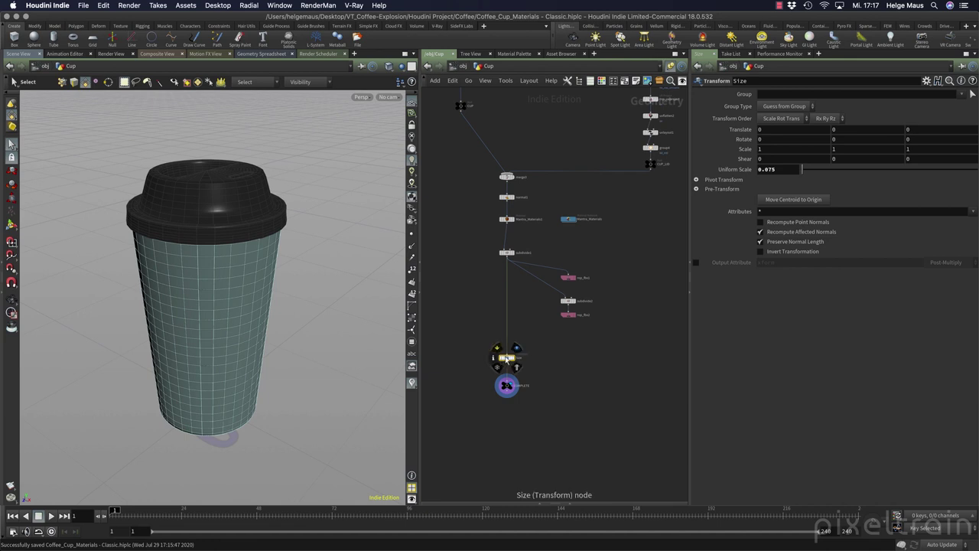
{"action": "left_click", "coordinate": [783, 169]}
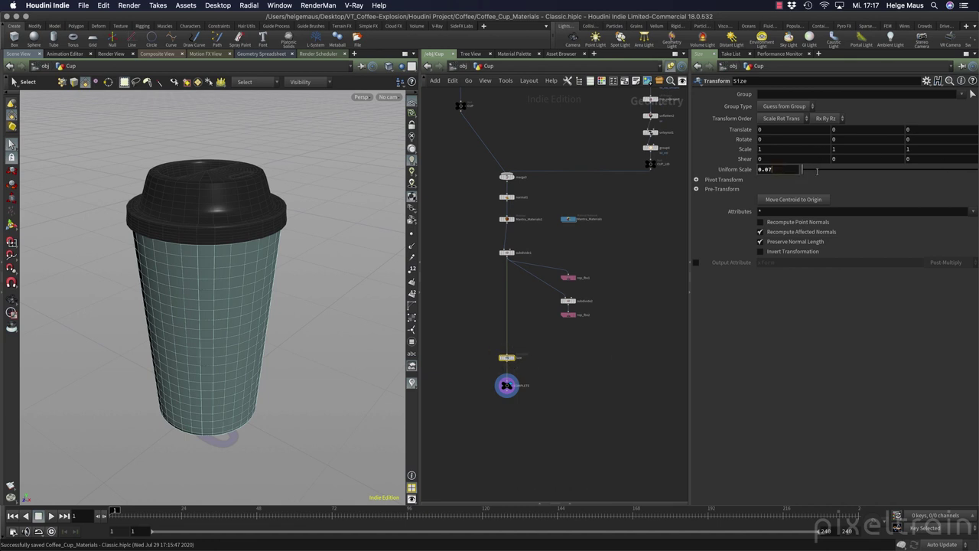
{"action": "key", "text": "Return"}
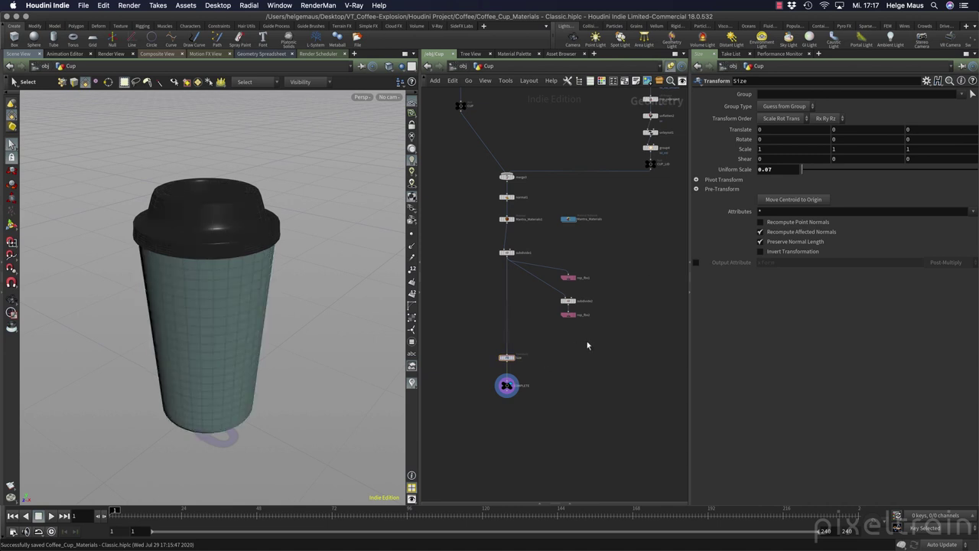
{"action": "key", "text": "u"}
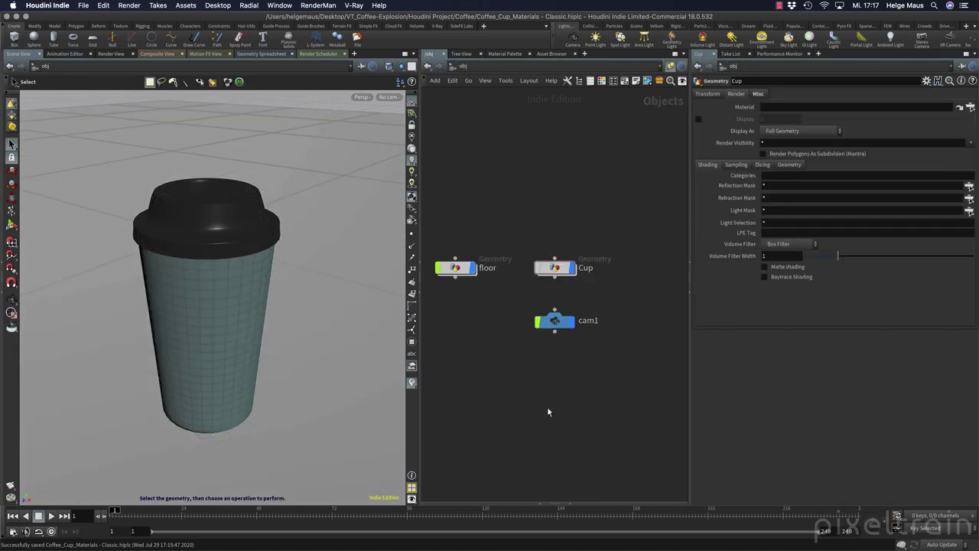
Save the scene, look down on the cup, and delete the cam1 camera.
{"action": "scroll", "coordinate": [161, 383], "scroll_direction": "down", "scroll_amount": 5}
{"action": "key", "text": "super+s"}
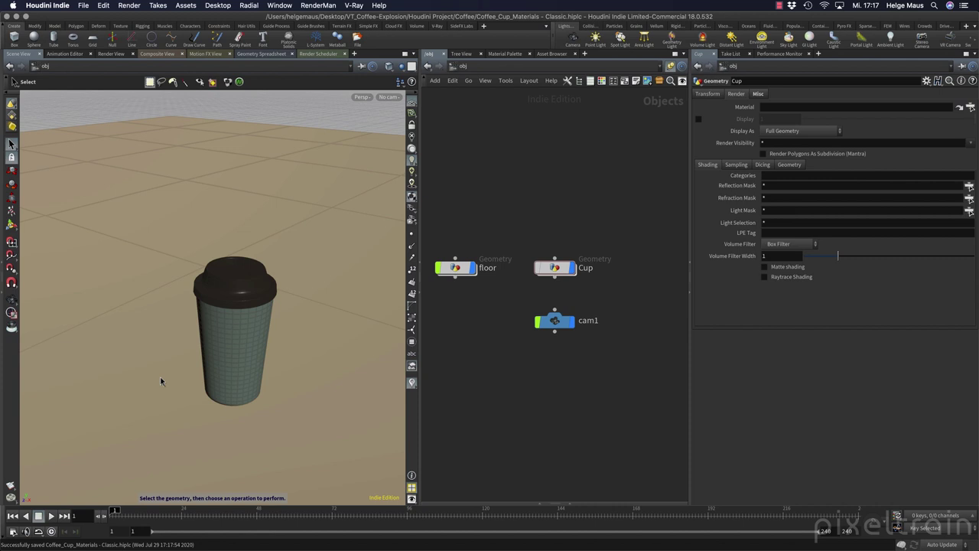
{"action": "key", "text": "Escape"}
{"action": "mouse_move", "coordinate": [229, 312]}
{"action": "left_mouse_down"}
{"action": "mouse_move", "coordinate": [306, 313]}
{"action": "mouse_move", "coordinate": [256, 328]}
{"action": "mouse_move", "coordinate": [223, 313]}
{"action": "left_mouse_up"}
{"action": "key", "text": "s"}
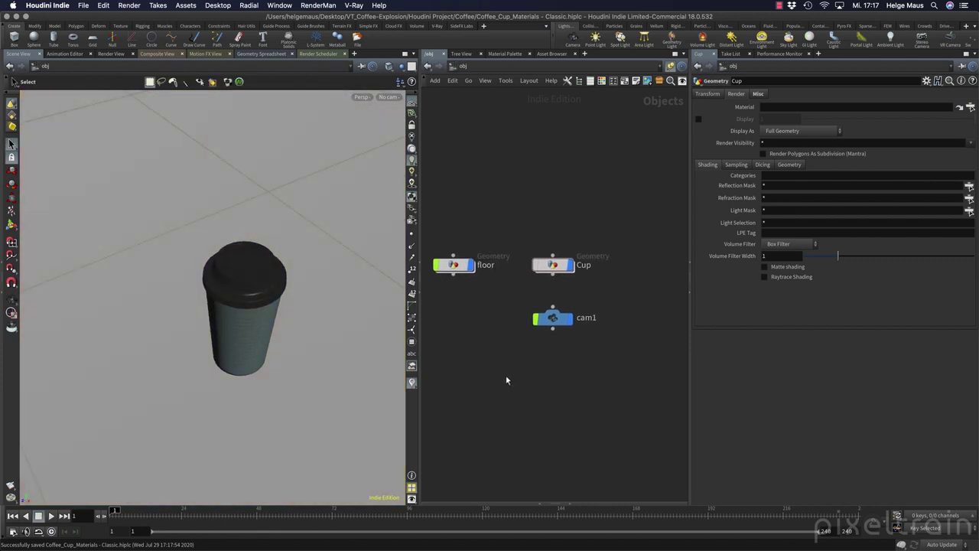
{"action": "left_click_drag", "start_coordinate": [523, 293], "coordinate": [585, 336]}
{"action": "key", "text": "Delete"}
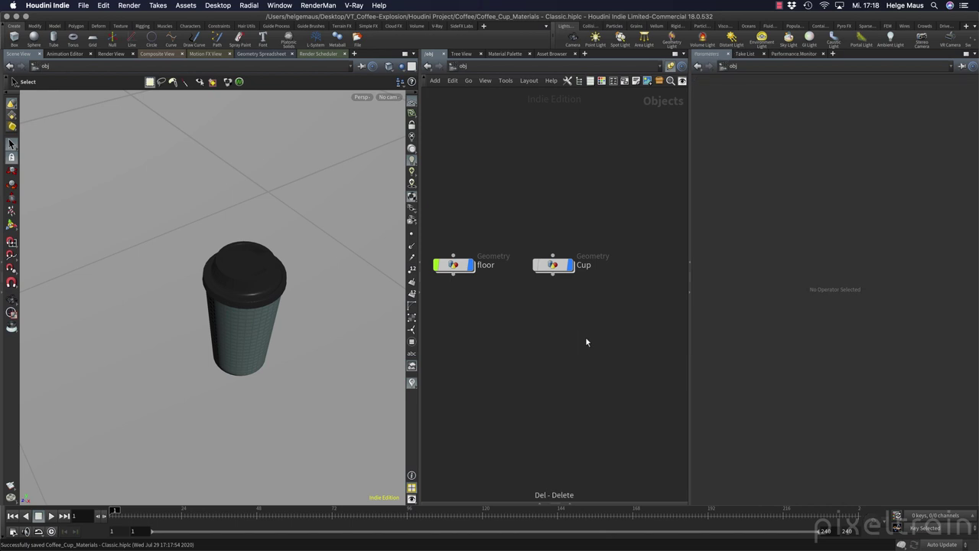
Set the floor grid to 2 rows and 2 columns.
{"action": "left_click", "coordinate": [459, 266]}
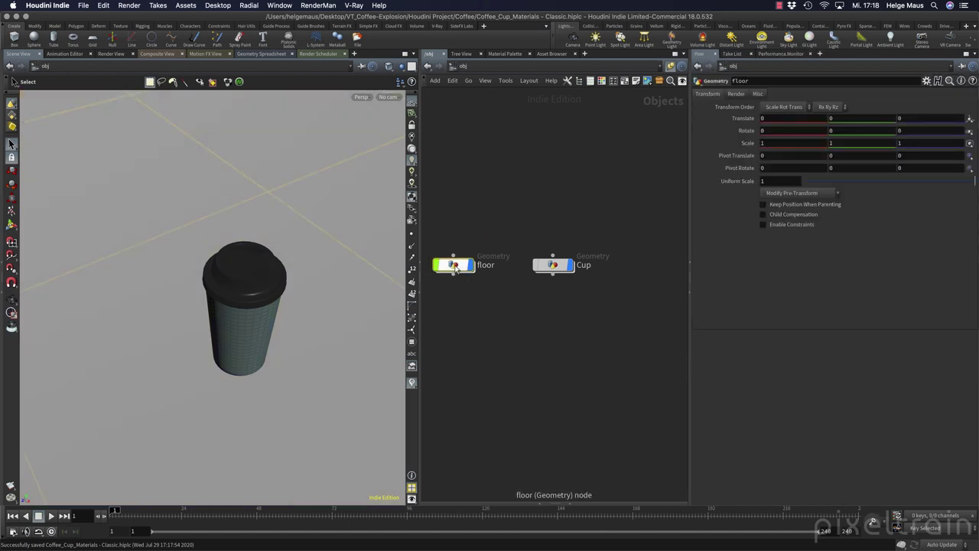
{"action": "key", "text": "Return"}
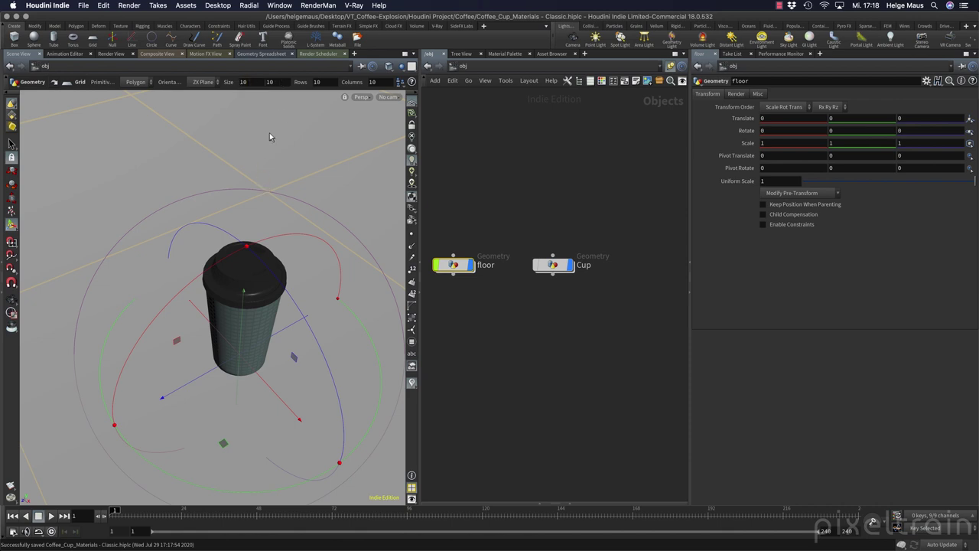
{"action": "double_click", "coordinate": [329, 82]}
{"action": "type", "text": "2"}
{"action": "key", "text": "Tab"}
{"action": "type", "text": "2"}
{"action": "key", "text": "Tab"}
{"action": "key", "text": "Escape"}
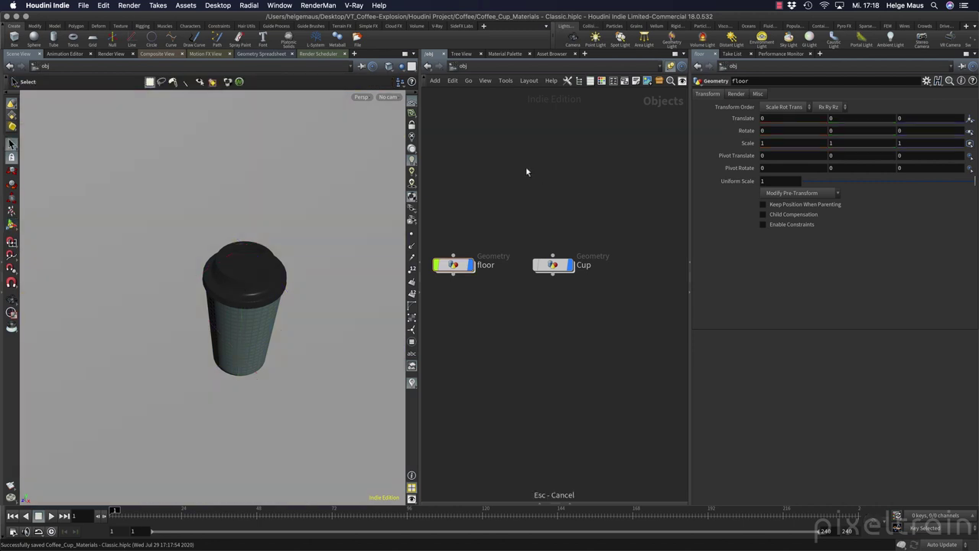
Orbit and zoom the view to frame the cup beside the floor.
{"action": "scroll", "coordinate": [346, 334], "scroll_direction": "down", "scroll_amount": 5}
{"action": "left_click_drag", "start_coordinate": [346, 333], "coordinate": [212, 332]}
{"action": "scroll", "coordinate": [372, 283], "scroll_direction": "up", "scroll_amount": 5}
{"action": "key", "text": "s"}
{"action": "left_click_drag", "start_coordinate": [371, 284], "coordinate": [344, 293]}
{"action": "left_click_drag", "start_coordinate": [420, 280], "coordinate": [424, 280]}
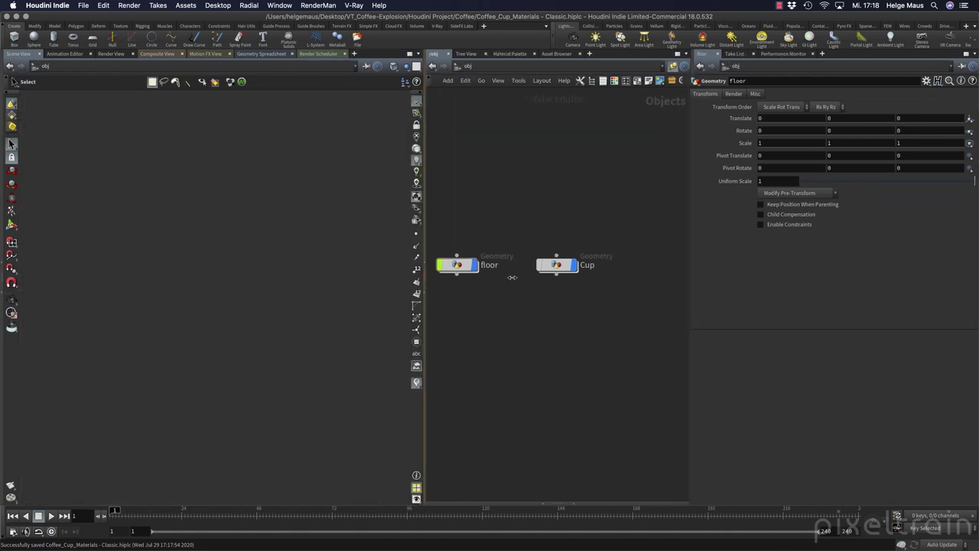
{"action": "key", "text": "Escape"}
{"action": "left_click_drag", "start_coordinate": [263, 343], "coordinate": [225, 270]}
{"action": "scroll", "coordinate": [306, 302], "scroll_direction": "up", "scroll_amount": 5}
{"action": "key", "text": "s"}
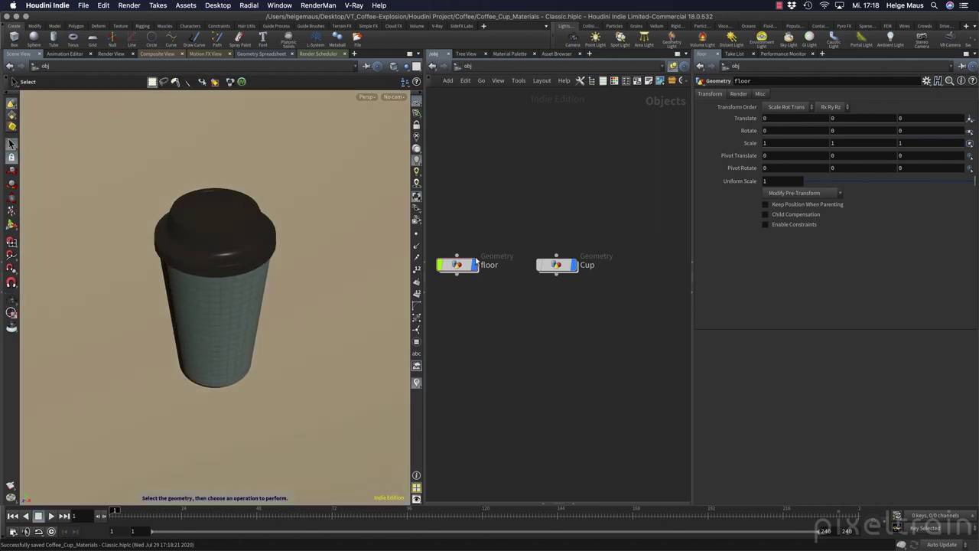
Add camera cam1 at HDTV 1080 (1920×1080) with a 75 mm focal length, placed below Cup.
{"action": "left_click", "coordinate": [575, 42]}
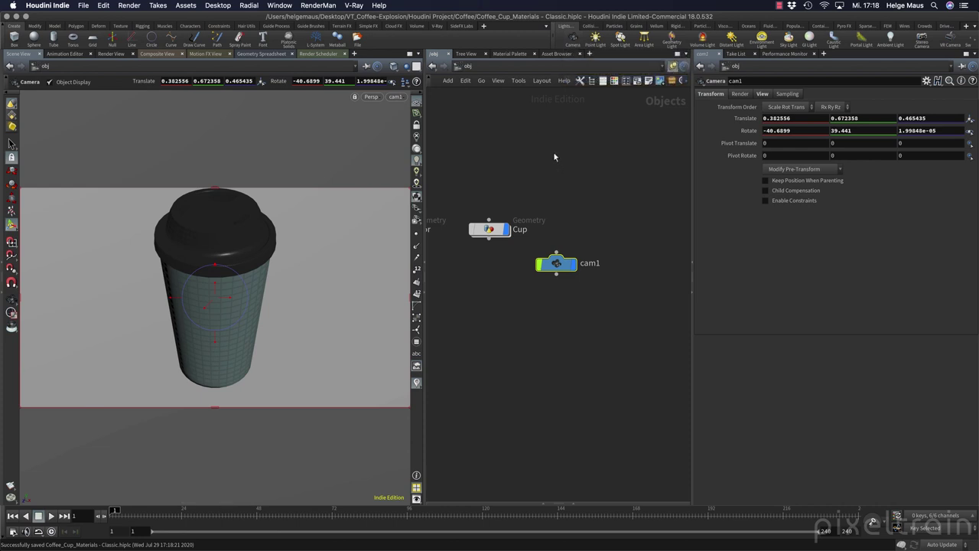
{"action": "left_click", "coordinate": [765, 95]}
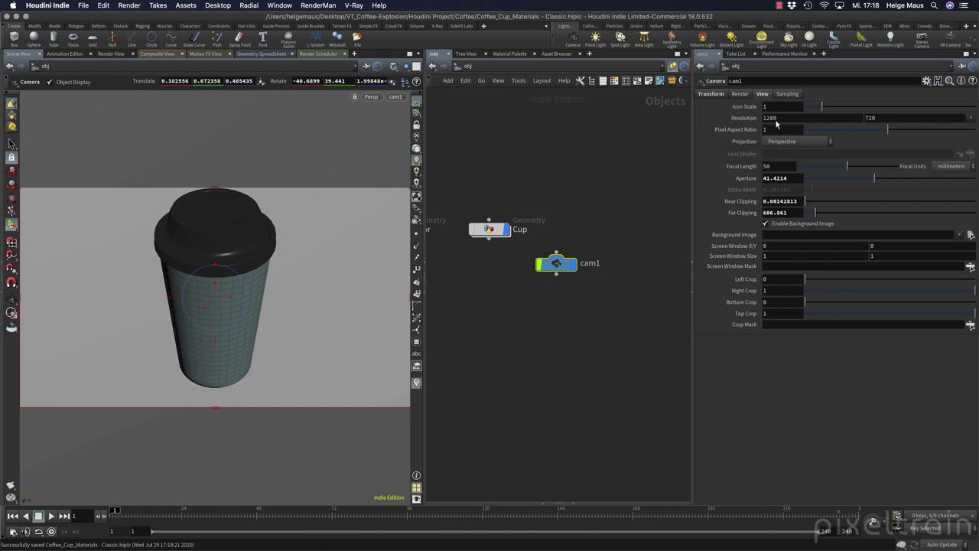
{"action": "left_click", "coordinate": [971, 119]}
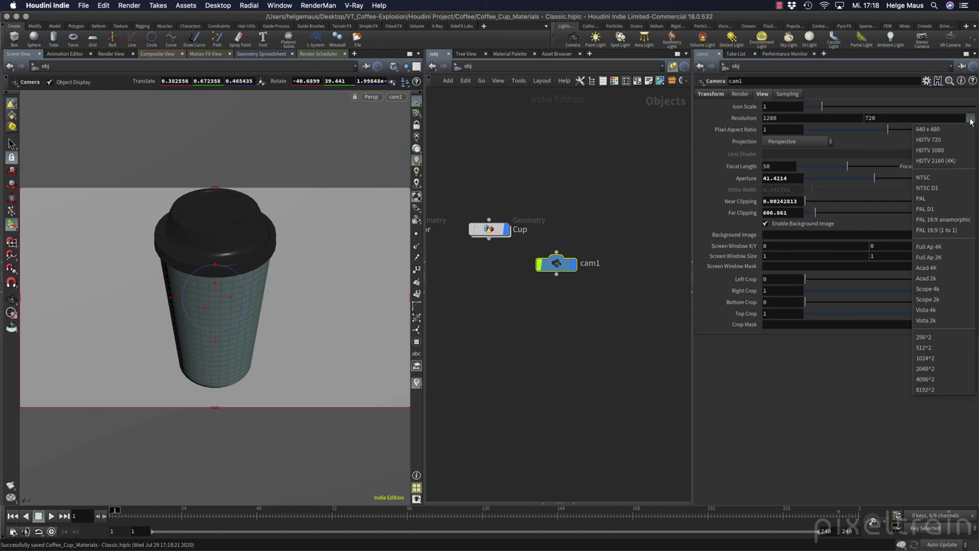
{"action": "left_click", "coordinate": [930, 150]}
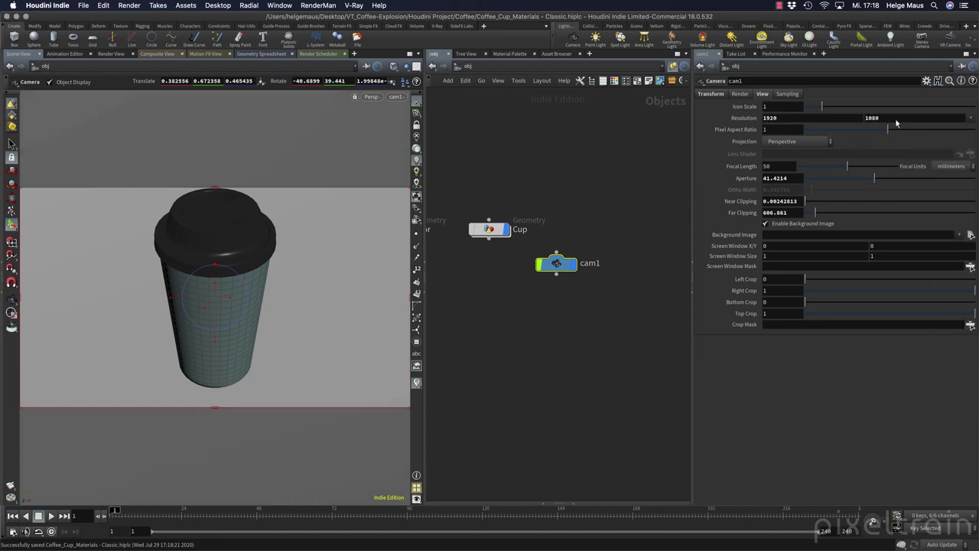
{"action": "left_click", "coordinate": [782, 166]}
{"action": "key", "text": "Return"}
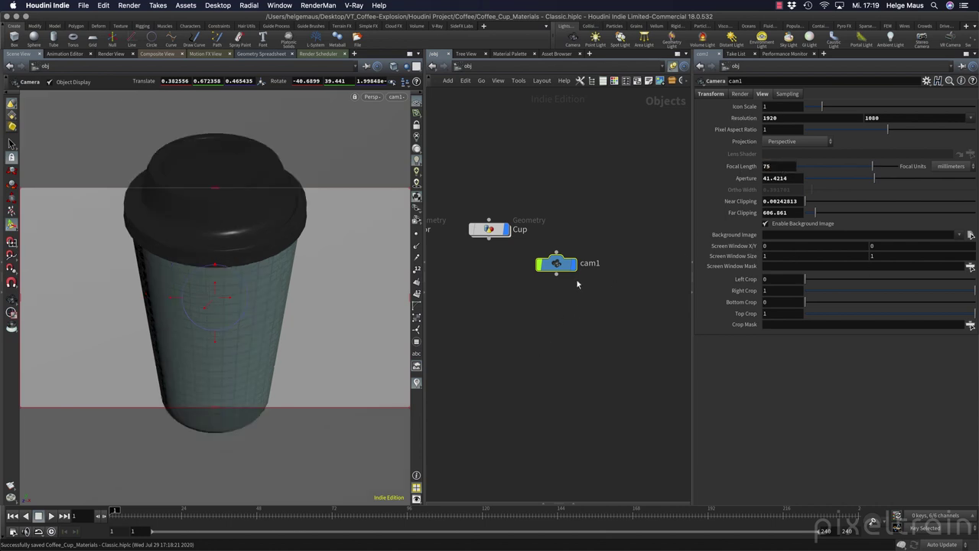
{"action": "middle_click_drag", "start_coordinate": [576, 284], "coordinate": [692, 274]}
{"action": "left_click_drag", "start_coordinate": [689, 257], "coordinate": [621, 260]}
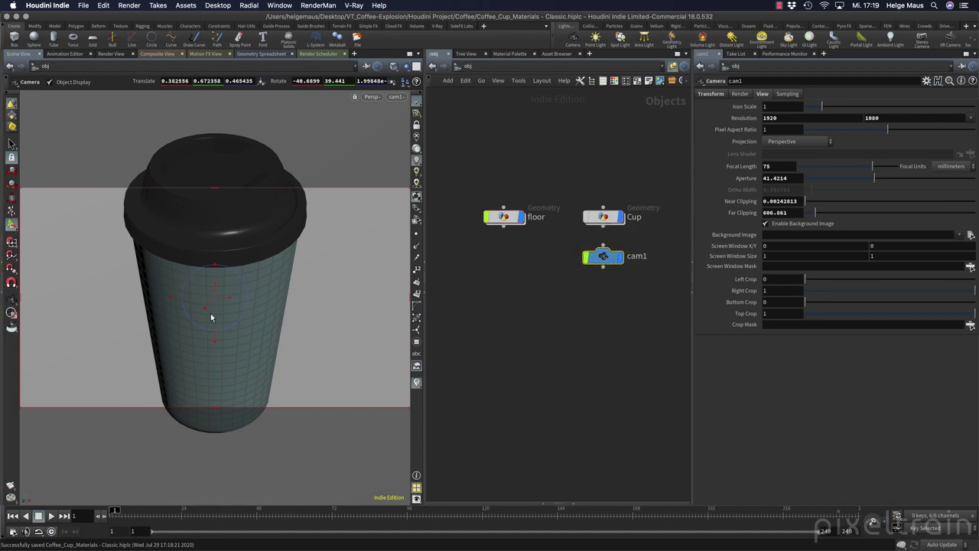
Dolly, pan and tilt cam1's view to centre the whole cup, undoing one bad rotation.
{"action": "right_click_drag", "start_coordinate": [212, 306], "coordinate": [202, 326]}
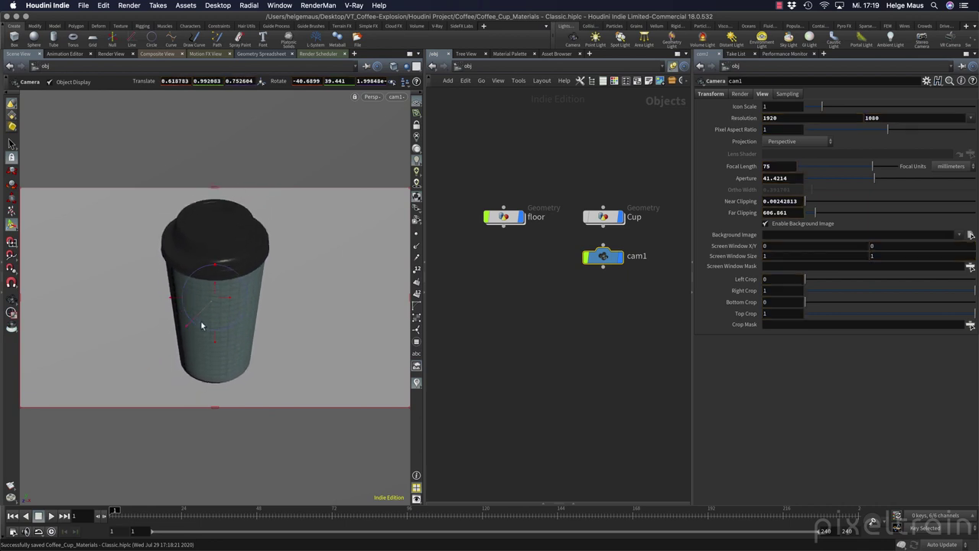
{"action": "mouse_move", "coordinate": [217, 288]}
{"action": "middle_mouse_down"}
{"action": "mouse_move", "coordinate": [231, 302]}
{"action": "mouse_move", "coordinate": [220, 300]}
{"action": "mouse_move", "coordinate": [221, 276]}
{"action": "mouse_move", "coordinate": [221, 300]}
{"action": "mouse_move", "coordinate": [232, 300]}
{"action": "mouse_move", "coordinate": [230, 276]}
{"action": "mouse_move", "coordinate": [220, 279]}
{"action": "mouse_move", "coordinate": [224, 301]}
{"action": "middle_mouse_up"}
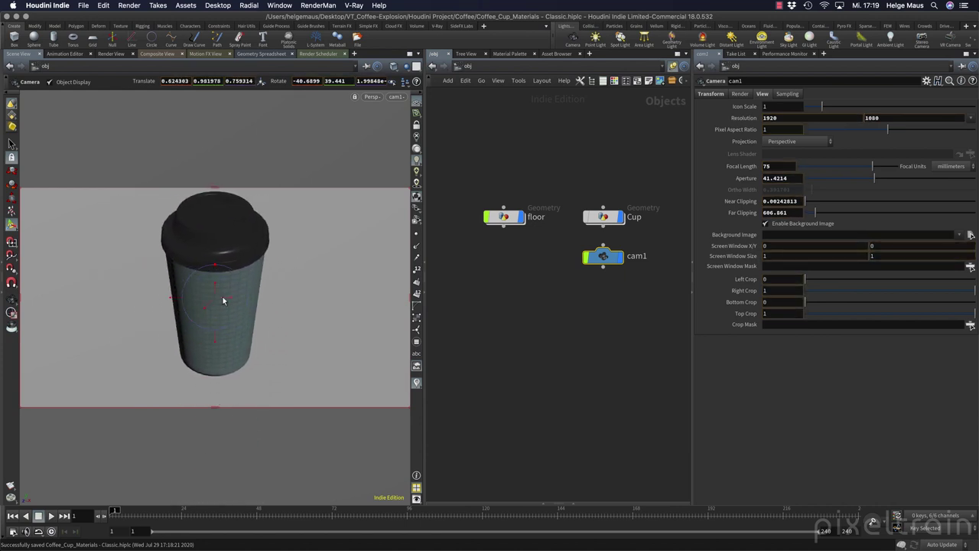
{"action": "scroll", "coordinate": [206, 315], "scroll_direction": "down", "scroll_amount": 2}
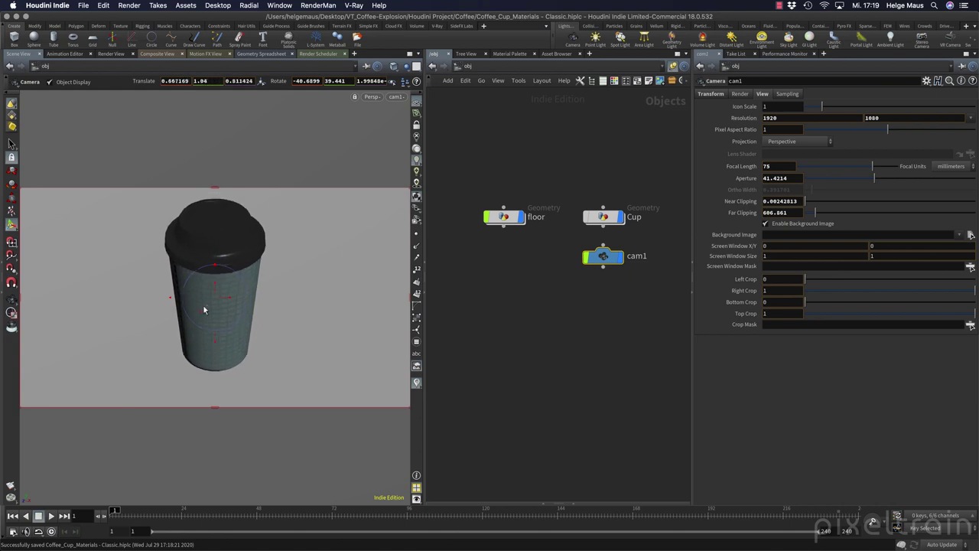
{"action": "scroll", "coordinate": [204, 310], "scroll_direction": "up", "scroll_amount": 2}
{"action": "scroll", "coordinate": [204, 310], "scroll_direction": "down", "scroll_amount": 2}
{"action": "scroll", "coordinate": [205, 310], "scroll_direction": "up", "scroll_amount": 2}
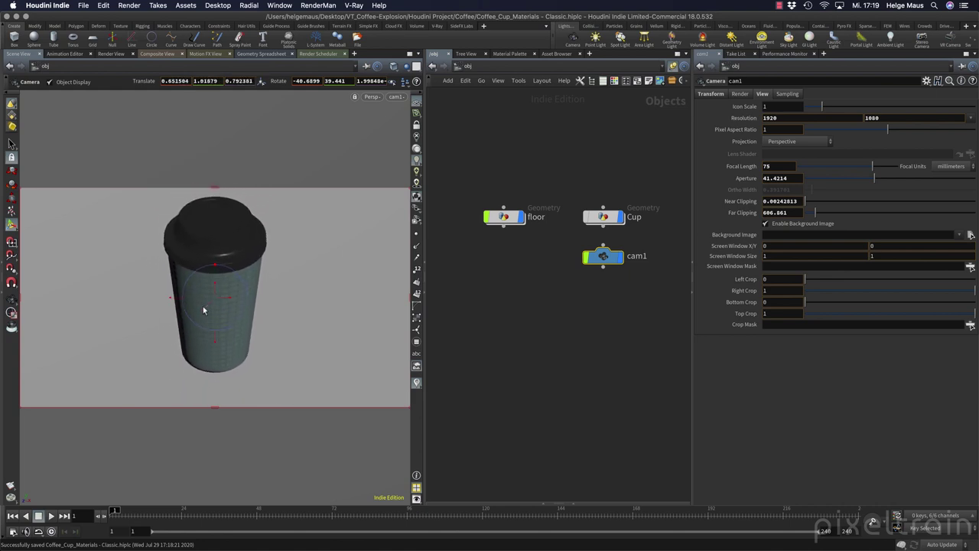
{"action": "scroll", "coordinate": [205, 310], "scroll_direction": "up", "scroll_amount": 1}
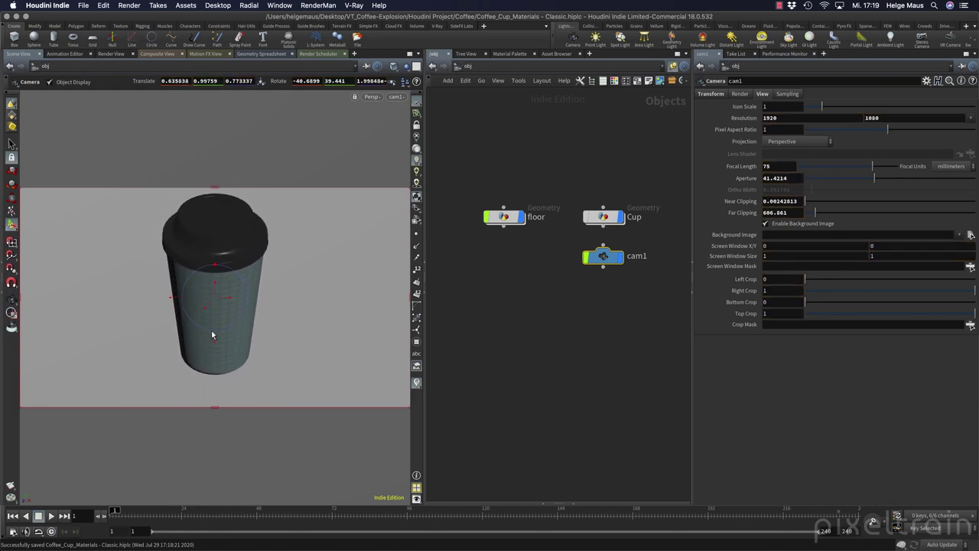
{"action": "left_click_drag", "start_coordinate": [175, 299], "coordinate": [214, 334]}
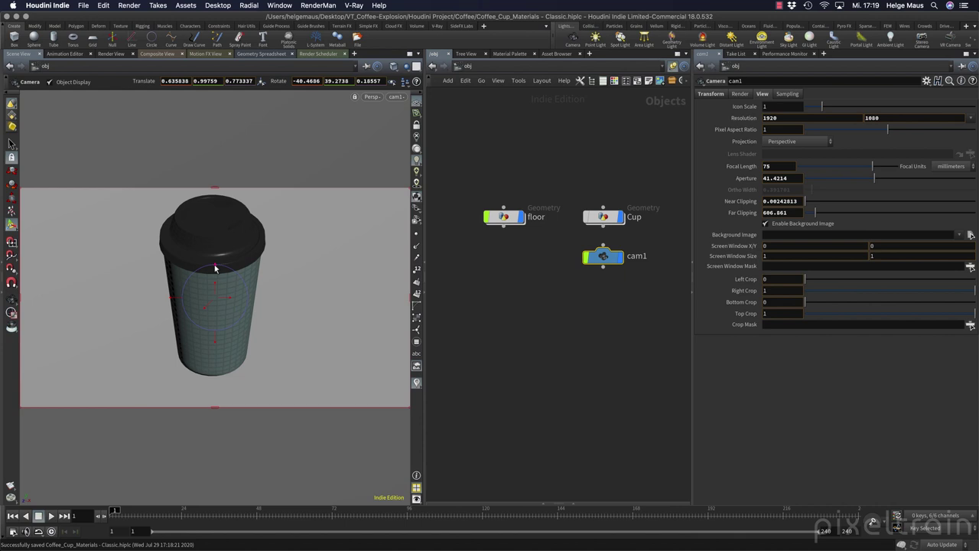
{"action": "left_click_drag", "start_coordinate": [215, 269], "coordinate": [213, 269]}
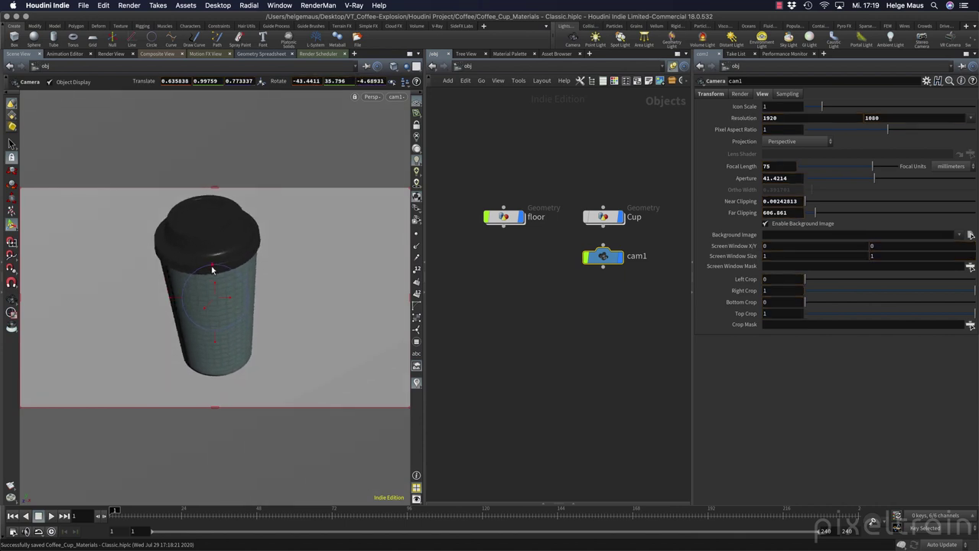
{"action": "key", "text": "ctrl+z"}
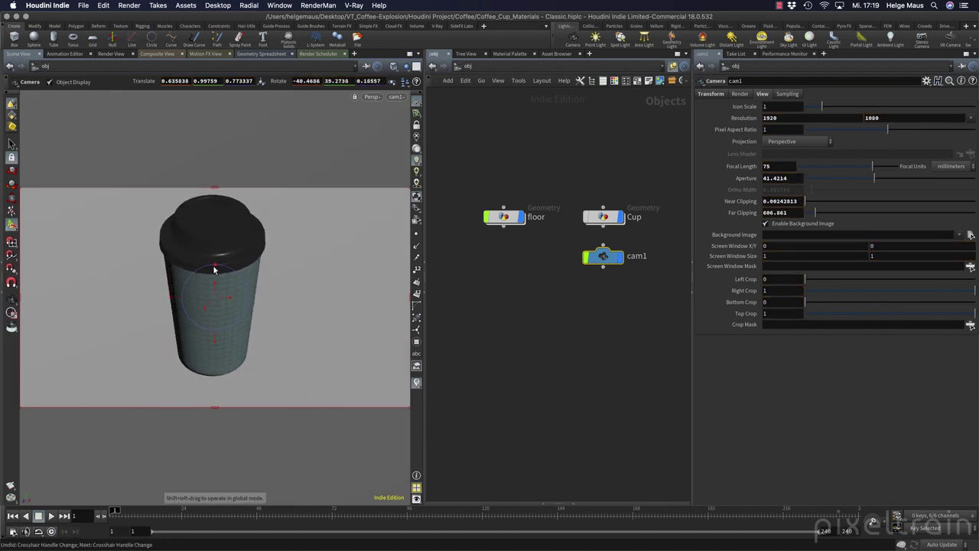
{"action": "left_click_drag", "start_coordinate": [215, 339], "coordinate": [211, 310]}
Save the scene and leave the camera view to orbit freely.
{"action": "key", "text": "ctrl+s"}
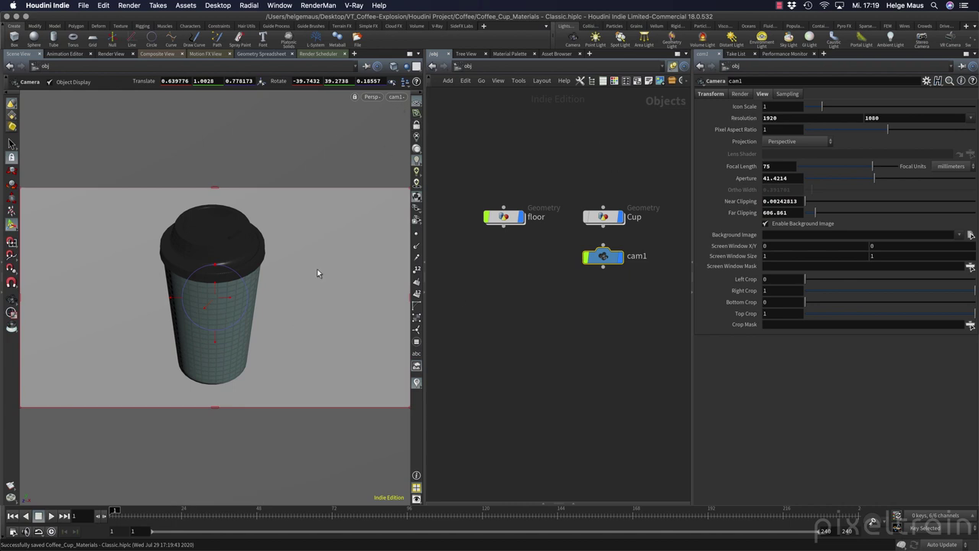
{"action": "mouse_move", "coordinate": [326, 273]}
{"action": "left_mouse_down"}
{"action": "mouse_move", "coordinate": [168, 284]}
{"action": "mouse_move", "coordinate": [333, 254]}
{"action": "mouse_move", "coordinate": [219, 267]}
{"action": "mouse_move", "coordinate": [302, 253]}
{"action": "mouse_move", "coordinate": [317, 260]}
{"action": "left_mouse_up"}
{"action": "key", "text": "Escape"}
{"action": "scroll", "coordinate": [228, 285], "scroll_direction": "down", "scroll_amount": 5}
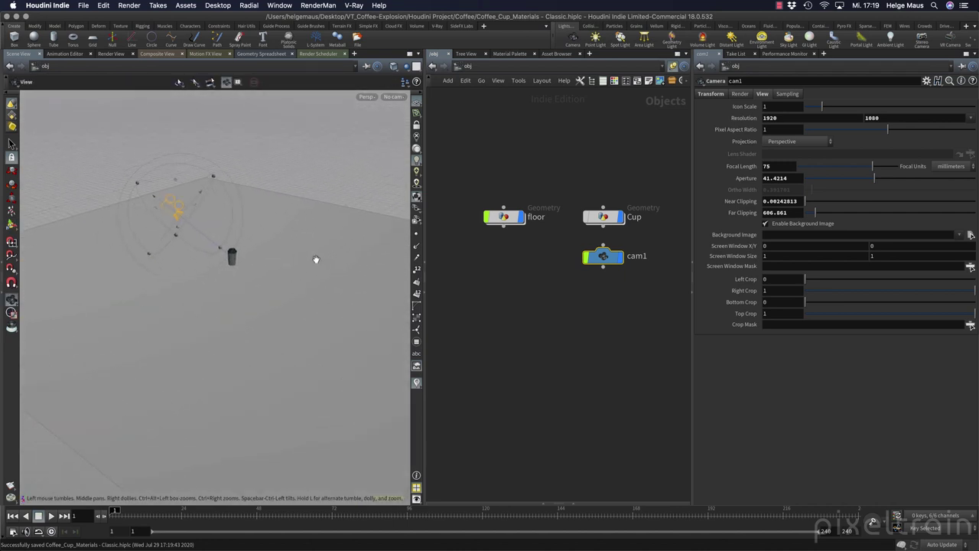
Enlarge cam1's icon to scale 1.44 and reposition it to 0.64, 1.00, 0.78 aimed at the cup.
{"action": "key", "text": "Return"}
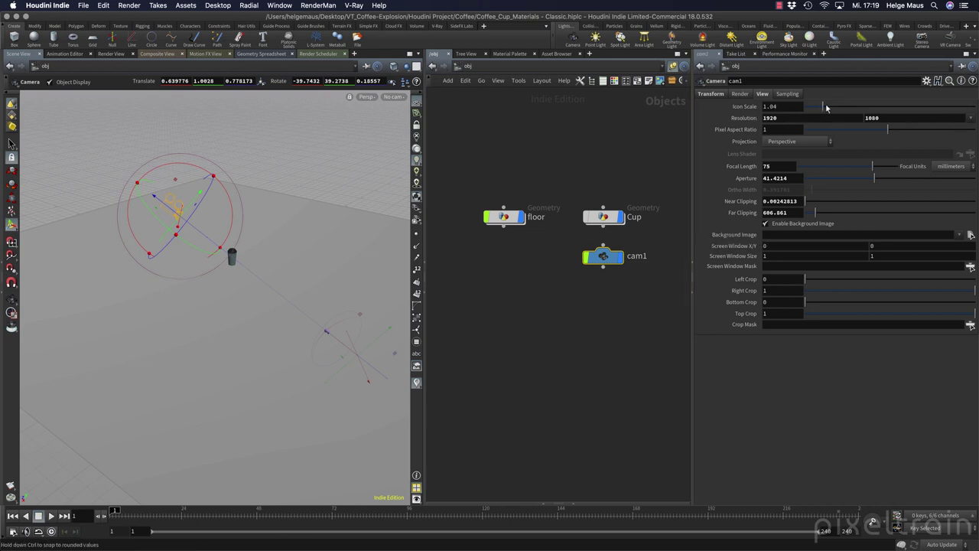
{"action": "mouse_move", "coordinate": [823, 107]}
{"action": "left_mouse_down"}
{"action": "mouse_move", "coordinate": [843, 108]}
{"action": "mouse_move", "coordinate": [815, 114]}
{"action": "mouse_move", "coordinate": [831, 114]}
{"action": "left_mouse_up"}
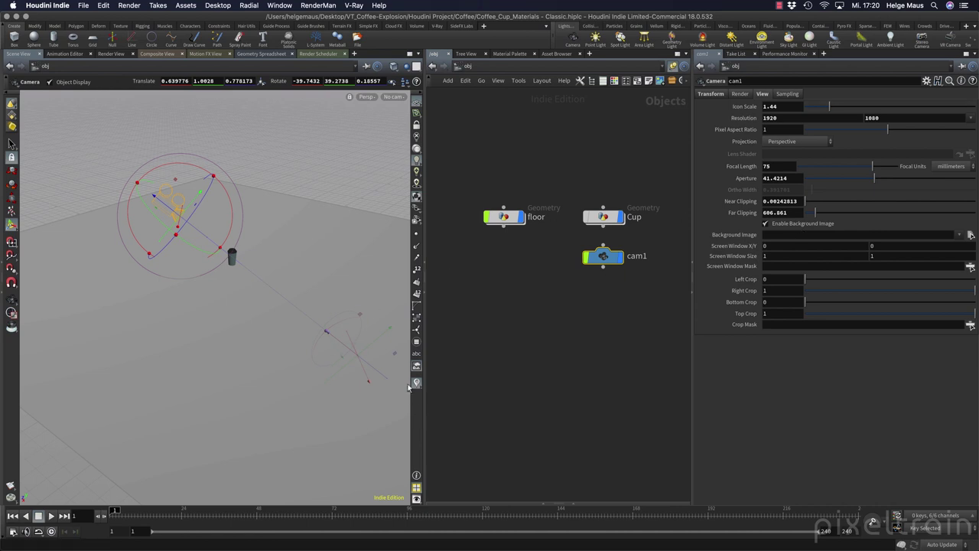
{"action": "left_click_drag", "start_coordinate": [386, 380], "coordinate": [260, 308]}
{"action": "key", "text": "Escape"}
{"action": "scroll", "coordinate": [239, 260], "scroll_direction": "up", "scroll_amount": 5}
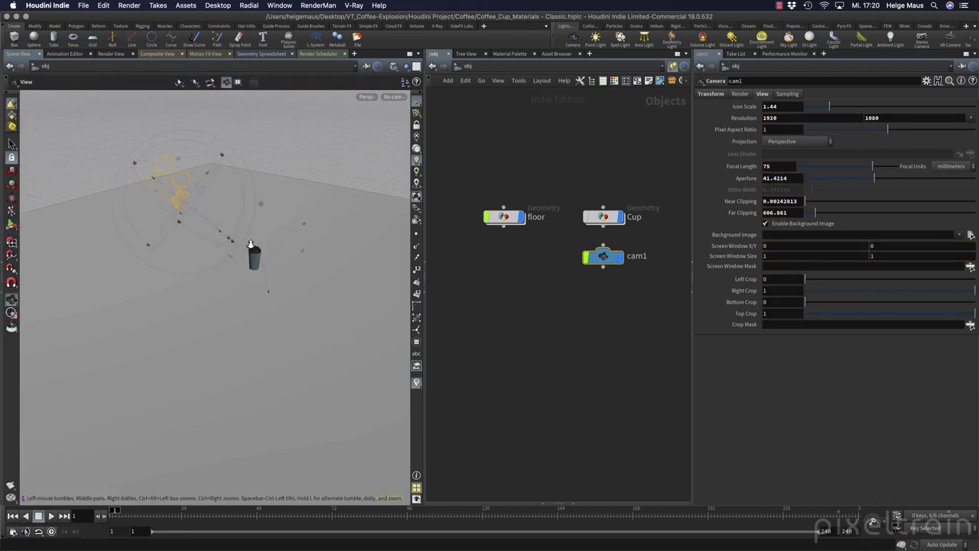
{"action": "scroll", "coordinate": [267, 240], "scroll_direction": "up", "scroll_amount": 3}
{"action": "key", "text": "Return"}
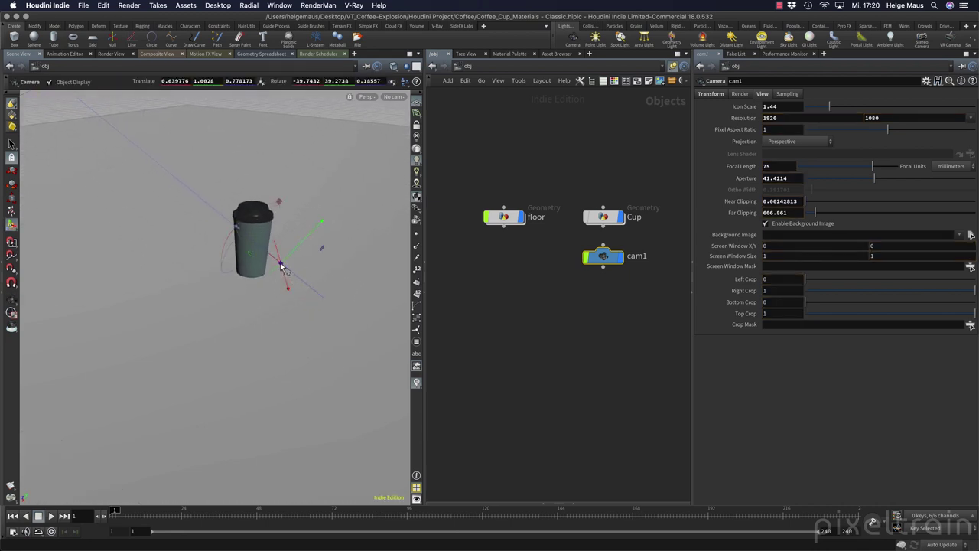
{"action": "left_click", "coordinate": [267, 263]}
{"action": "scroll", "coordinate": [293, 298], "scroll_direction": "down", "scroll_amount": 5}
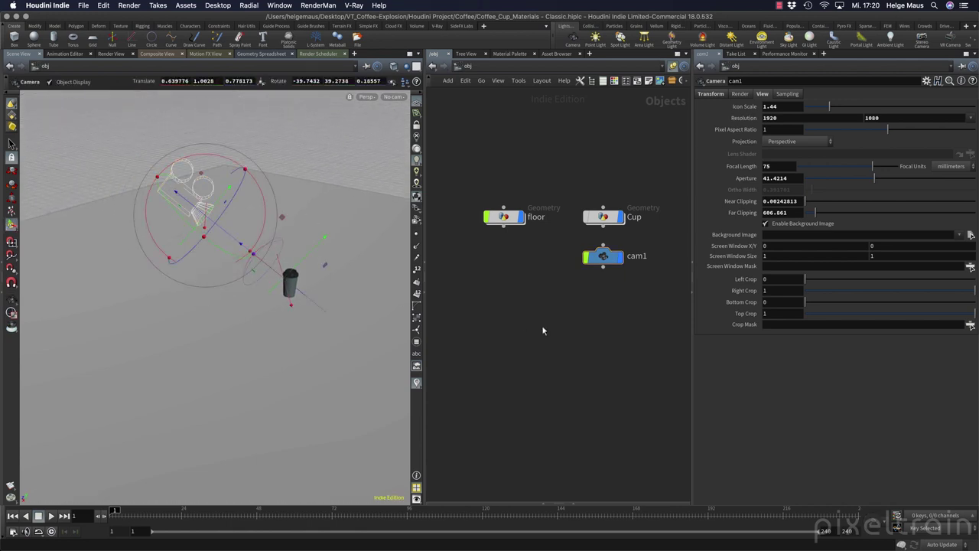
Save the scene and add an environment light.
{"action": "key", "text": "super+s"}
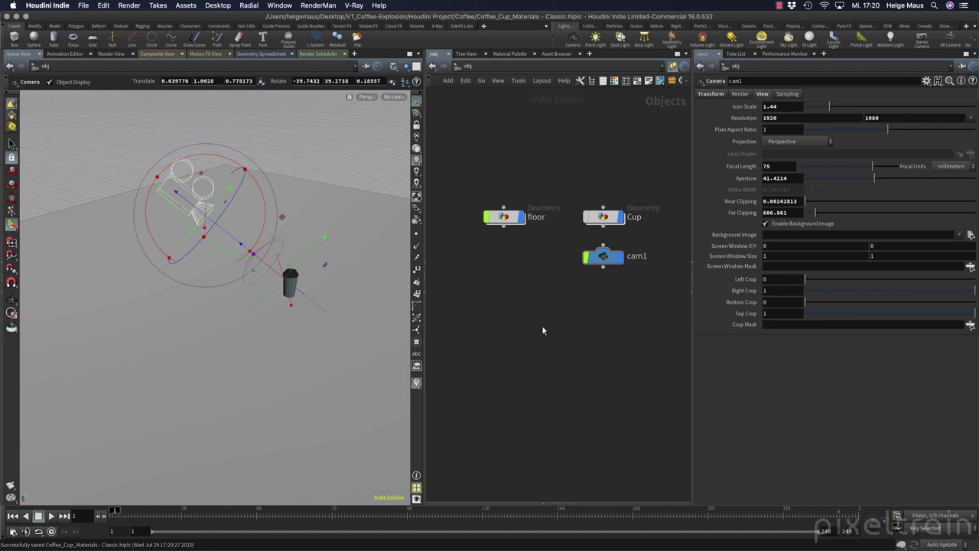
{"action": "left_click", "coordinate": [11, 144]}
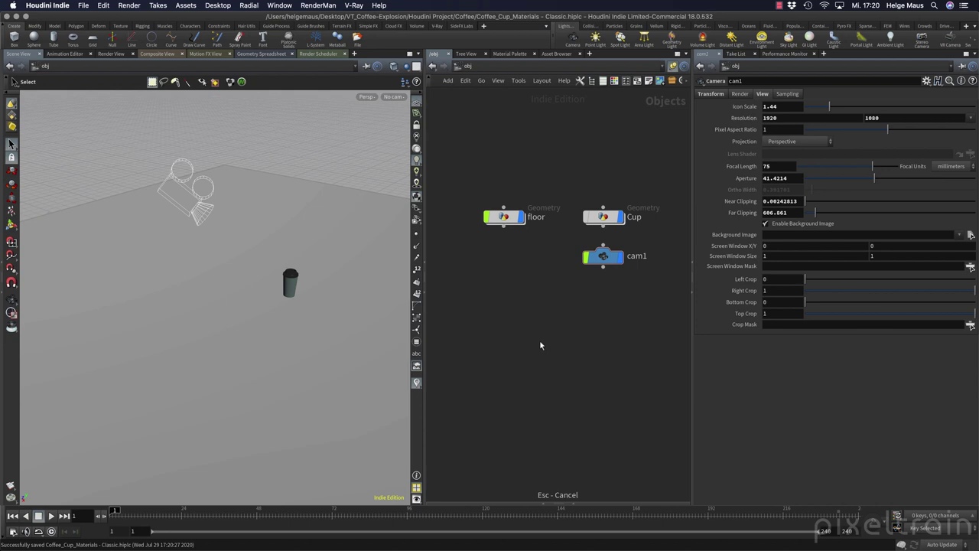
{"action": "key", "text": "Escape"}
{"action": "left_click", "coordinate": [764, 41]}
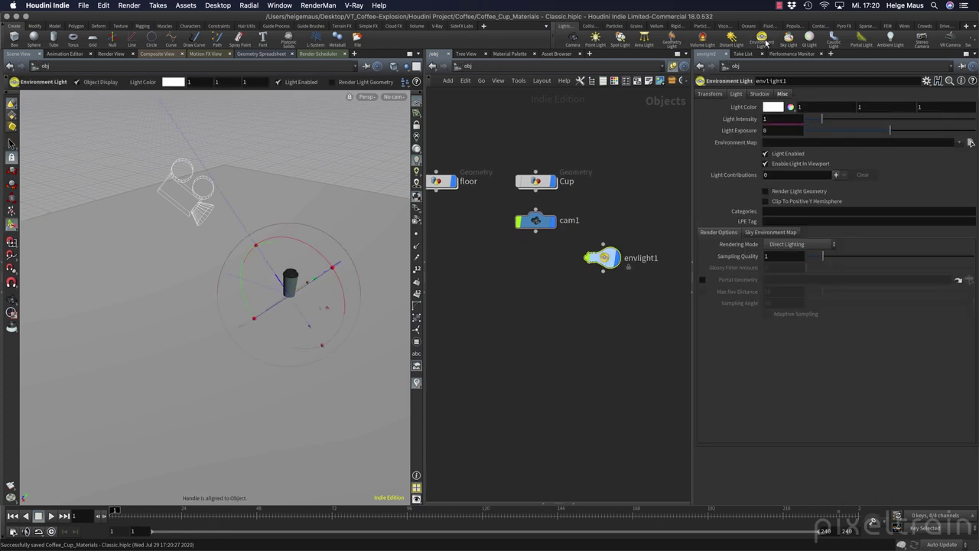
{"action": "left_click_drag", "start_coordinate": [603, 258], "coordinate": [624, 181]}
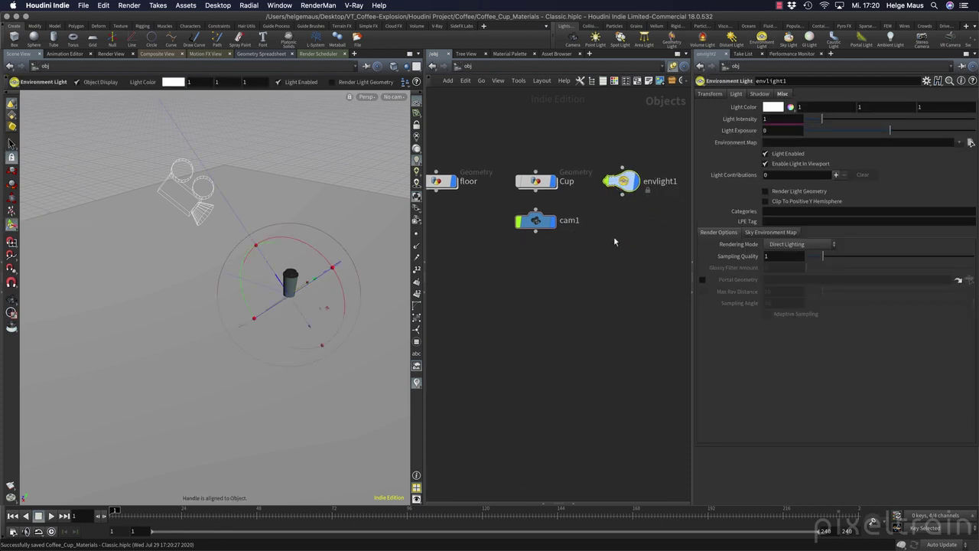
Place envlight1 below cam1 in the network and rename it Dome.
{"action": "key", "text": "Escape"}
{"action": "mouse_move", "coordinate": [230, 345]}
{"action": "left_mouse_down"}
{"action": "mouse_move", "coordinate": [95, 379]}
{"action": "mouse_move", "coordinate": [144, 389]}
{"action": "mouse_move", "coordinate": [176, 372]}
{"action": "mouse_move", "coordinate": [328, 356]}
{"action": "mouse_move", "coordinate": [230, 357]}
{"action": "left_mouse_up"}
{"action": "key", "text": "Return"}
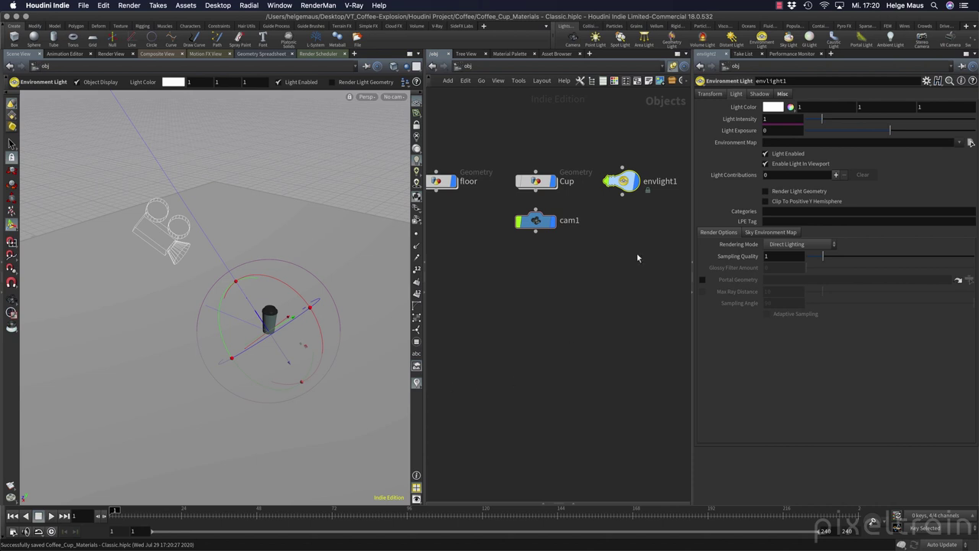
{"action": "left_click_drag", "start_coordinate": [619, 183], "coordinate": [536, 264]}
{"action": "key", "text": "F2"}
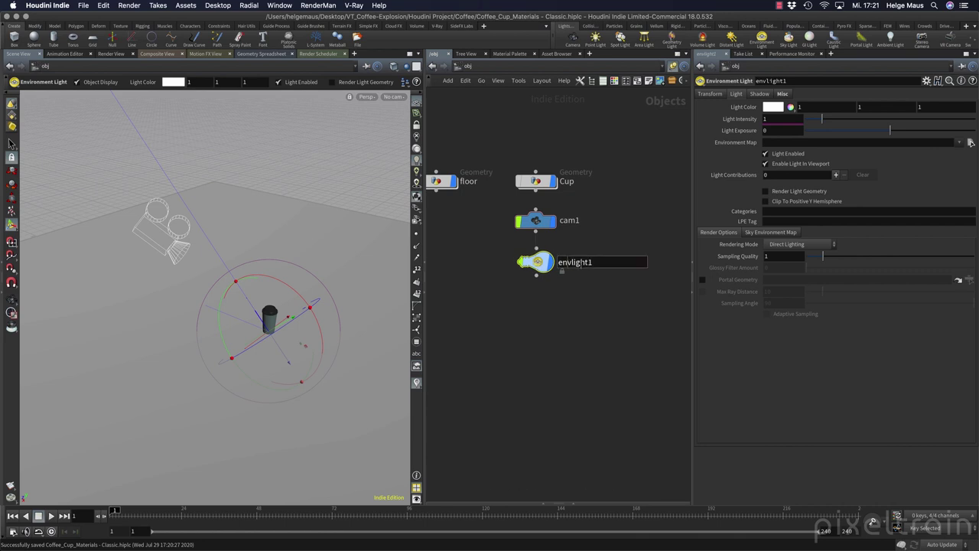
{"action": "type", "text": "Dome"}
{"action": "key", "text": "Return"}
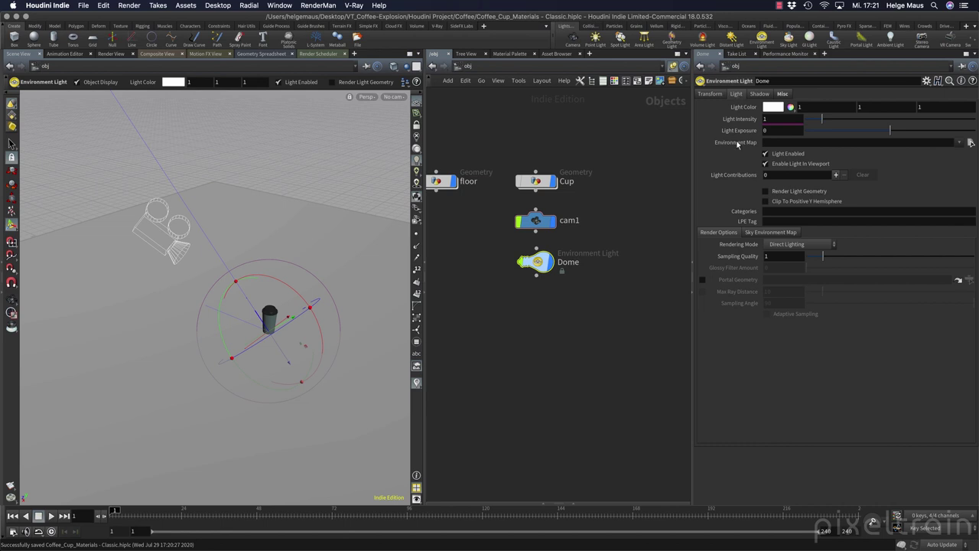
Browse to $JOB/tex/hdri/ and pick bridge.hdr as Dome's environment map.
{"action": "left_click", "coordinate": [969, 143]}
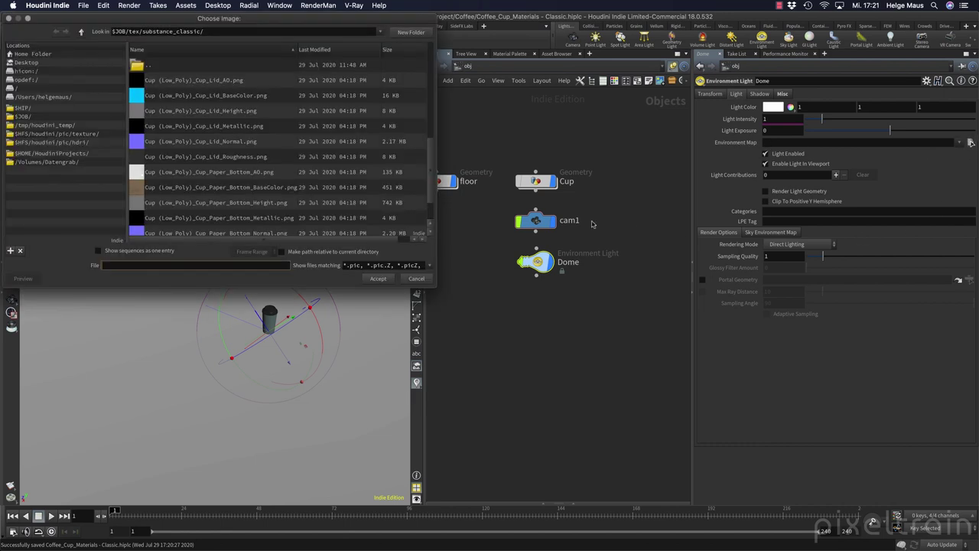
{"action": "left_click", "coordinate": [190, 65]}
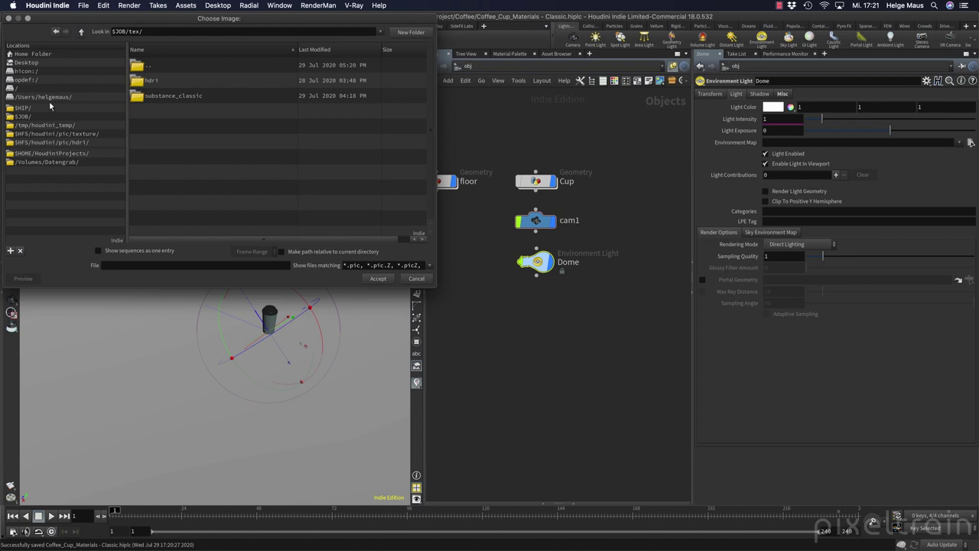
{"action": "left_click", "coordinate": [53, 116]}
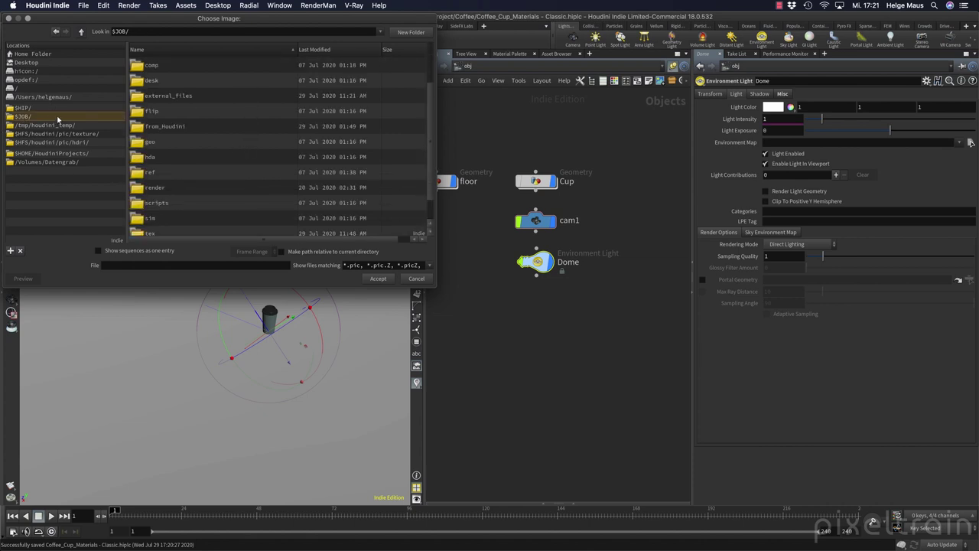
{"action": "scroll", "coordinate": [154, 169], "scroll_direction": "down", "scroll_amount": 2}
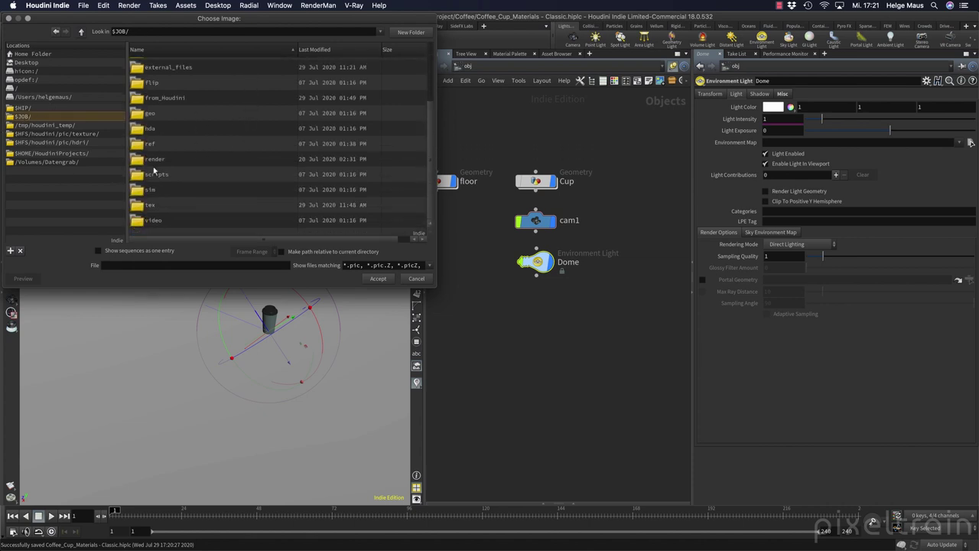
{"action": "double_click", "coordinate": [147, 208]}
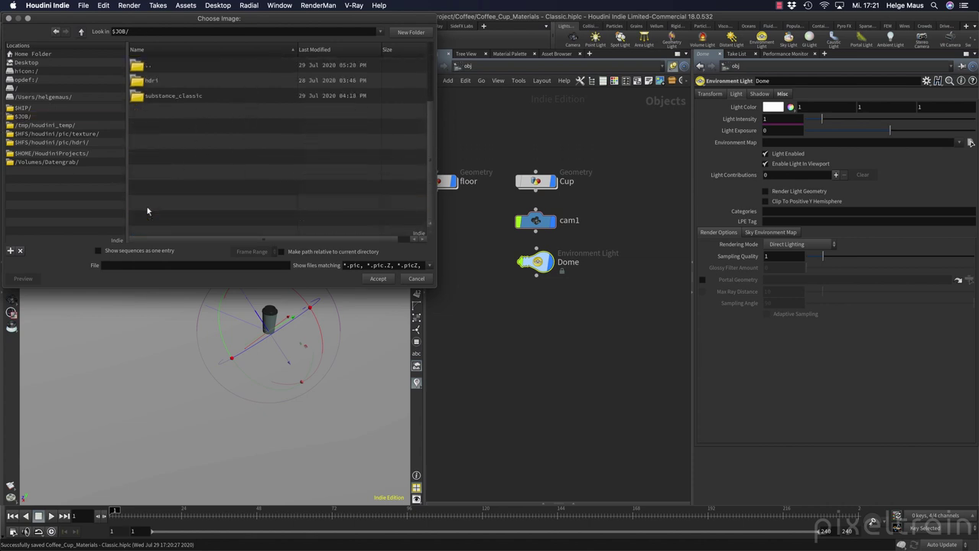
{"action": "double_click", "coordinate": [145, 85]}
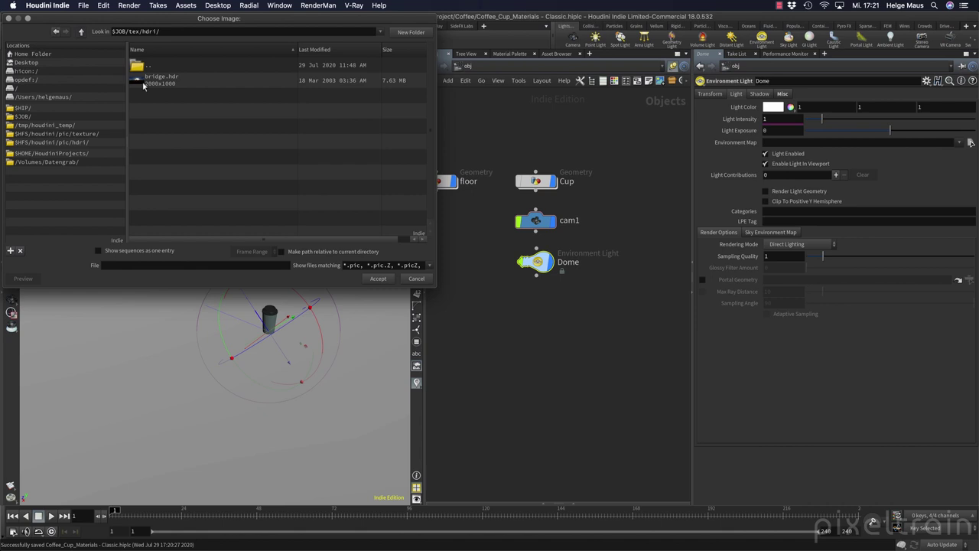
{"action": "left_click", "coordinate": [170, 86]}
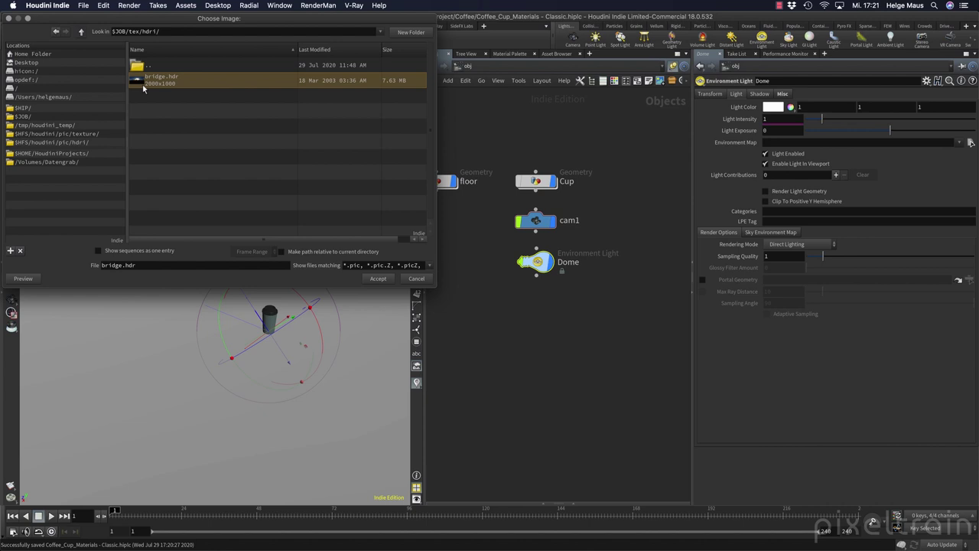
Use bridge.hdr as the environment map and view the lit cup through cam1.
{"action": "left_click", "coordinate": [377, 278]}
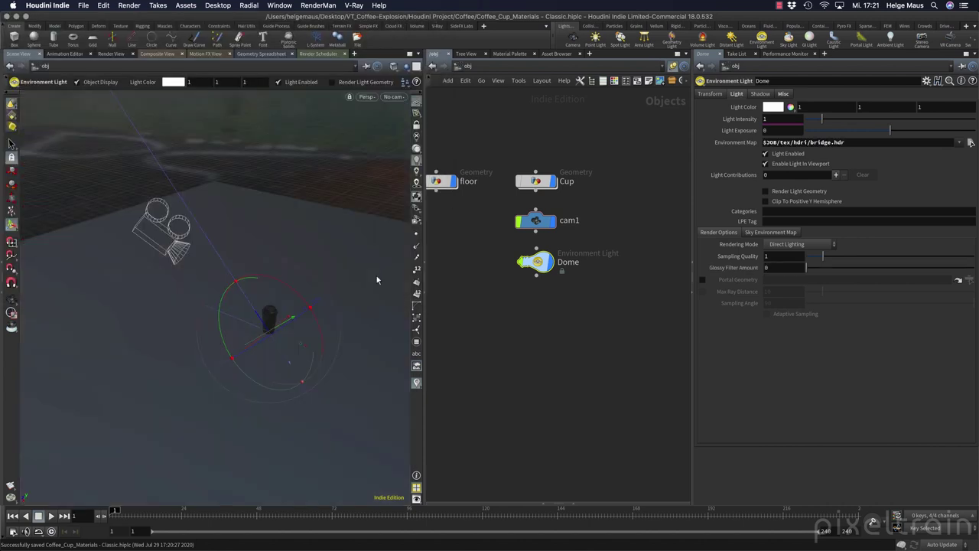
{"action": "key", "text": "Escape"}
{"action": "left_click_drag", "start_coordinate": [273, 277], "coordinate": [225, 296]}
{"action": "key", "text": "Return"}
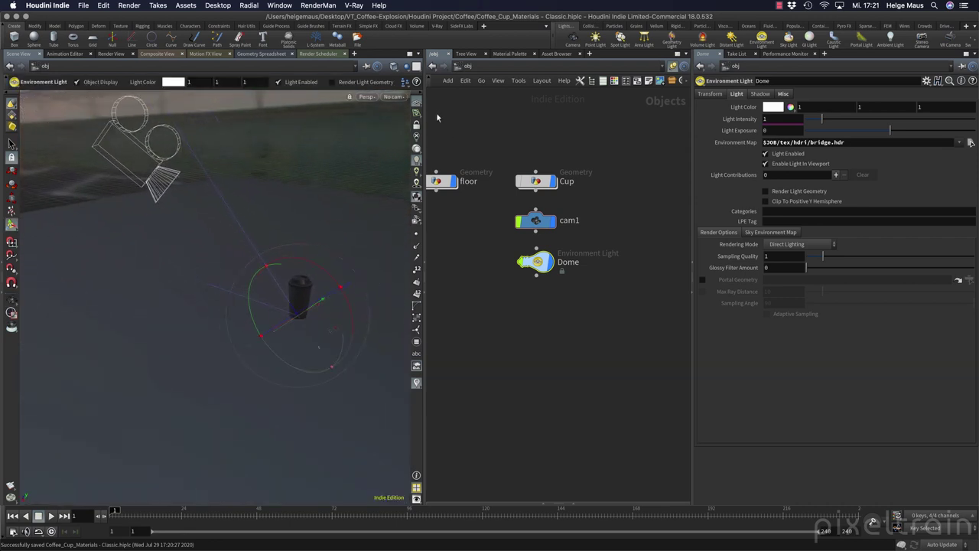
{"action": "left_click", "coordinate": [394, 96]}
{"action": "left_click", "coordinate": [444, 143]}
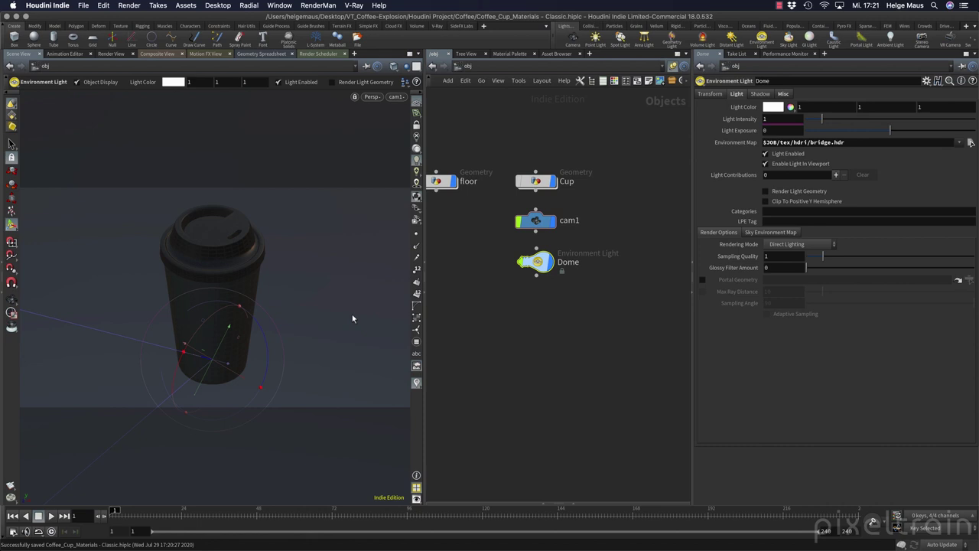
Check the Dome light's Rotate values, leaving them at 0, 0, 0, and save the scene.
{"action": "left_click", "coordinate": [712, 95]}
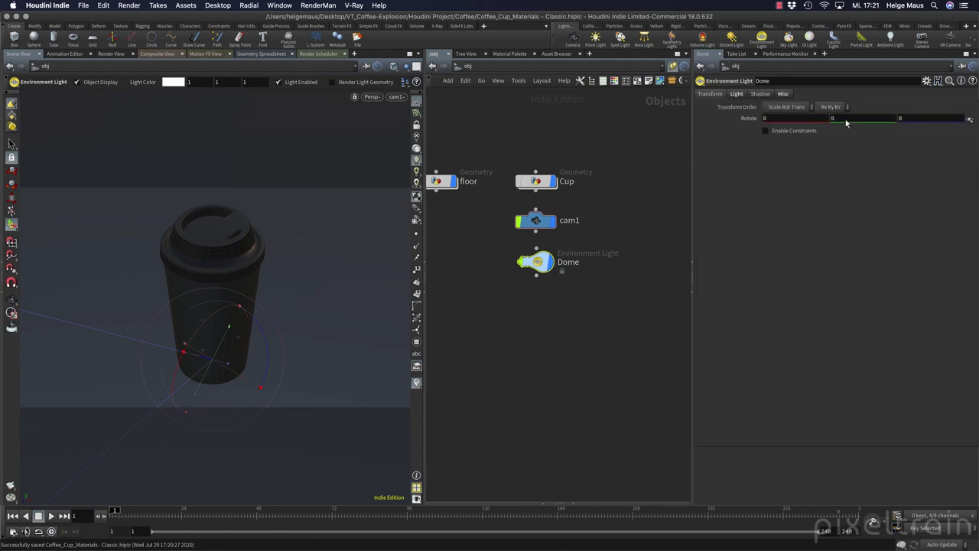
{"action": "middle_click_drag", "start_coordinate": [844, 121], "coordinate": [861, 88]}
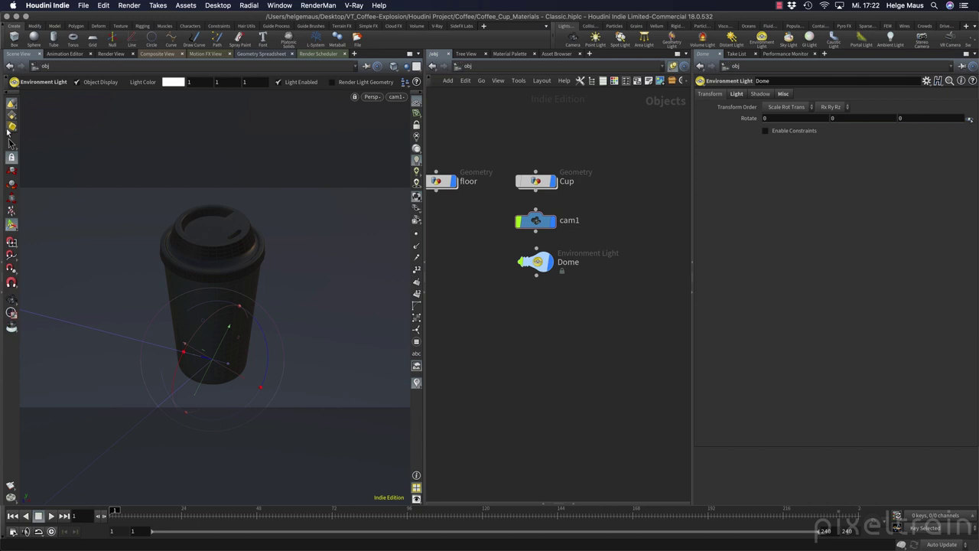
{"action": "key", "text": "Escape"}
{"action": "key", "text": "super+s"}
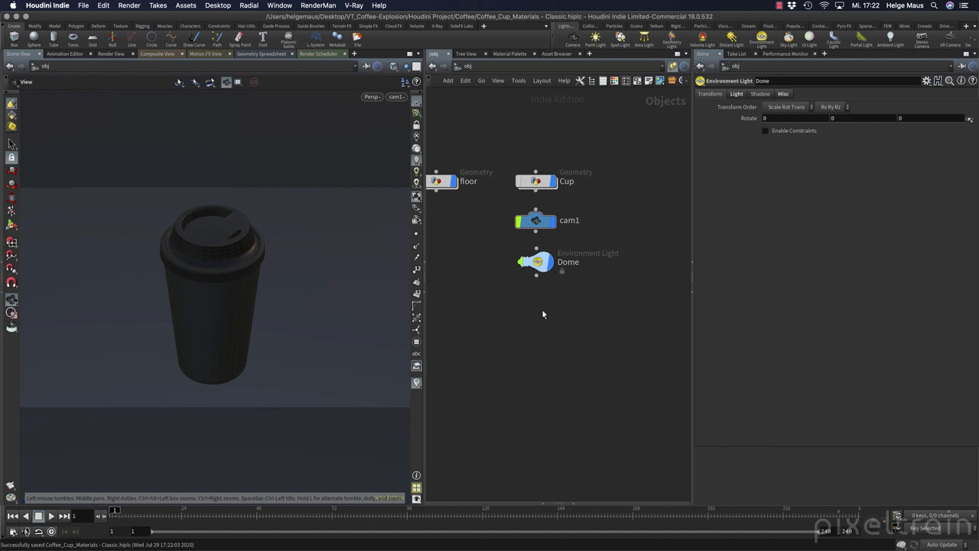
Arrange the mantra_ipr node in /out beside a Render View and start an interactive cup render.
{"action": "left_click", "coordinate": [481, 80]}
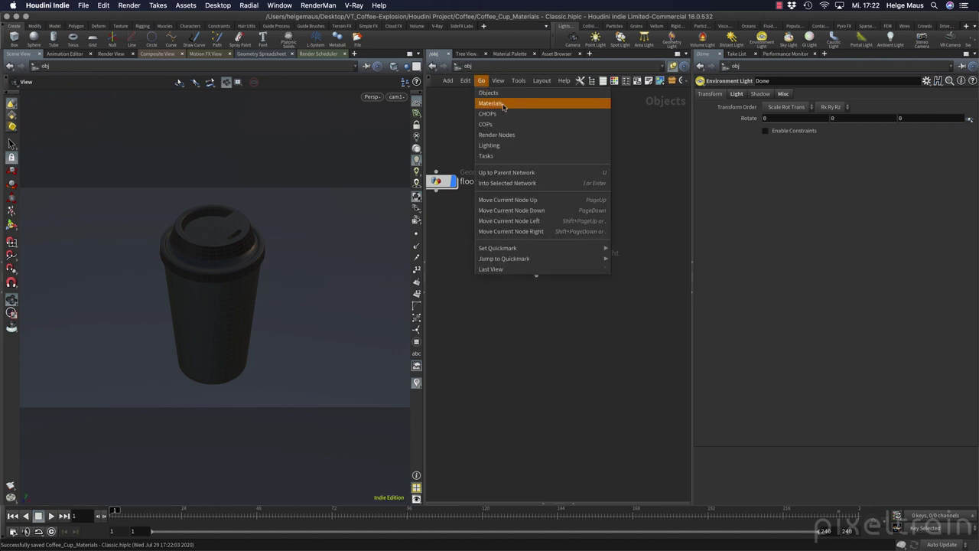
{"action": "left_click", "coordinate": [505, 136]}
{"action": "left_click_drag", "start_coordinate": [555, 294], "coordinate": [520, 233]}
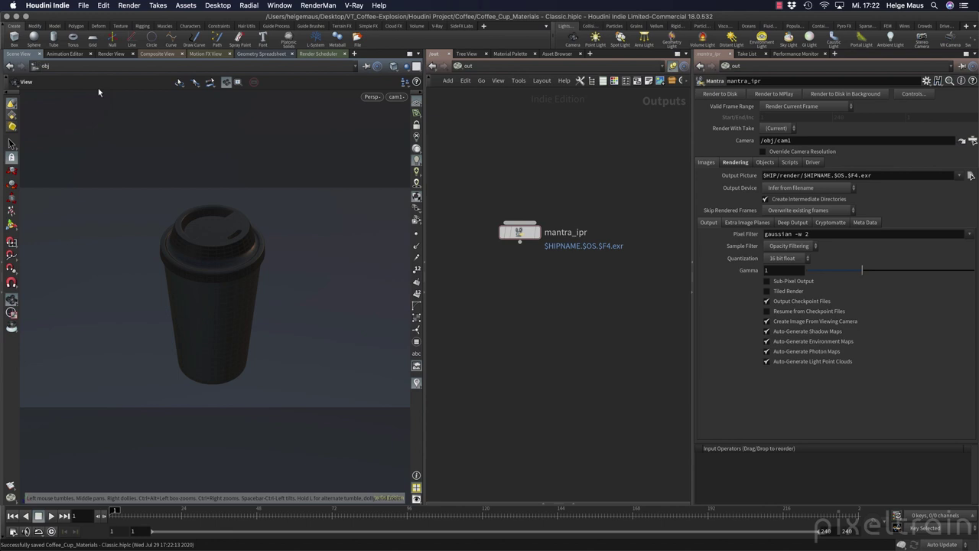
{"action": "left_click", "coordinate": [111, 54]}
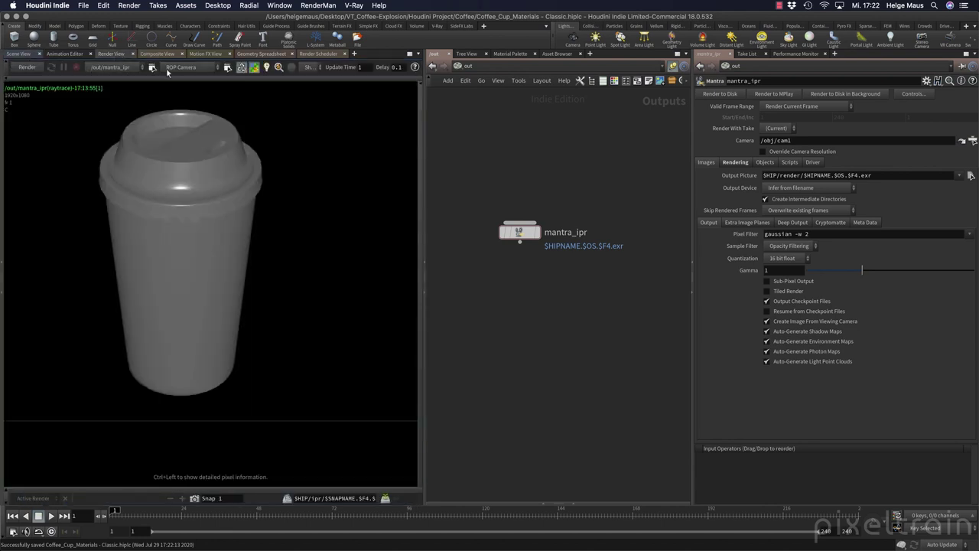
{"action": "left_click_drag", "start_coordinate": [520, 238], "coordinate": [561, 204]}
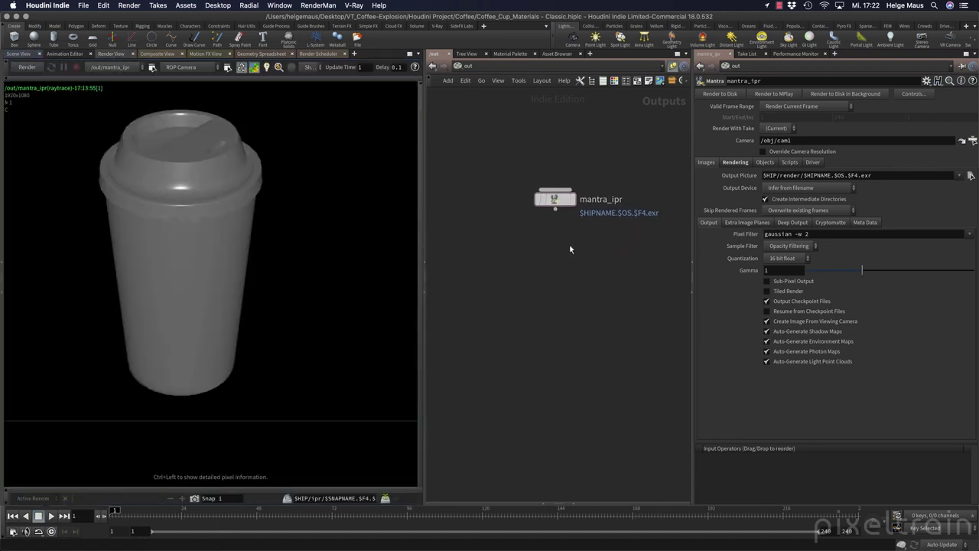
{"action": "middle_click_drag", "start_coordinate": [571, 245], "coordinate": [572, 265]}
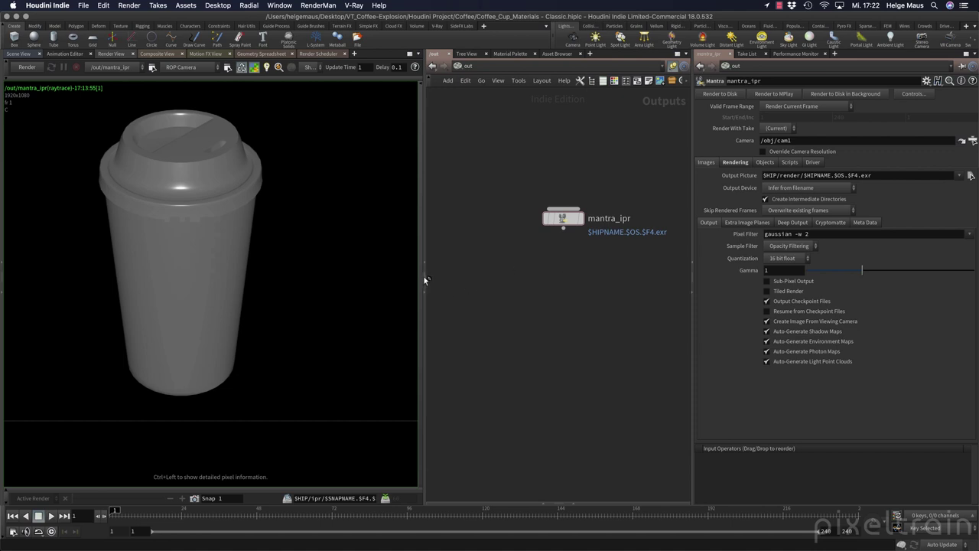
{"action": "mouse_move", "coordinate": [424, 278]}
{"action": "left_mouse_down"}
{"action": "mouse_move", "coordinate": [470, 277]}
{"action": "mouse_move", "coordinate": [430, 276]}
{"action": "left_mouse_up"}
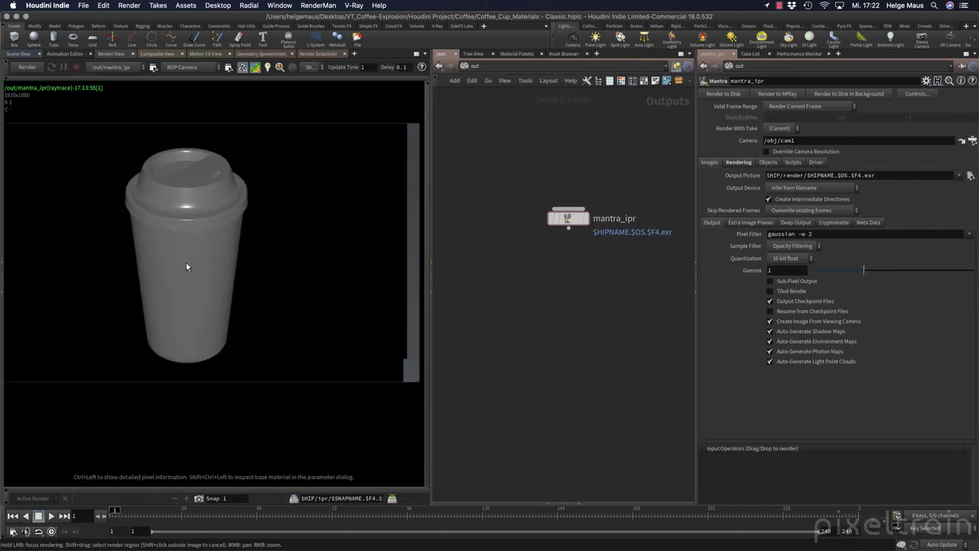
{"action": "left_click", "coordinate": [27, 67]}
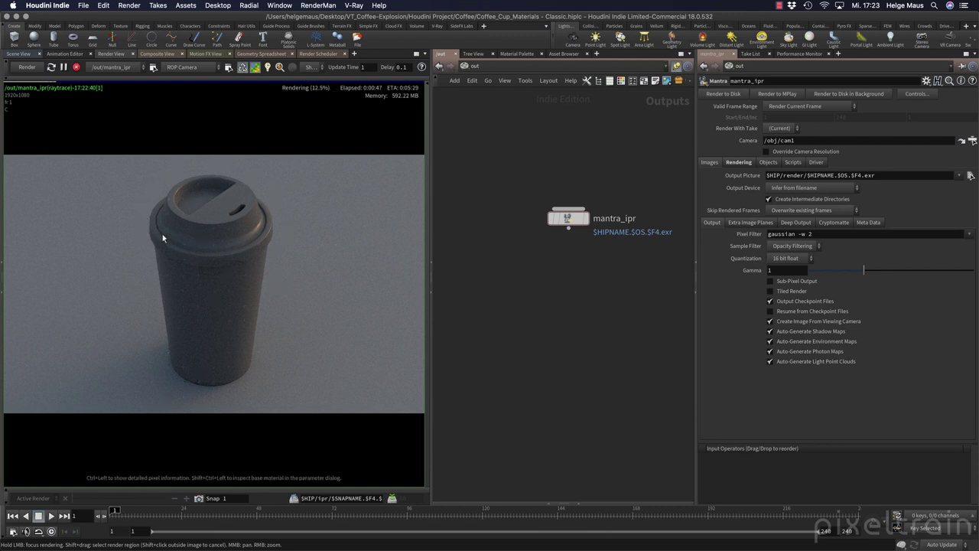
Stop the render and bring up the Cup object's Render settings in /obj.
{"action": "left_click", "coordinate": [76, 67]}
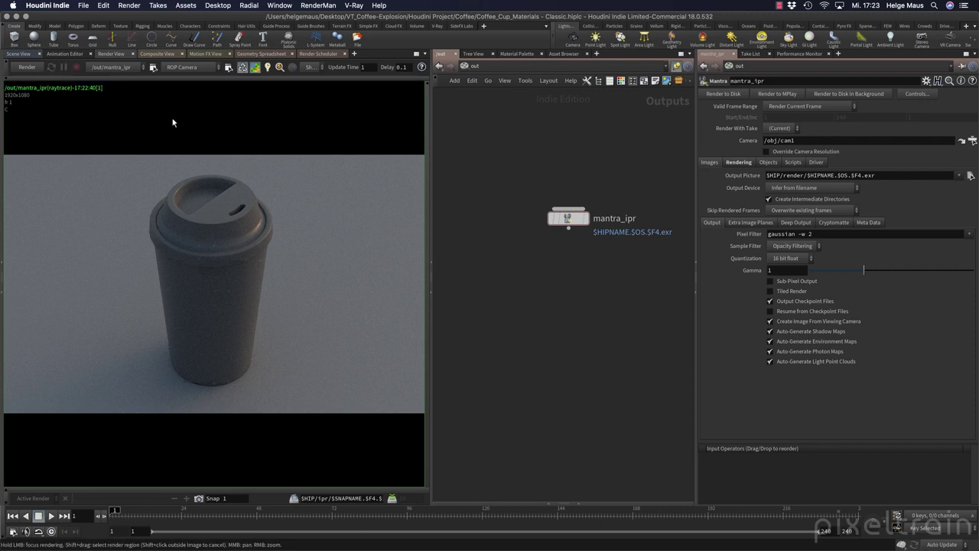
{"action": "left_click", "coordinate": [496, 68]}
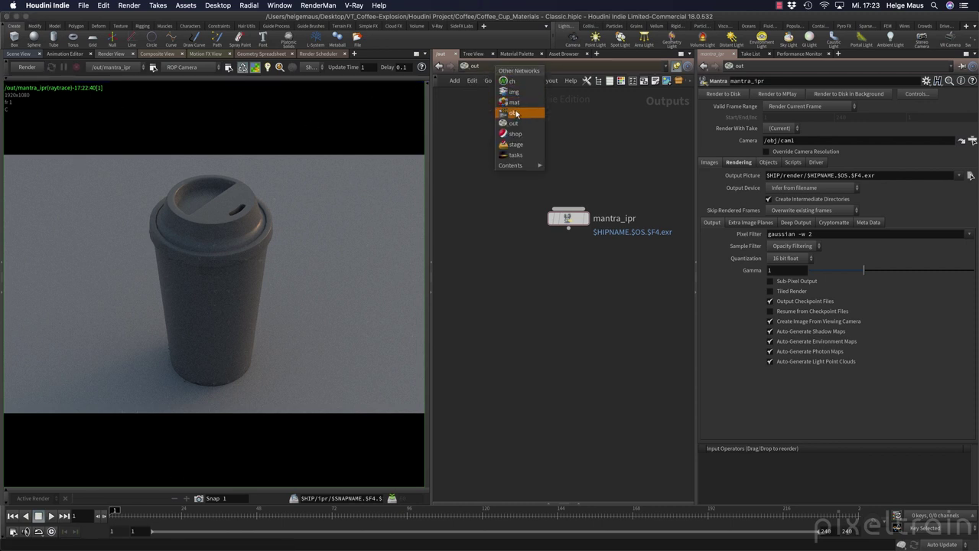
{"action": "left_click", "coordinate": [517, 112]}
{"action": "left_click", "coordinate": [594, 191]}
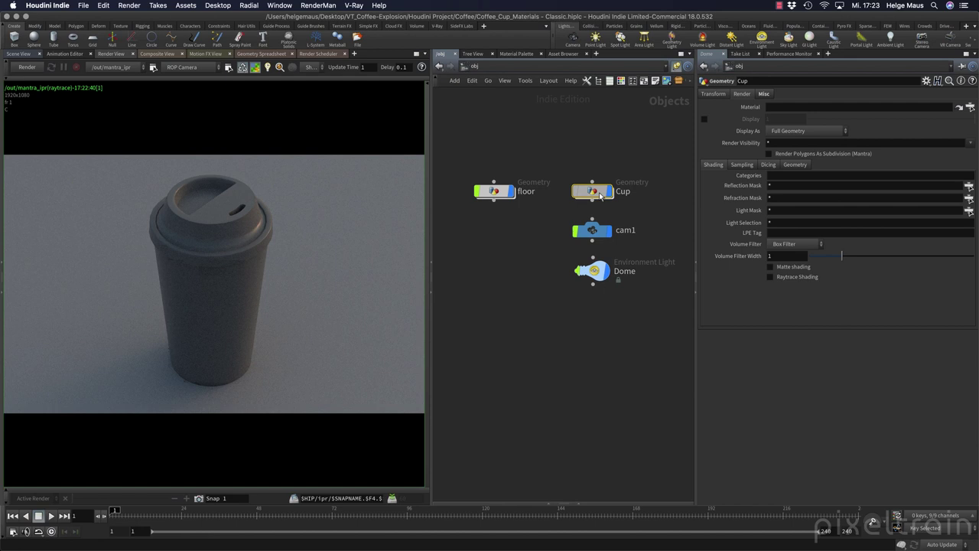
{"action": "left_click", "coordinate": [744, 94]}
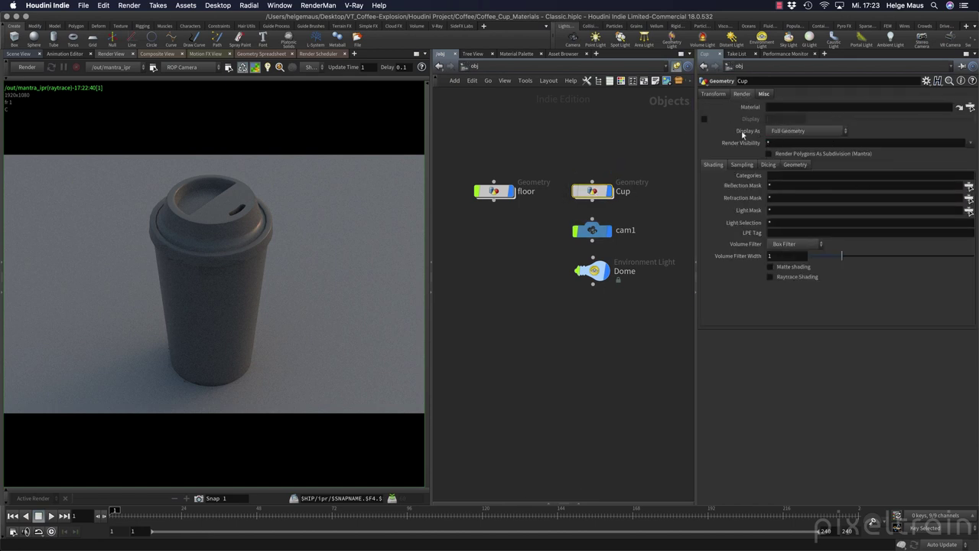
{"action": "left_click", "coordinate": [846, 134]}
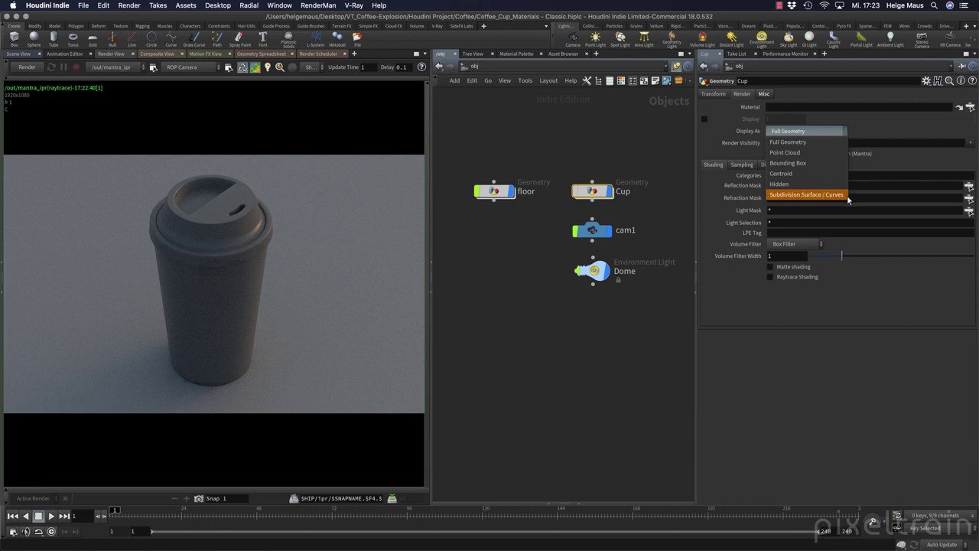
{"action": "left_click", "coordinate": [27, 56]}
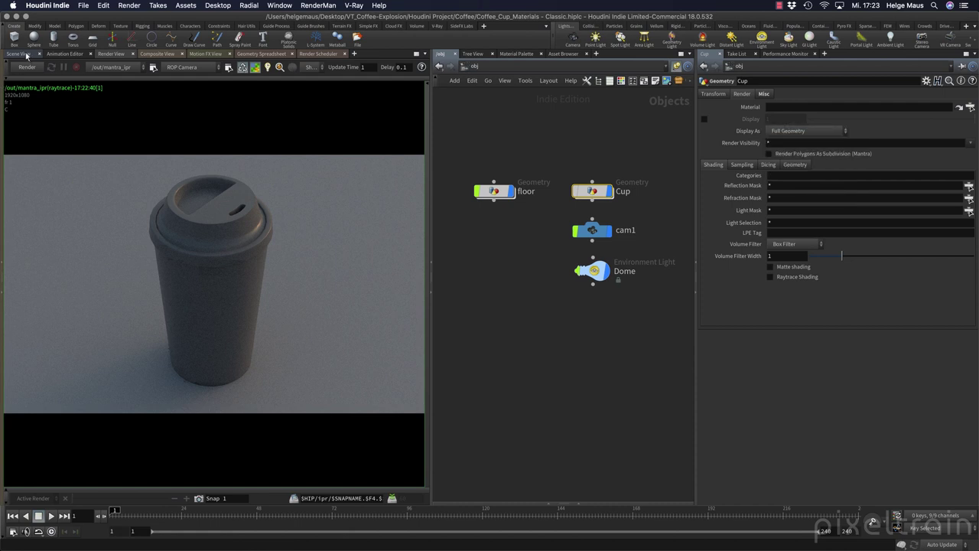
Preview subdivision in the viewport, then enable Render Polygons As Subdivision (Mantra) on Cup.
{"action": "left_click", "coordinate": [27, 56]}
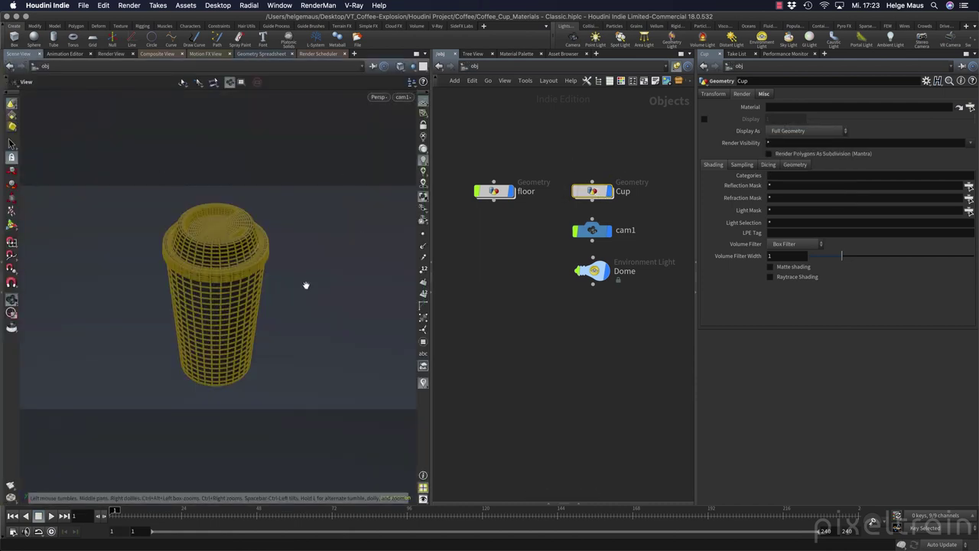
{"action": "key", "text": "shift+equal"}
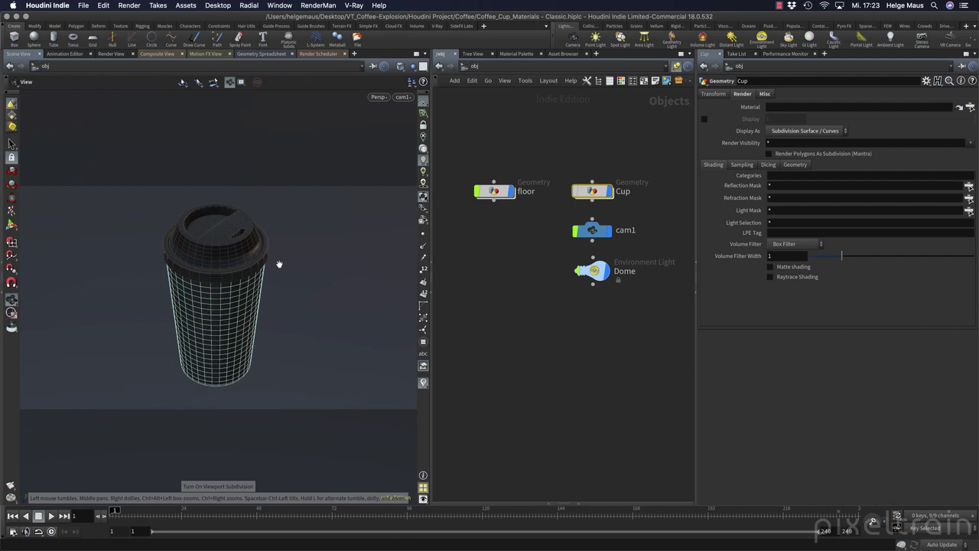
{"action": "key", "text": "shift+minus"}
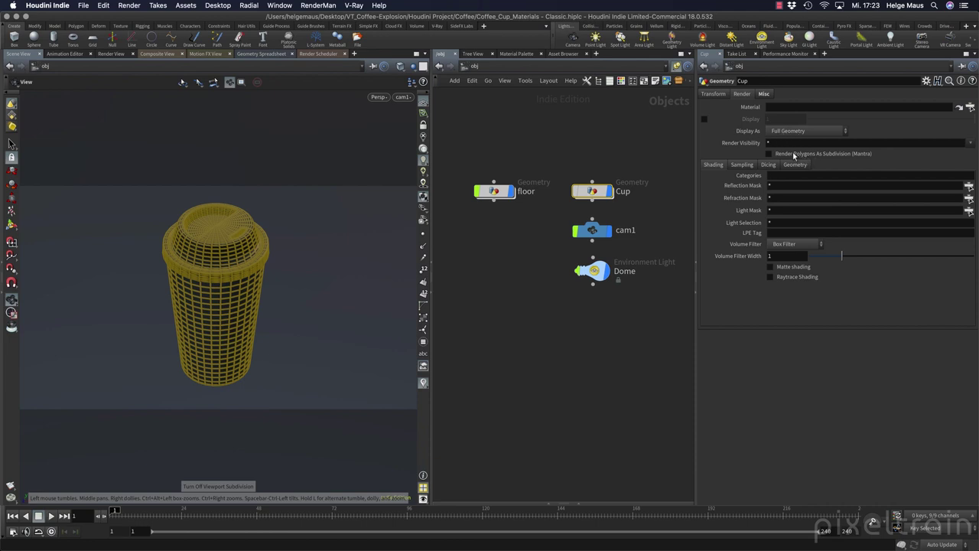
{"action": "left_click", "coordinate": [769, 154]}
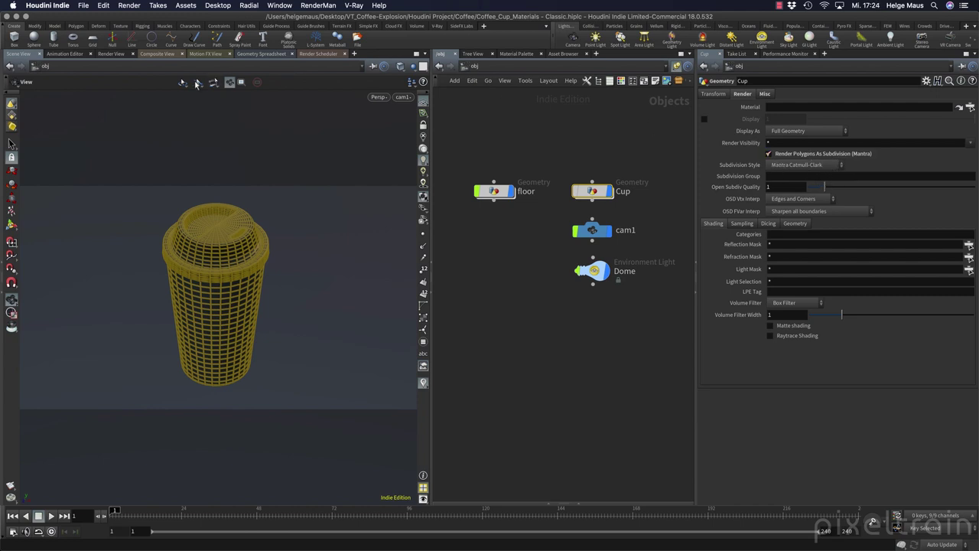
{"action": "left_click", "coordinate": [112, 53]}
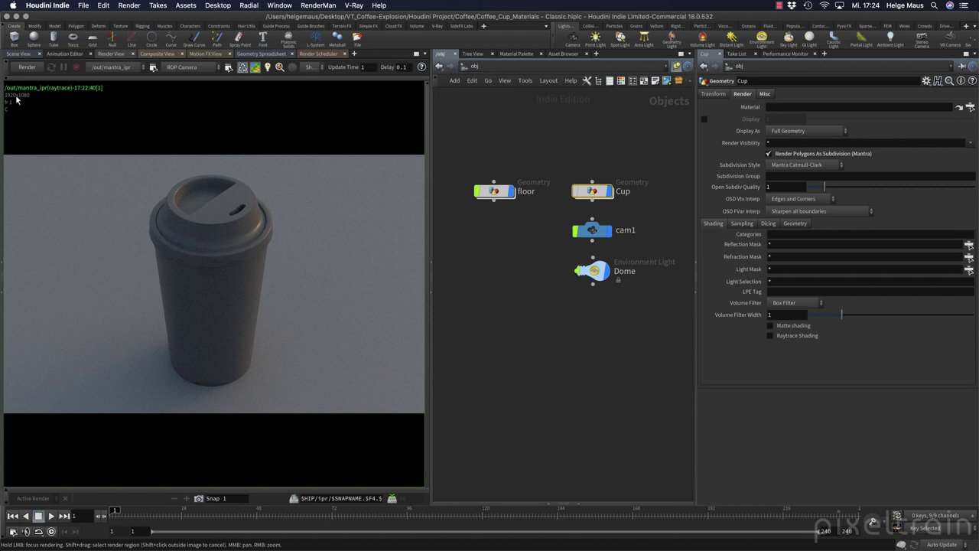
Re-render the subdivided cup, stop the IPR, and save Coffee_Cup_Materials - Classic.hiplc.
{"action": "left_click", "coordinate": [26, 67]}
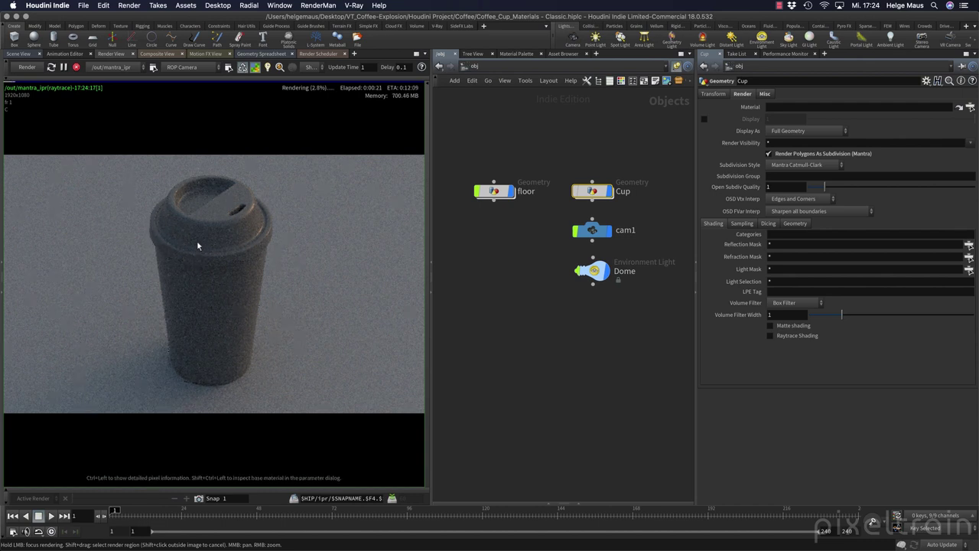
{"action": "left_click", "coordinate": [76, 66]}
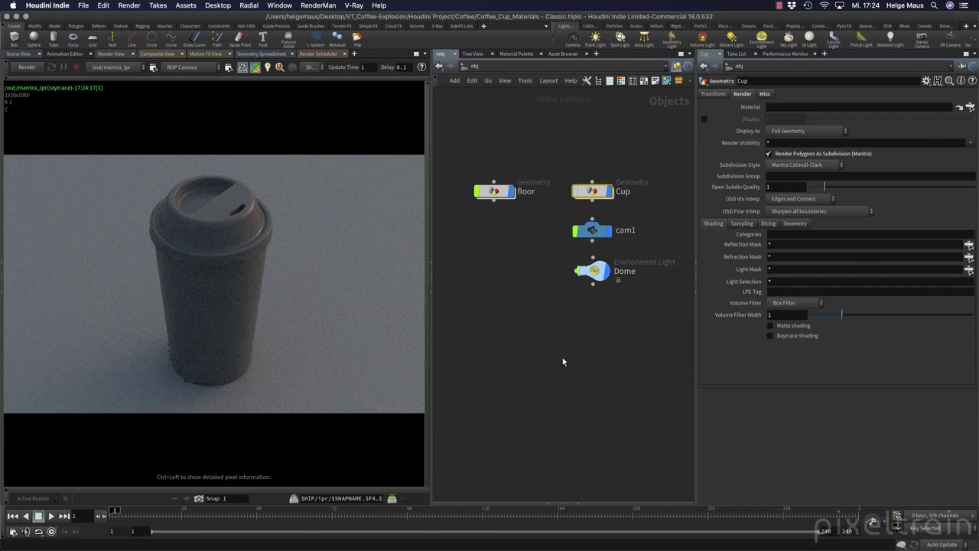
{"action": "key", "text": "super+s"}
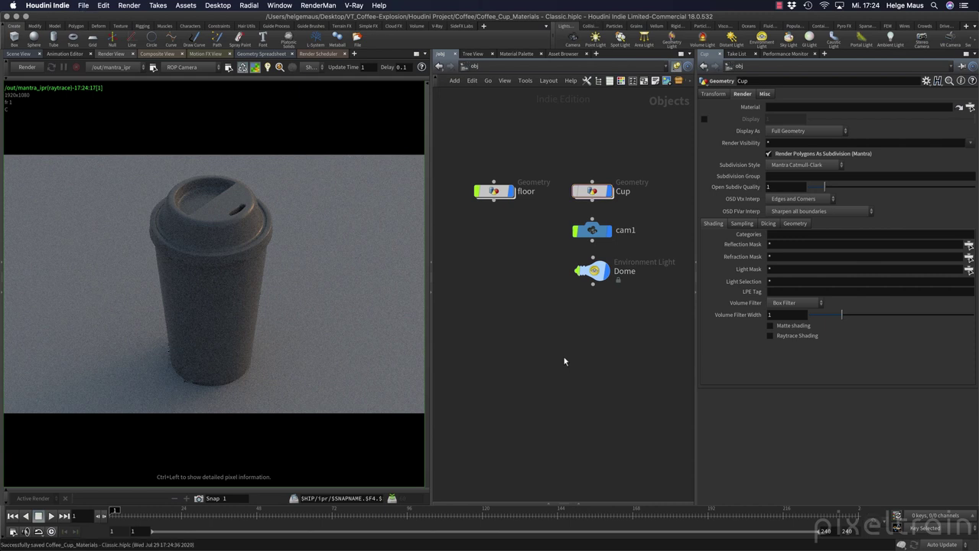
{"action": "middle_click_drag", "start_coordinate": [564, 358], "coordinate": [549, 364]}
Enter Cup's network and select Mantra_Materials1 to show its 5 material assignments.
{"action": "double_click", "coordinate": [581, 201]}
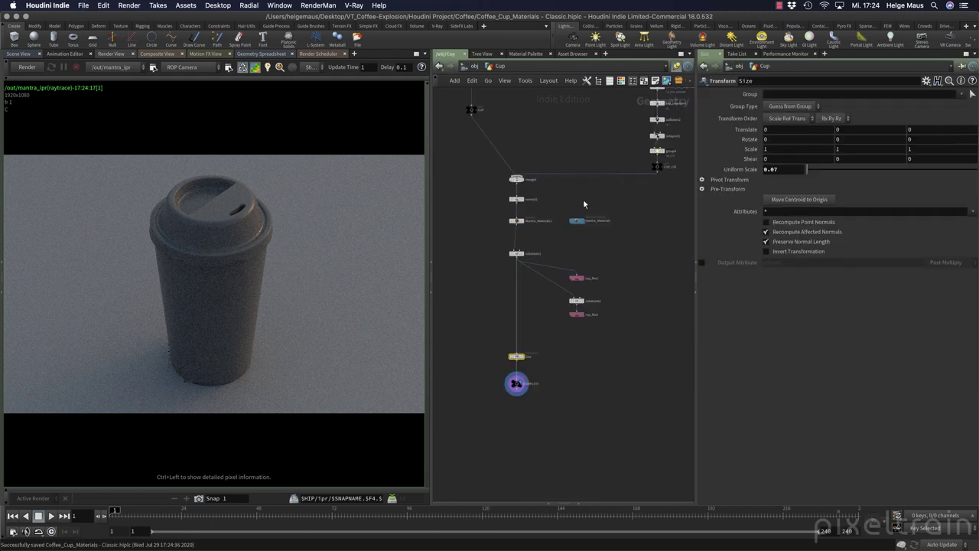
{"action": "mouse_move", "coordinate": [601, 382]}
{"action": "middle_mouse_down"}
{"action": "mouse_move", "coordinate": [567, 350]}
{"action": "mouse_move", "coordinate": [573, 367]}
{"action": "mouse_move", "coordinate": [614, 391]}
{"action": "middle_mouse_up"}
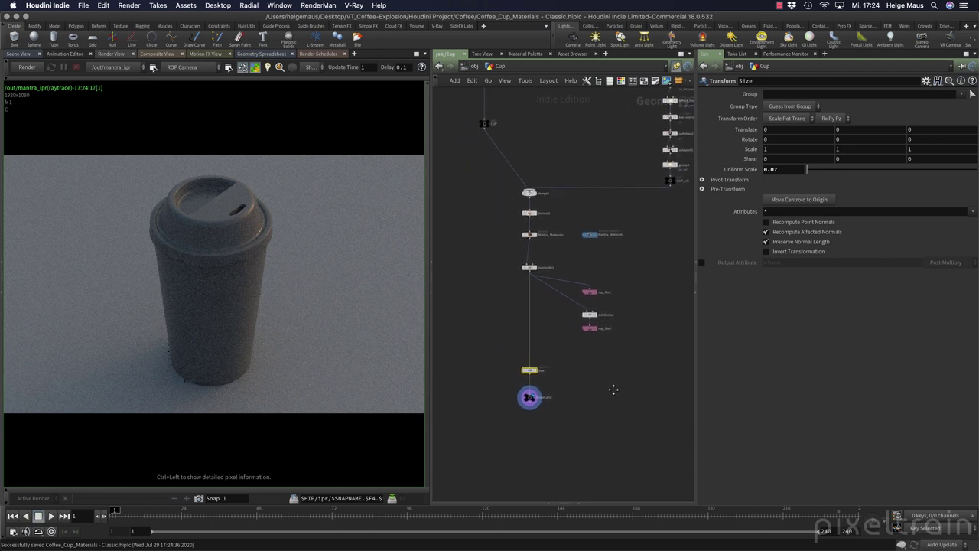
{"action": "scroll", "coordinate": [591, 258], "scroll_direction": "up", "scroll_amount": 2}
{"action": "scroll", "coordinate": [591, 258], "scroll_direction": "up", "scroll_amount": 3}
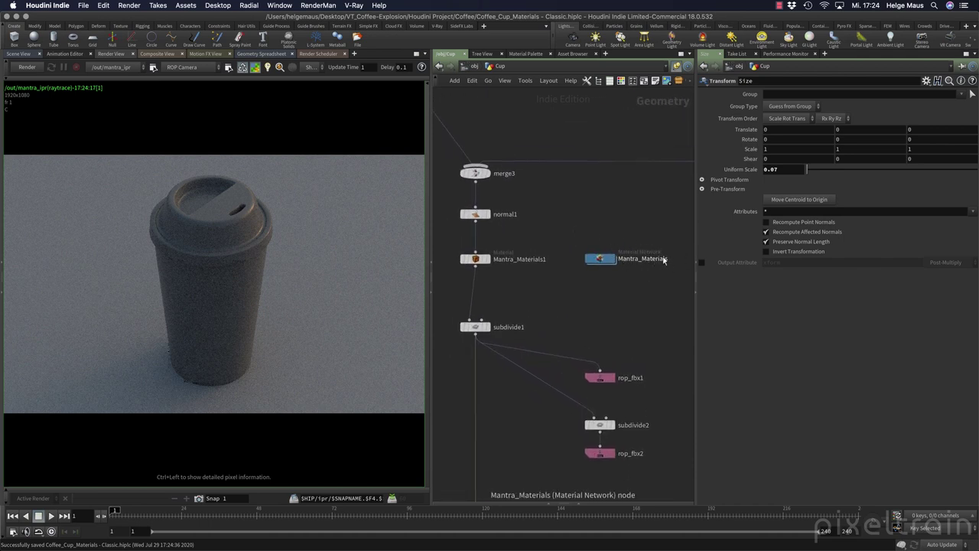
{"action": "left_click", "coordinate": [476, 261]}
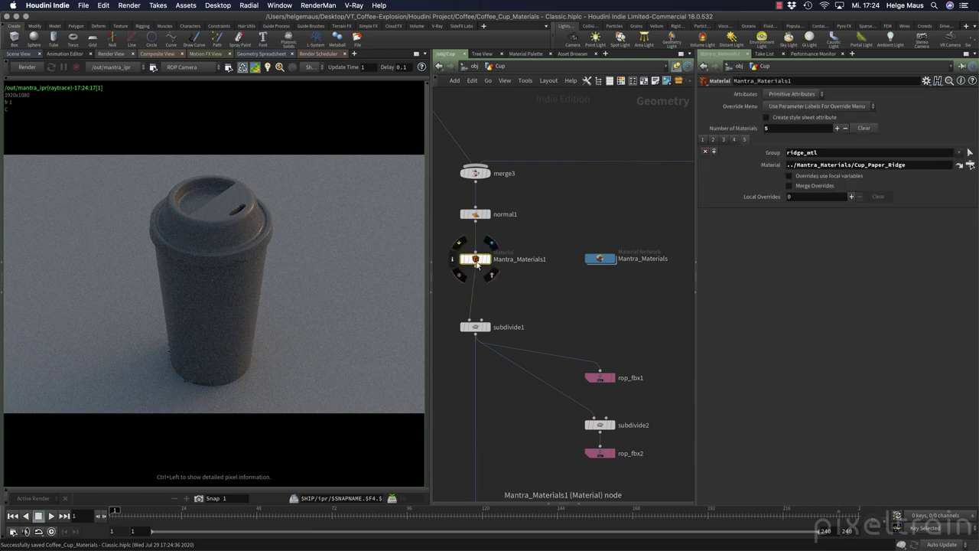
{"action": "left_click", "coordinate": [606, 303]}
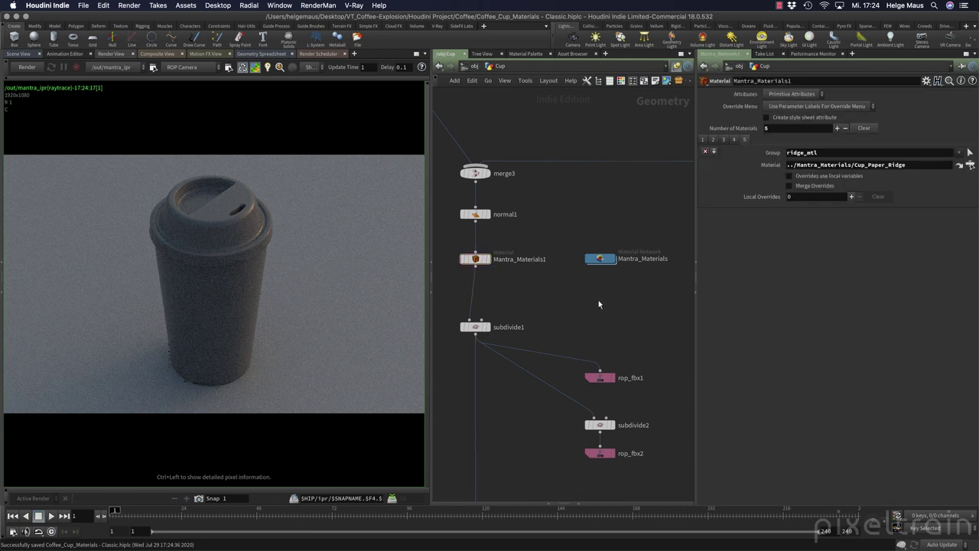
Enter Mantra_Materials and select the Cup_Lid shader (base color 0.2, roughness 0.3).
{"action": "double_click", "coordinate": [603, 259]}
{"action": "scroll", "coordinate": [567, 190], "scroll_direction": "down", "scroll_amount": 3}
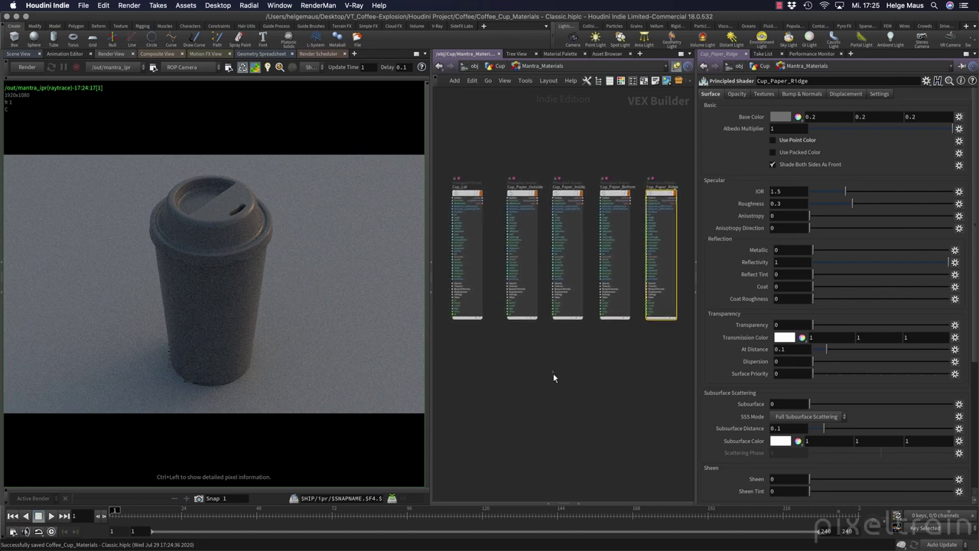
{"action": "left_click_drag", "start_coordinate": [697, 274], "coordinate": [739, 282]}
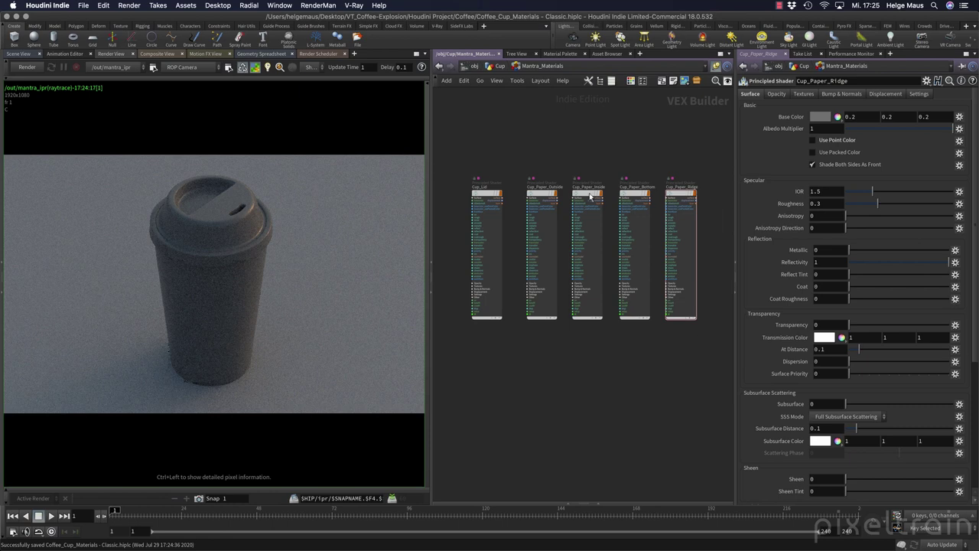
{"action": "left_click", "coordinate": [480, 193]}
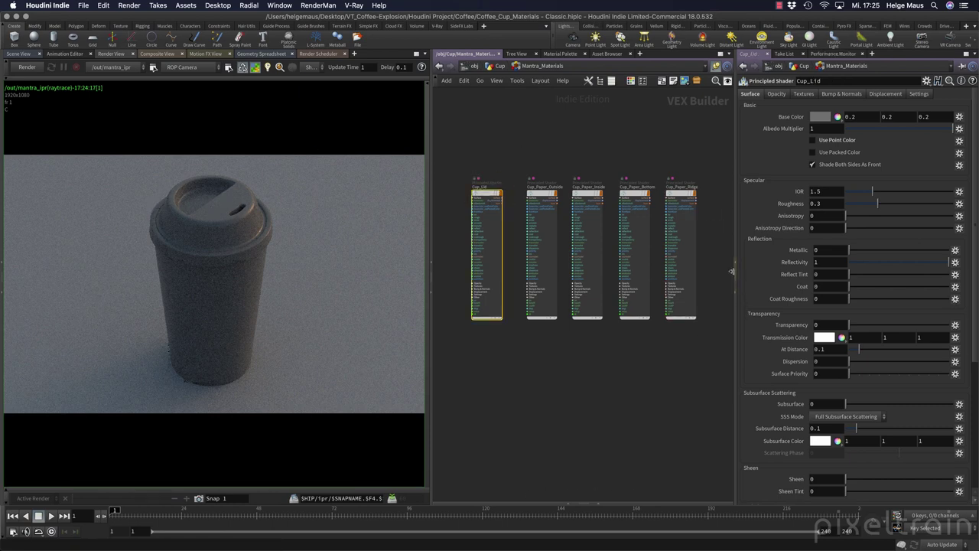
{"action": "left_click_drag", "start_coordinate": [735, 280], "coordinate": [710, 278]}
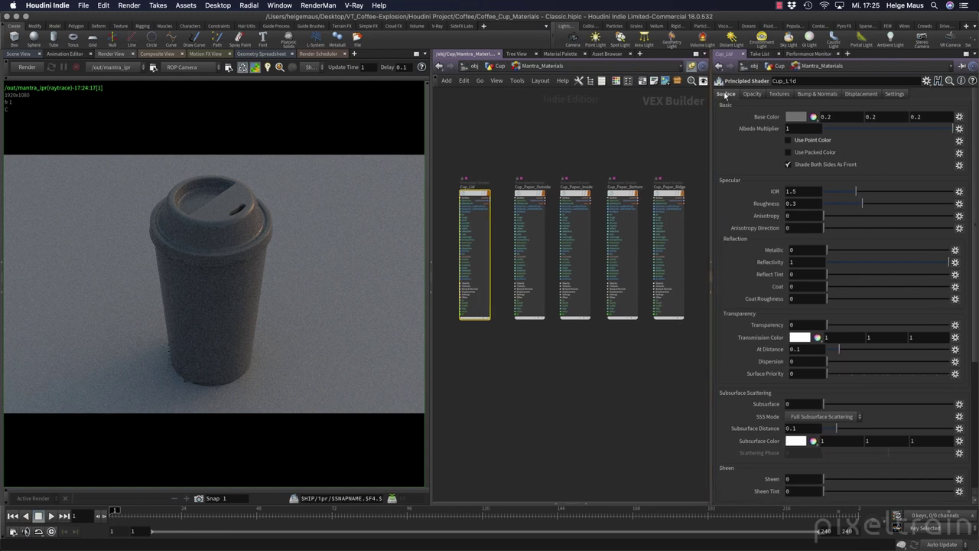
Test Use Point Color on Cup_Lid in a render, turn it off, and set a render region.
{"action": "left_click", "coordinate": [789, 142]}
{"action": "left_click", "coordinate": [24, 68]}
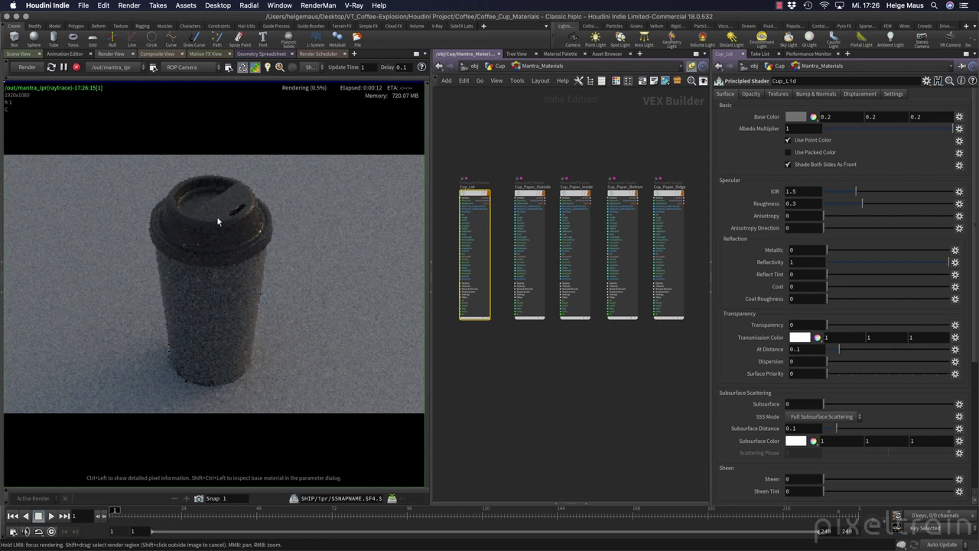
{"action": "left_click", "coordinate": [789, 141]}
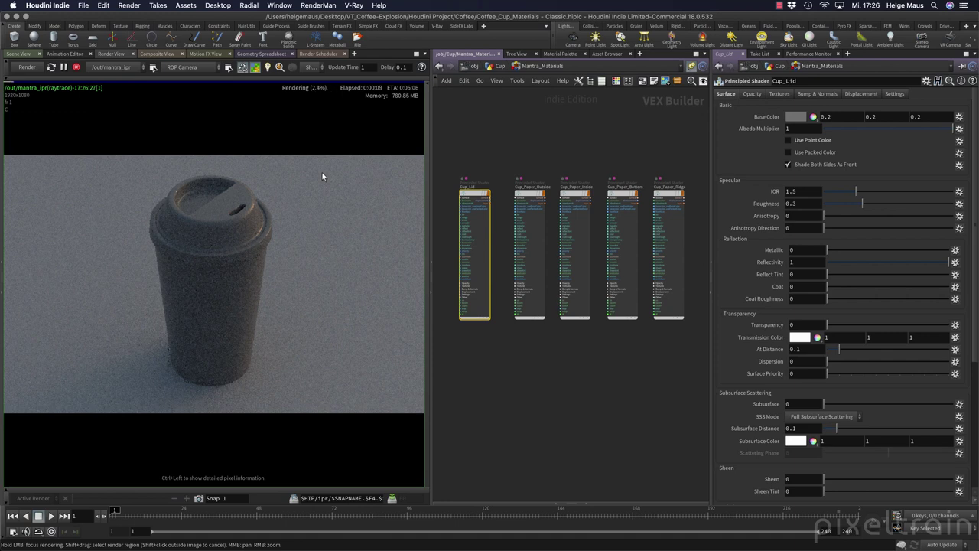
{"action": "left_click_drag", "start_coordinate": [123, 164], "coordinate": [308, 277], "text": "shift"}
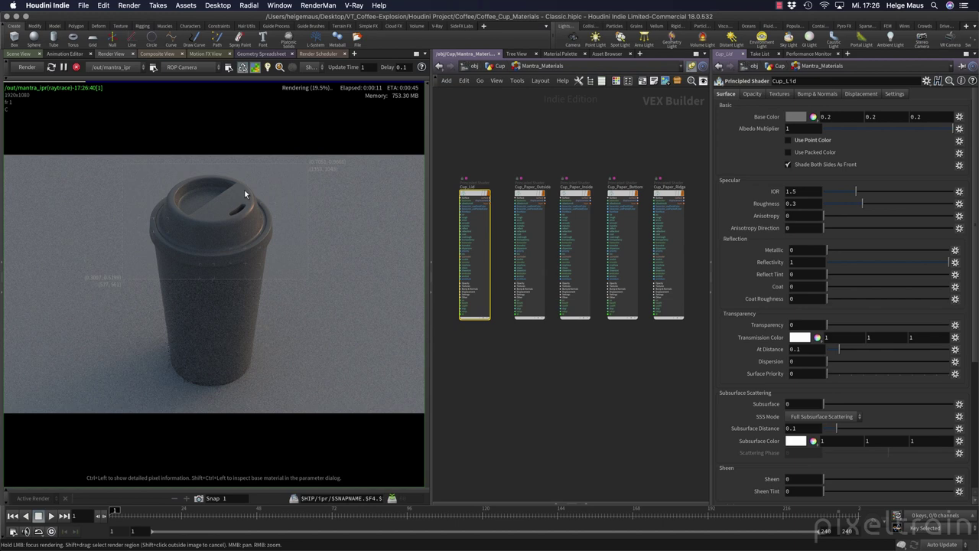
Restart the interactive render and browse Cup_Lid's Textures, Bump & Normals and Displacement tabs.
{"action": "left_click", "coordinate": [76, 68]}
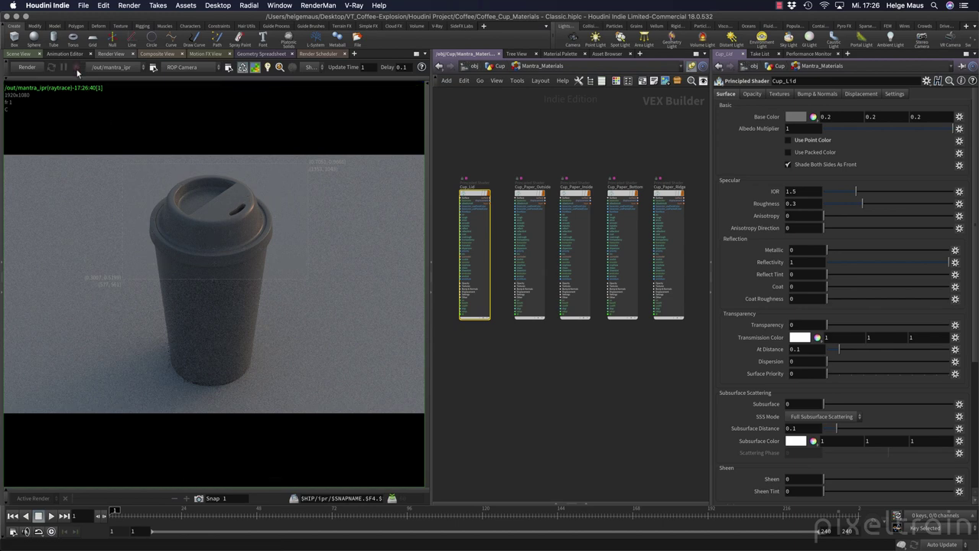
{"action": "left_click", "coordinate": [27, 67]}
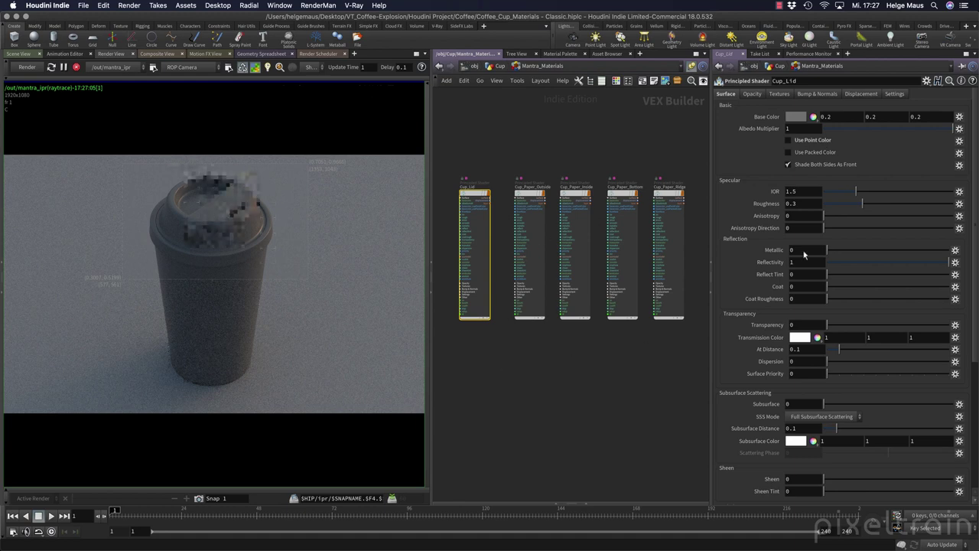
{"action": "left_click", "coordinate": [781, 95]}
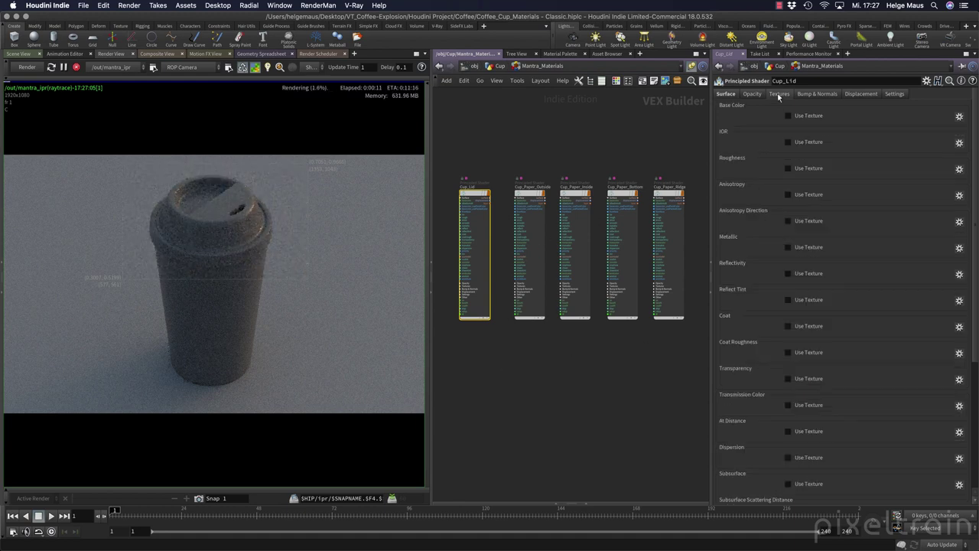
{"action": "left_click", "coordinate": [823, 95]}
{"action": "left_click", "coordinate": [861, 94]}
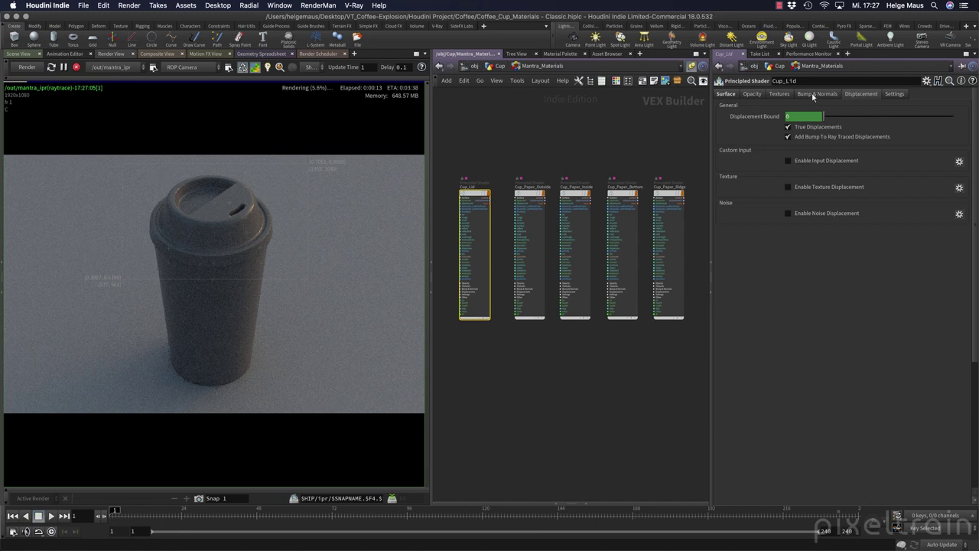
{"action": "left_click", "coordinate": [780, 94]}
Frame the Cup_Lid shader in the network view.
{"action": "key", "text": "f"}
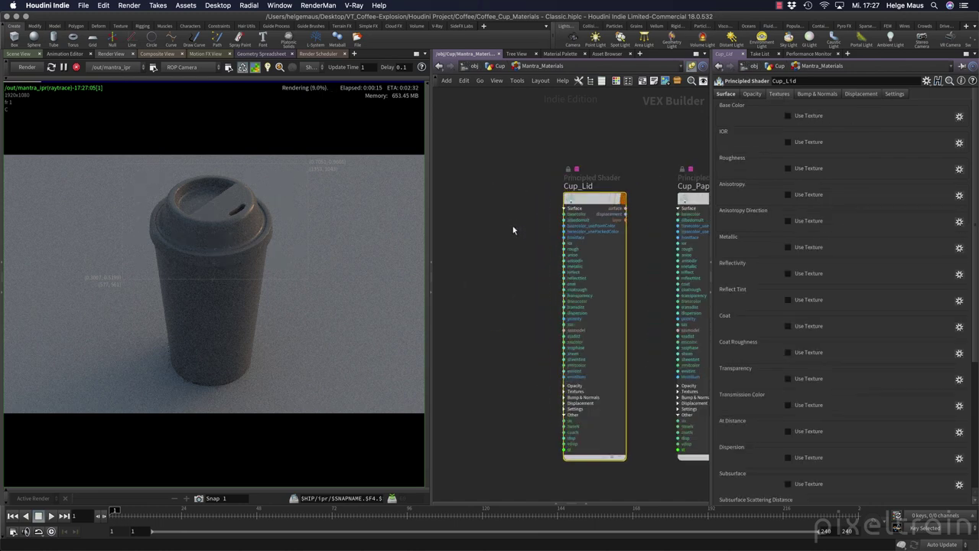
{"action": "middle_click_drag", "start_coordinate": [512, 223], "coordinate": [487, 176]}
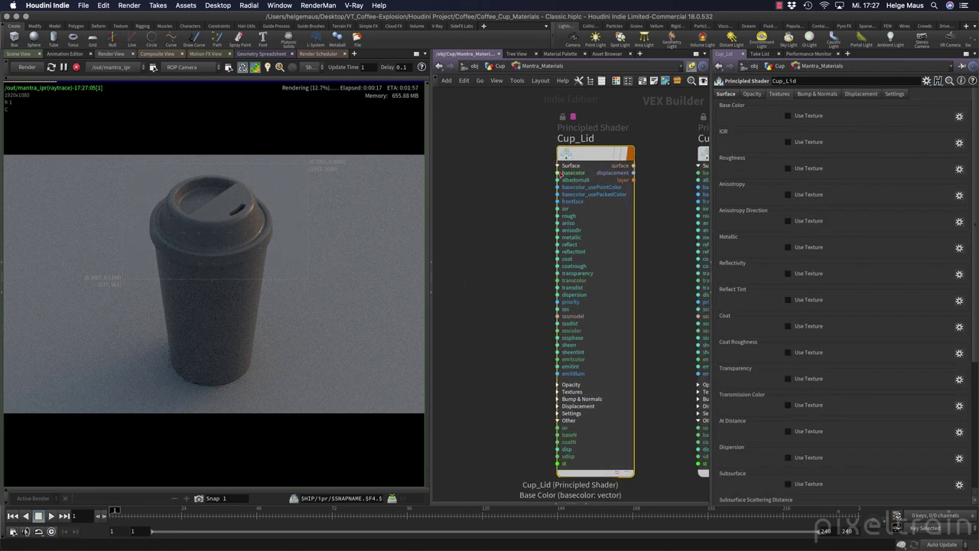
{"action": "scroll", "coordinate": [511, 192], "scroll_direction": "down", "scroll_amount": 2}
{"action": "middle_click_drag", "start_coordinate": [512, 192], "coordinate": [588, 195]}
Add a 'tex' texture node beside Cup_Lid, then delete it and shift Cup_Lid left.
{"action": "key", "text": "Tab"}
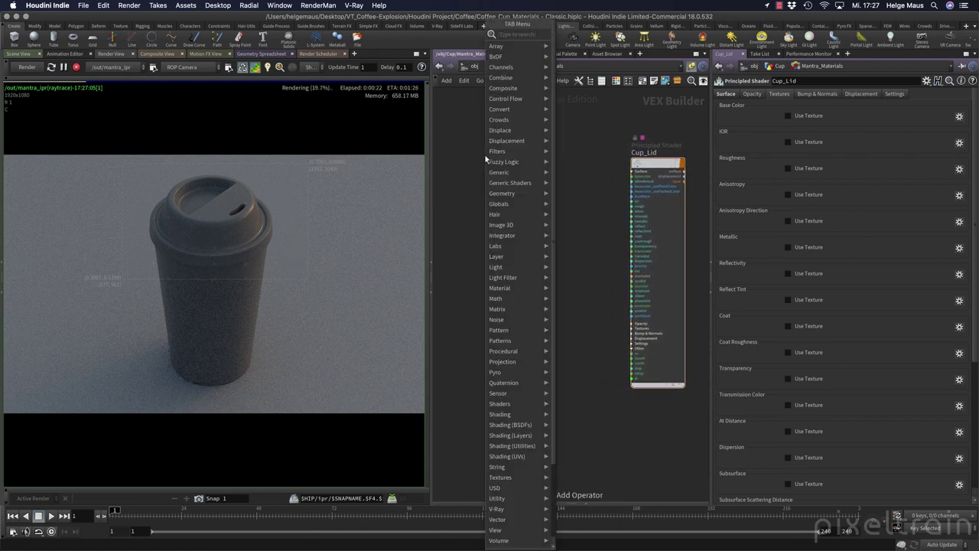
{"action": "type", "text": "tex"}
{"action": "key", "text": "Return"}
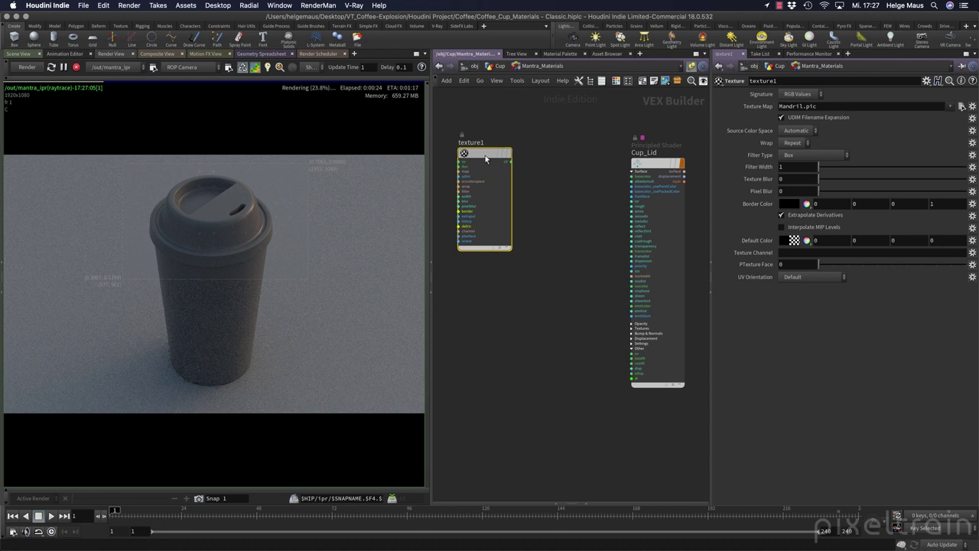
{"action": "left_click_drag", "start_coordinate": [510, 176], "coordinate": [564, 211]}
{"action": "left_click", "coordinate": [562, 197]}
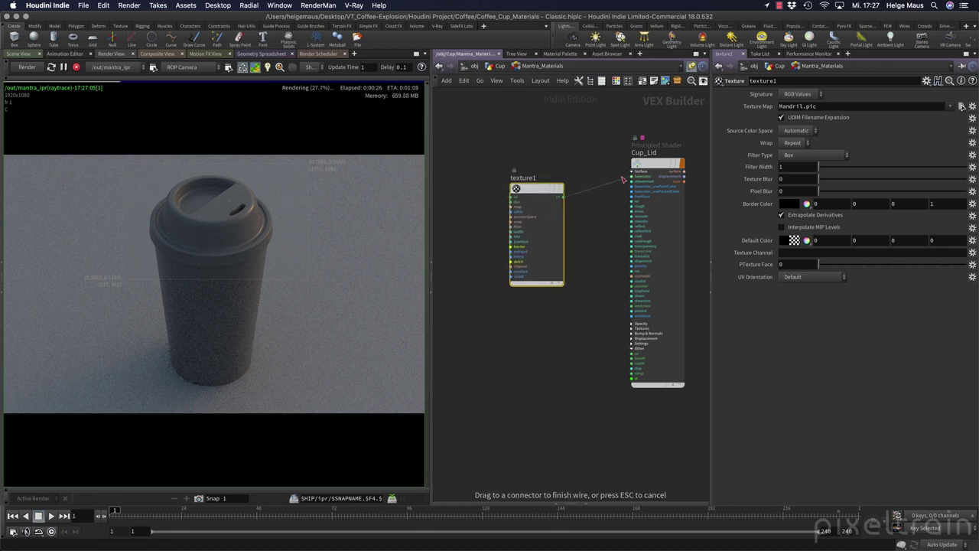
{"action": "key", "text": "Escape"}
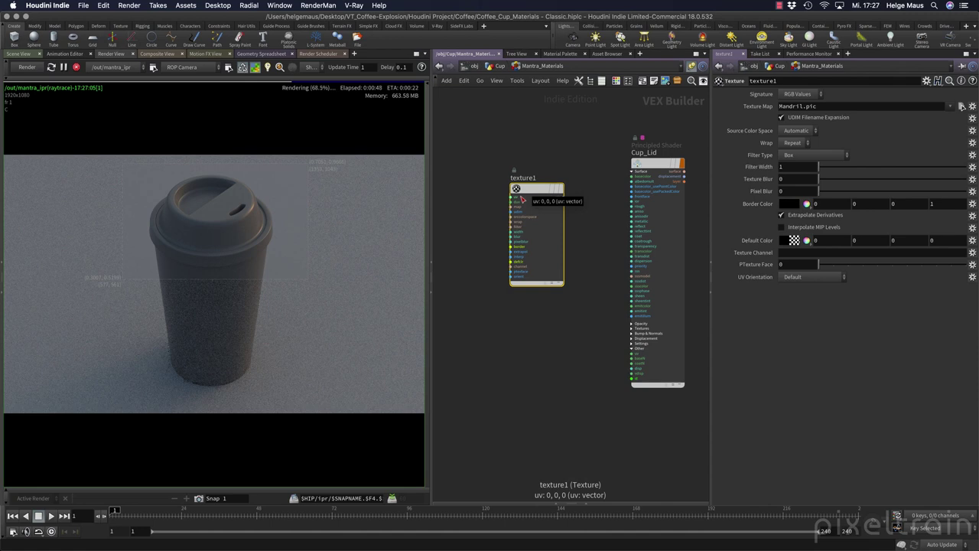
{"action": "key", "text": "Delete"}
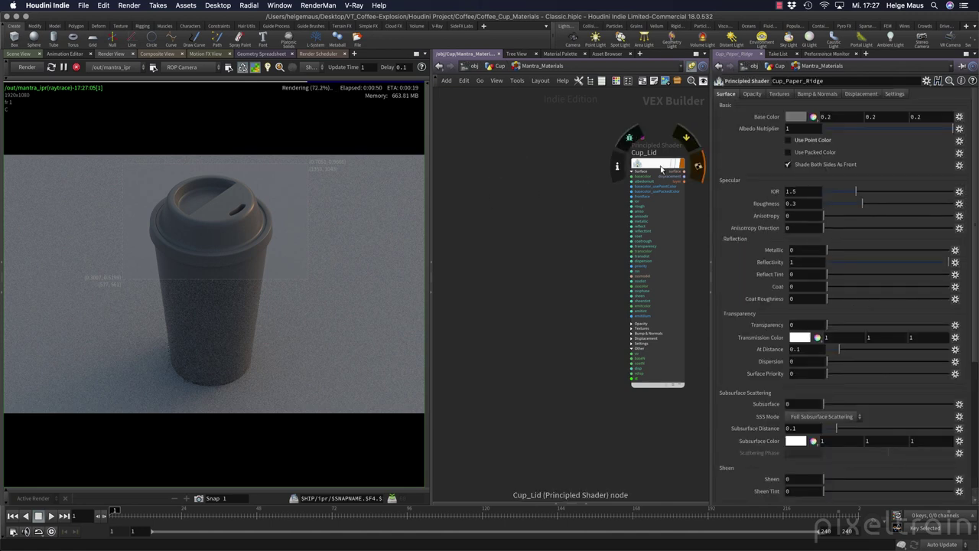
{"action": "left_click_drag", "start_coordinate": [661, 167], "coordinate": [540, 156]}
Enable Cup_Lid's bump mapping, type Normal with effect scale 1.
{"action": "left_click", "coordinate": [534, 157]}
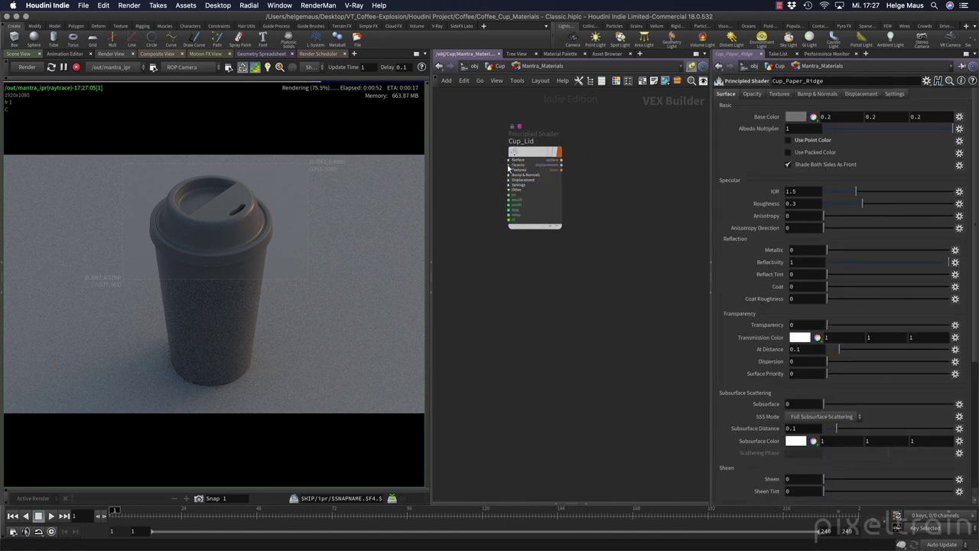
{"action": "left_click", "coordinate": [533, 157]}
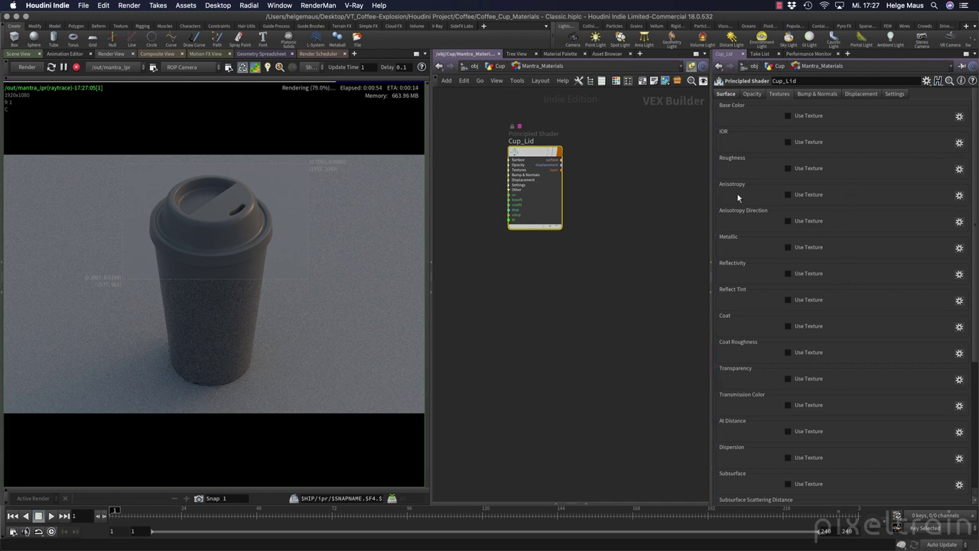
{"action": "left_click", "coordinate": [754, 94]}
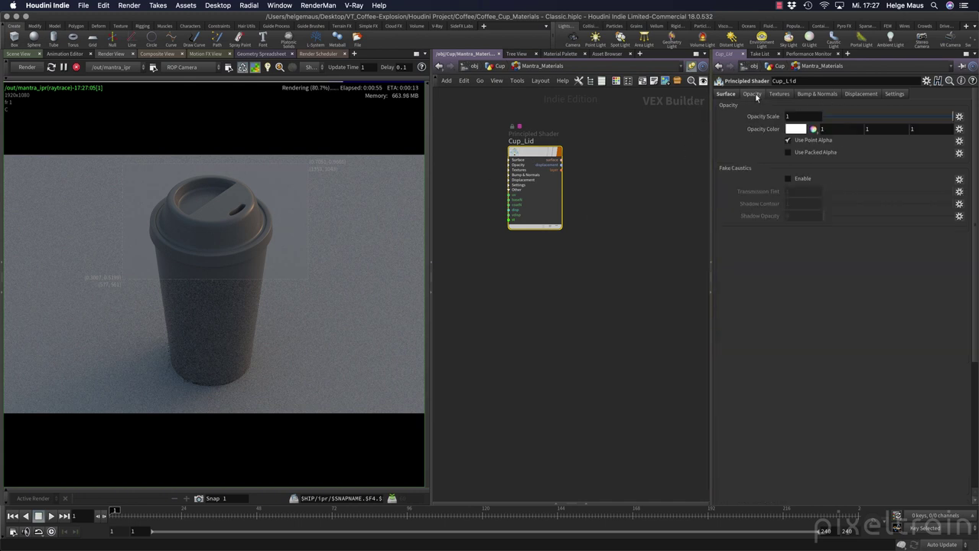
{"action": "left_click", "coordinate": [812, 94]}
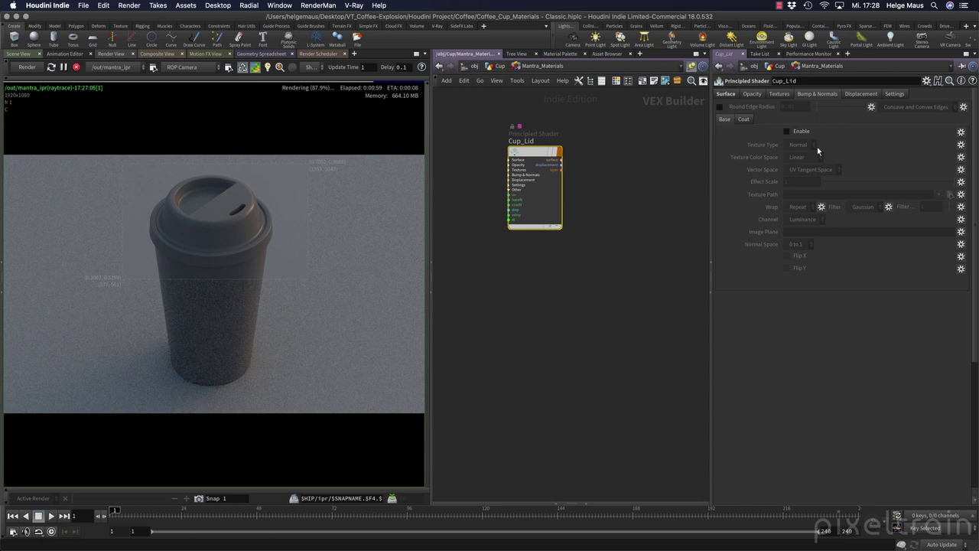
{"action": "left_click", "coordinate": [800, 133]}
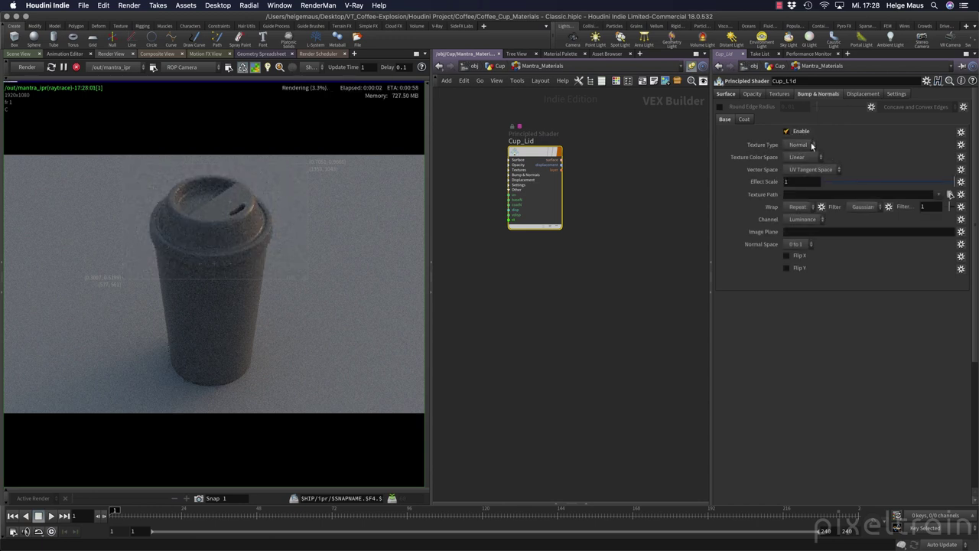
Browse for the bump texture in the $JOB/tex/substance_classic folder.
{"action": "left_click", "coordinate": [949, 194]}
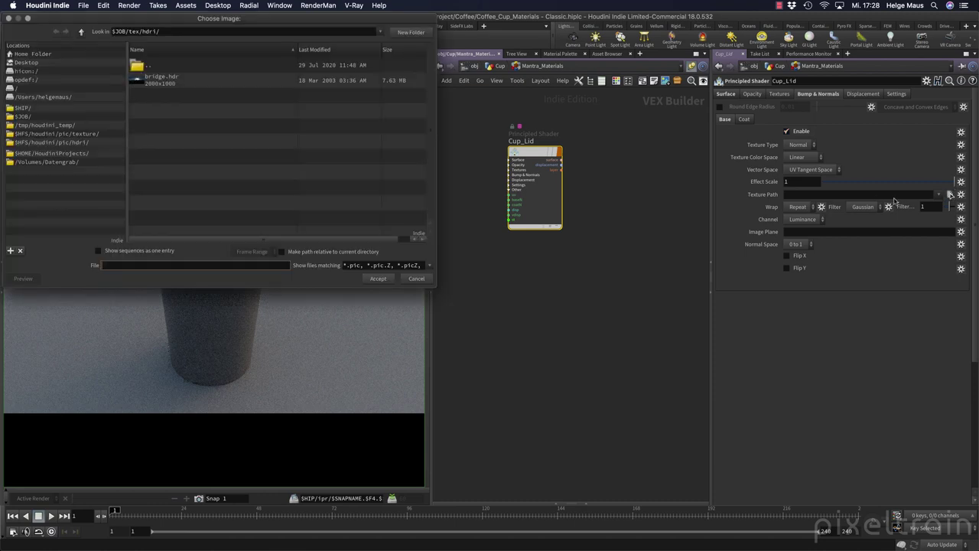
{"action": "double_click", "coordinate": [149, 66]}
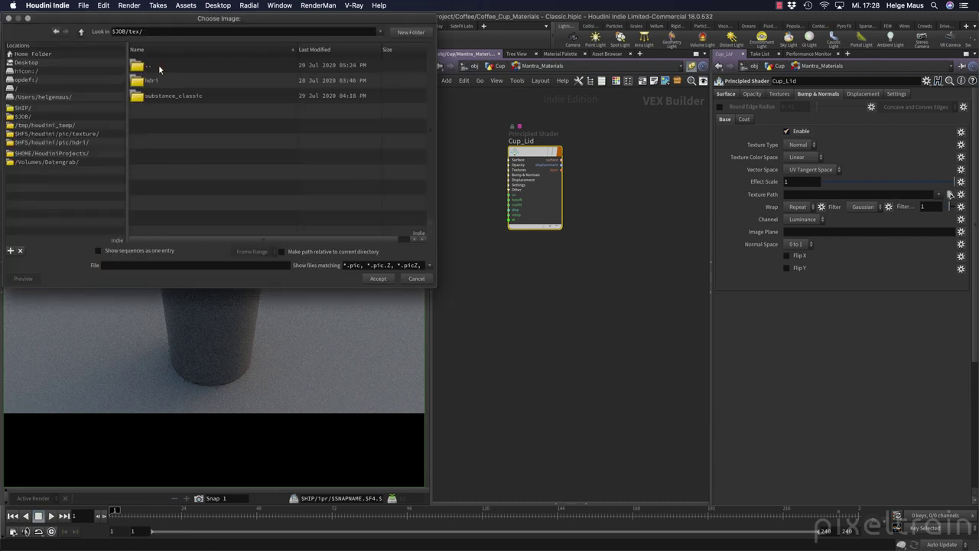
{"action": "double_click", "coordinate": [183, 96]}
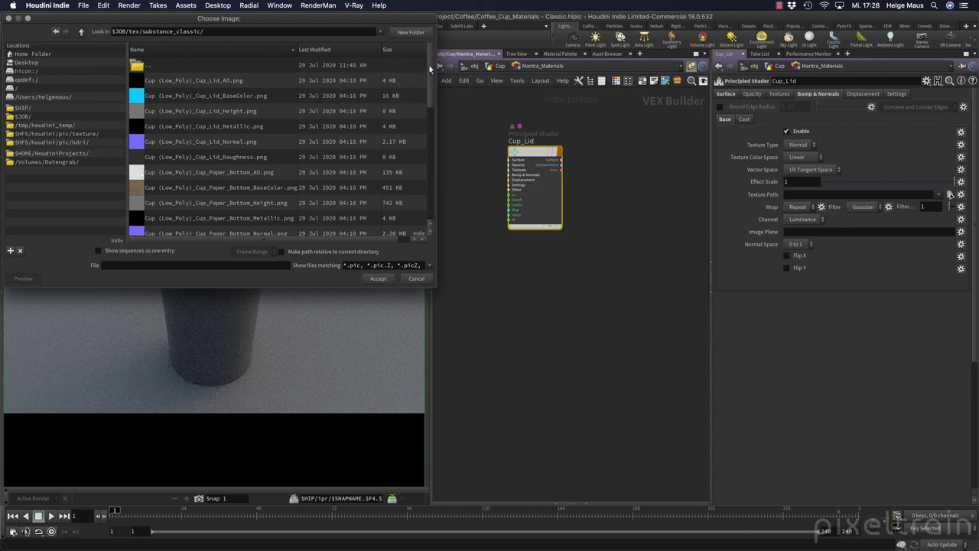
{"action": "mouse_move", "coordinate": [430, 69]}
{"action": "left_mouse_down"}
{"action": "mouse_move", "coordinate": [429, 193]}
{"action": "mouse_move", "coordinate": [431, 50]}
{"action": "left_mouse_up"}
Turn off file-list thumbnails and accept Cup (Low_Poly)_Cup_Lid_Normal.png as the normal map.
{"action": "right_click", "coordinate": [212, 118]}
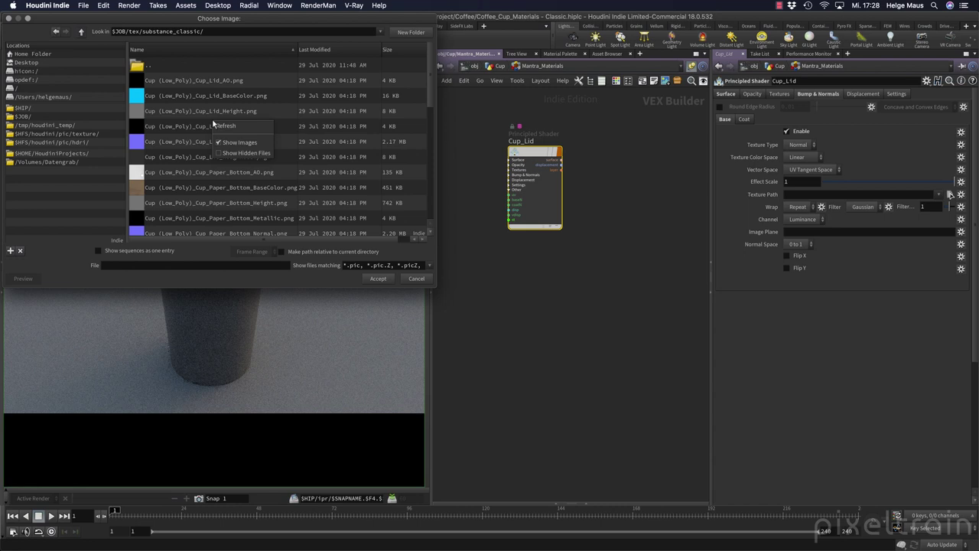
{"action": "left_click", "coordinate": [222, 143]}
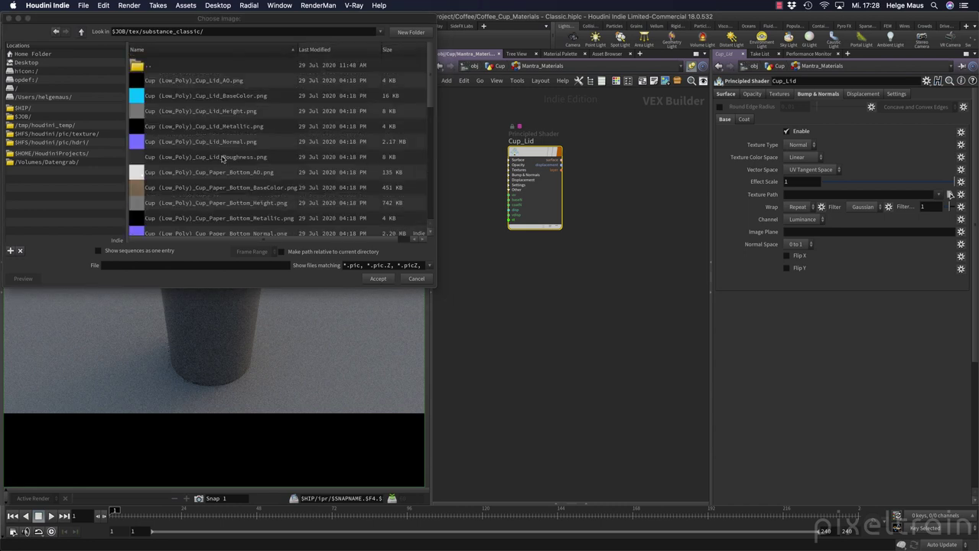
{"action": "left_click", "coordinate": [99, 251]}
{"action": "left_click", "coordinate": [99, 252]}
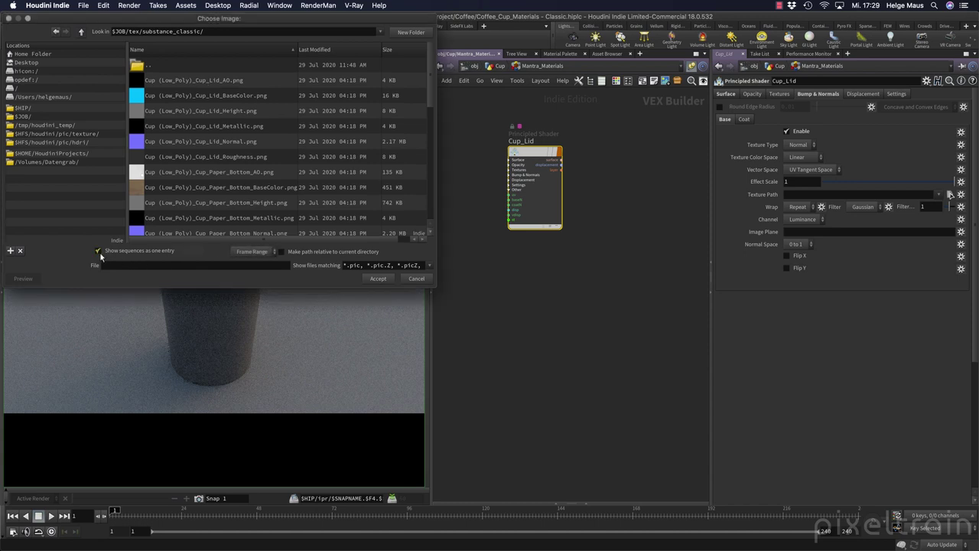
{"action": "left_click", "coordinate": [99, 252]}
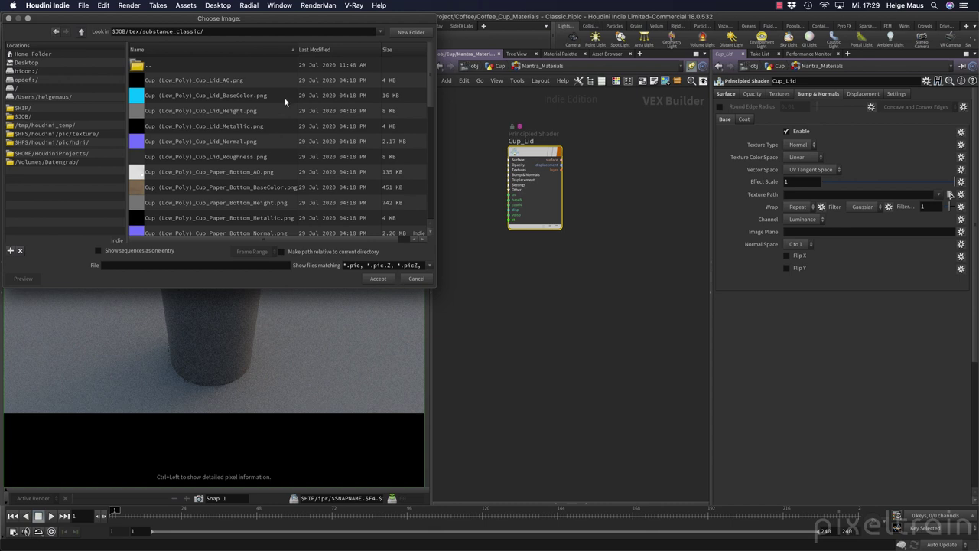
{"action": "left_click", "coordinate": [166, 142]}
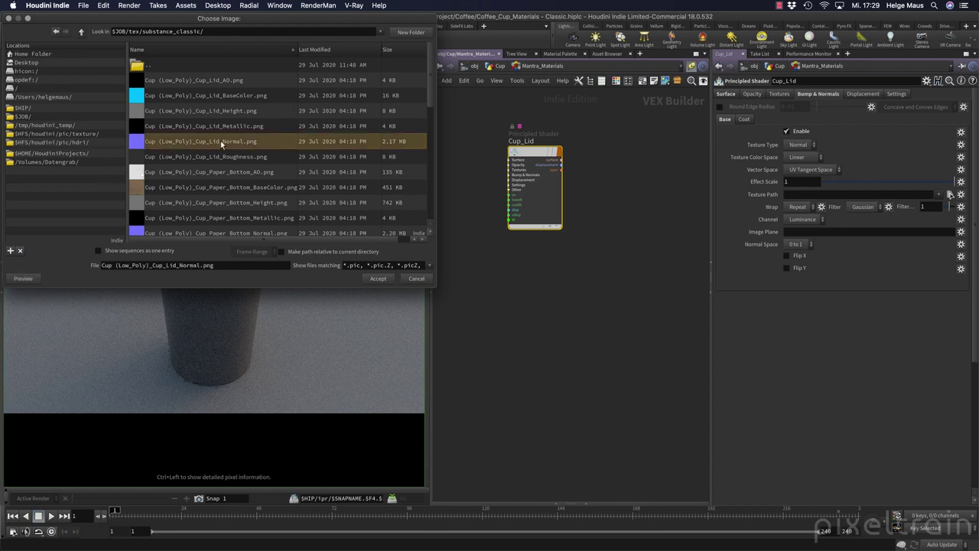
{"action": "left_click", "coordinate": [378, 279]}
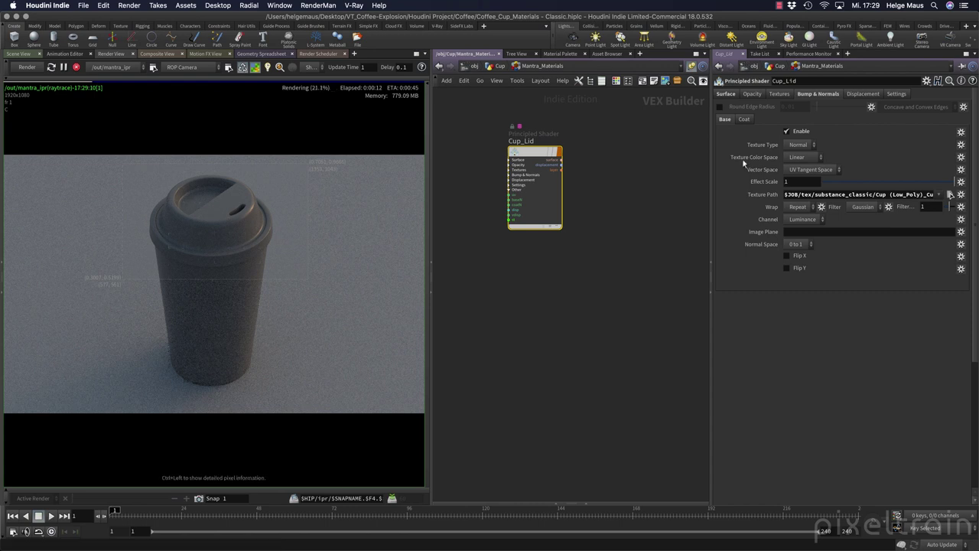
Enable Base Color Use Texture and load Cup (Low_Poly)_Cup_Lid_BaseColor.png for Cup_Lid.
{"action": "left_click", "coordinate": [782, 94]}
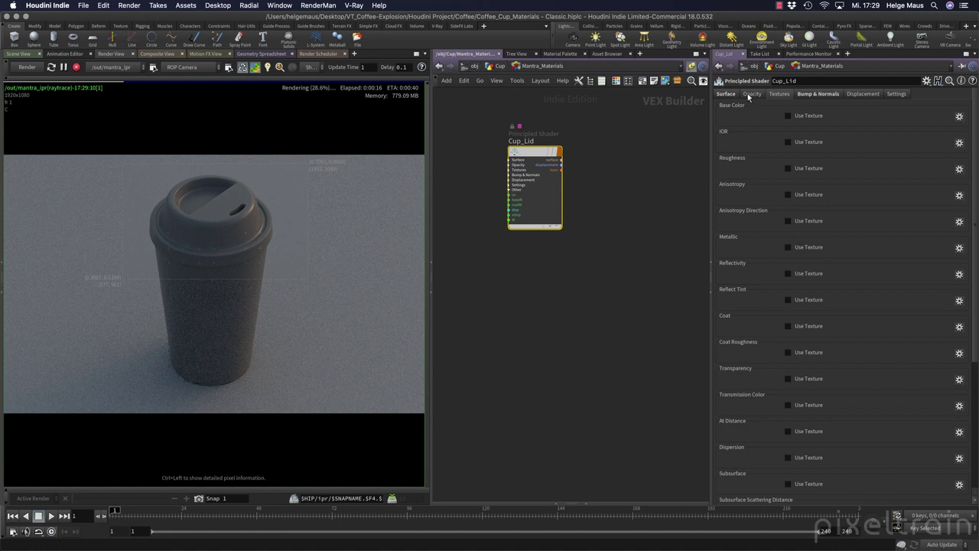
{"action": "left_click", "coordinate": [788, 116]}
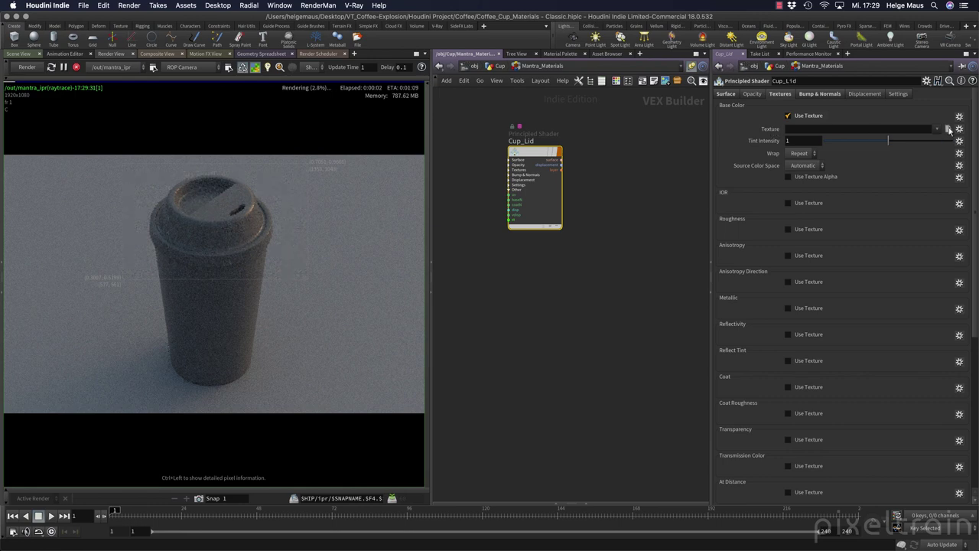
{"action": "left_click", "coordinate": [948, 129]}
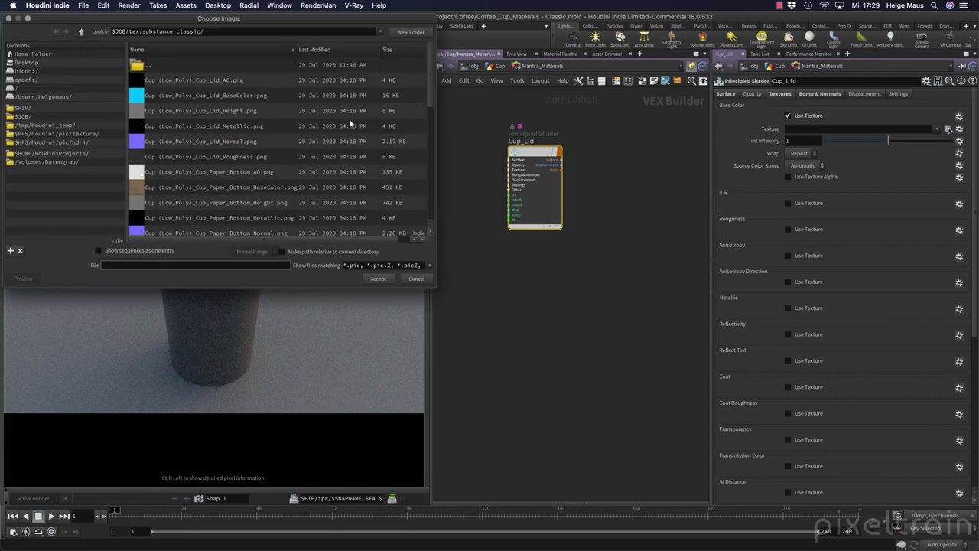
{"action": "left_click", "coordinate": [230, 96]}
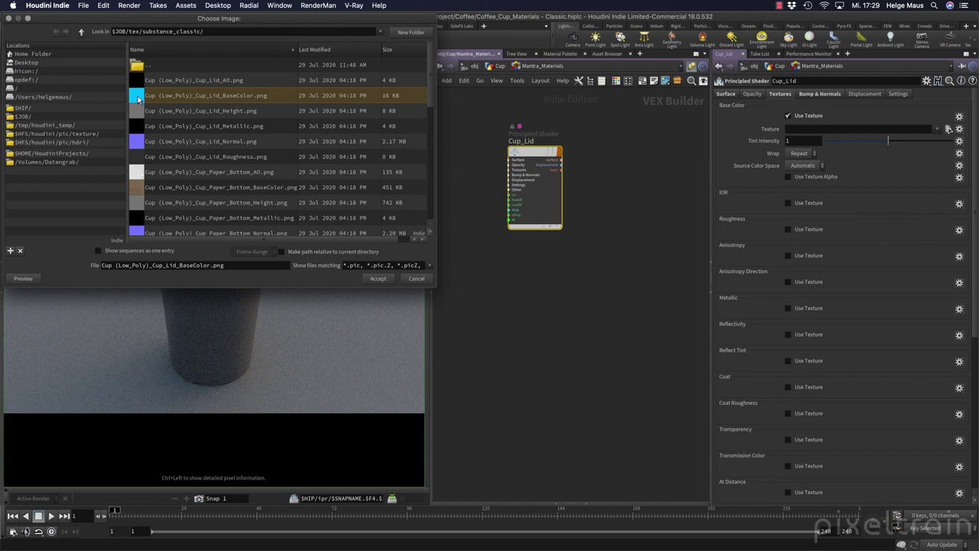
{"action": "left_click", "coordinate": [375, 279]}
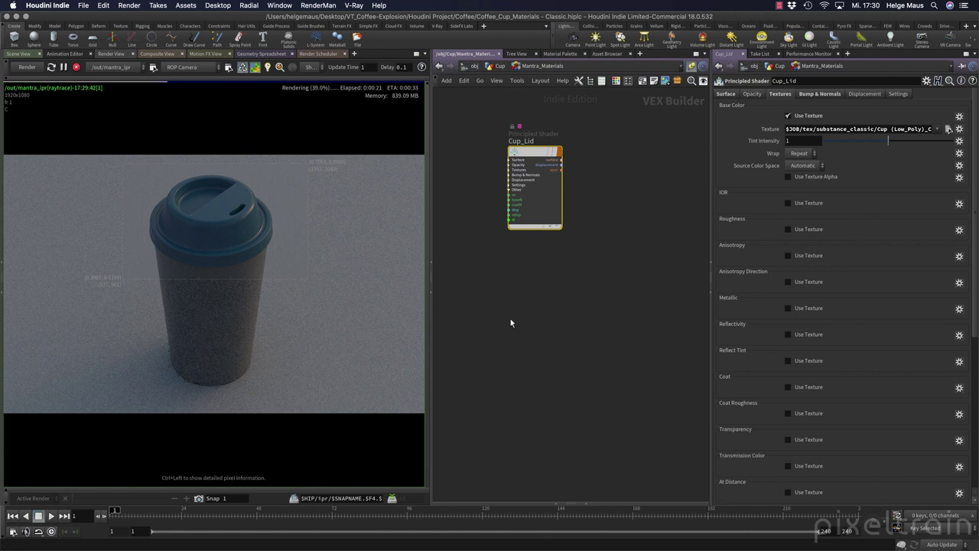
Leave the base colour texture's Source Color Space at Automatic, ending on the Surface tab.
{"action": "left_click", "coordinate": [816, 166]}
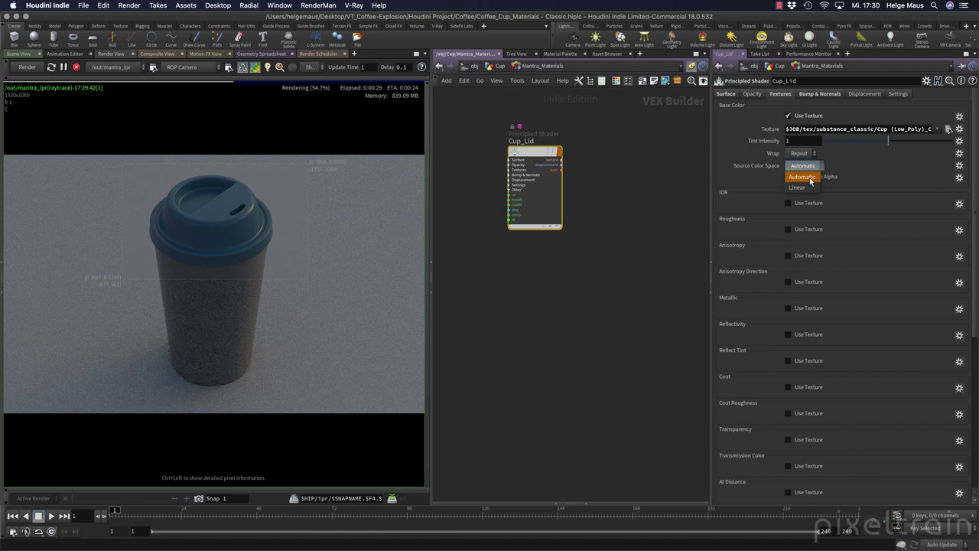
{"action": "left_click", "coordinate": [881, 172]}
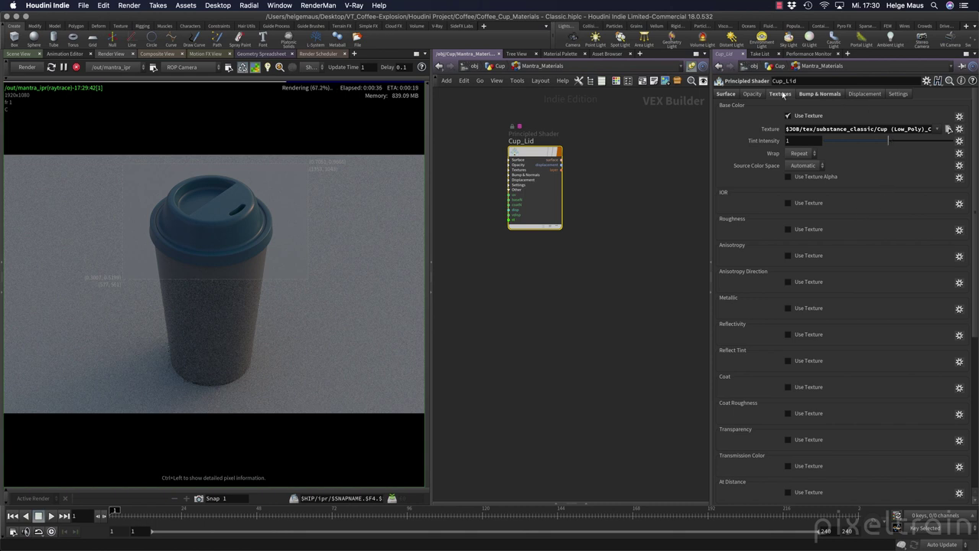
{"action": "left_click", "coordinate": [727, 94]}
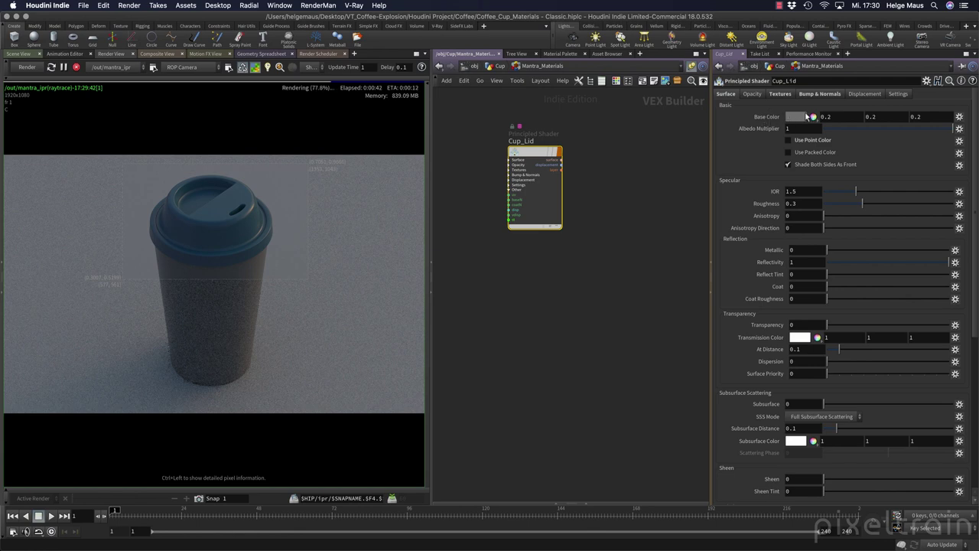
{"action": "left_click", "coordinate": [787, 95]}
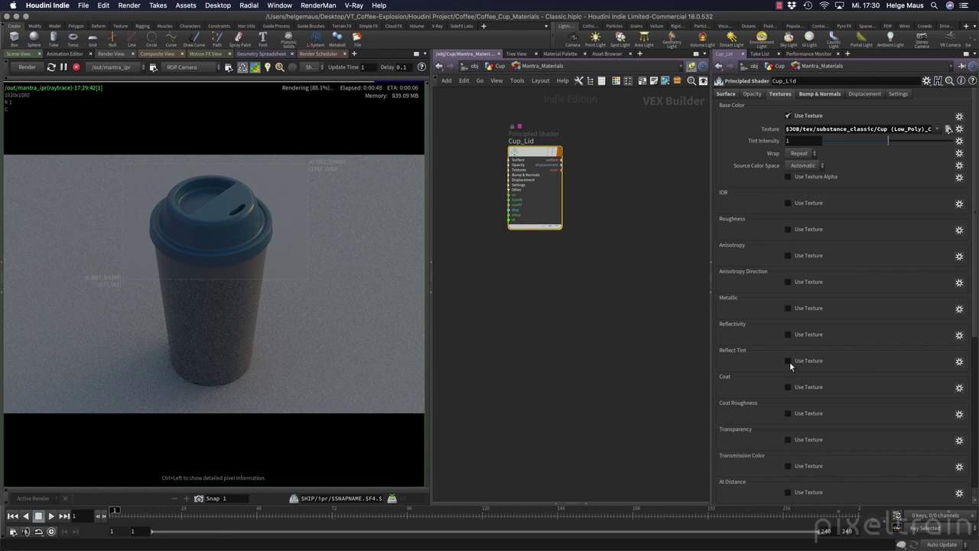
{"action": "left_click", "coordinate": [726, 94]}
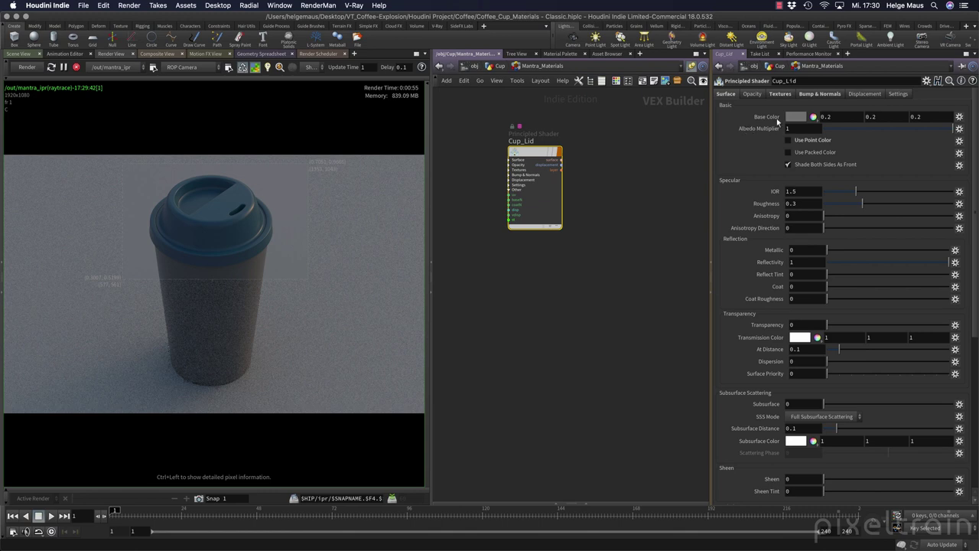
Set the Cup_Lid base colour to white (1, 1, 1).
{"action": "double_click", "coordinate": [837, 119]}
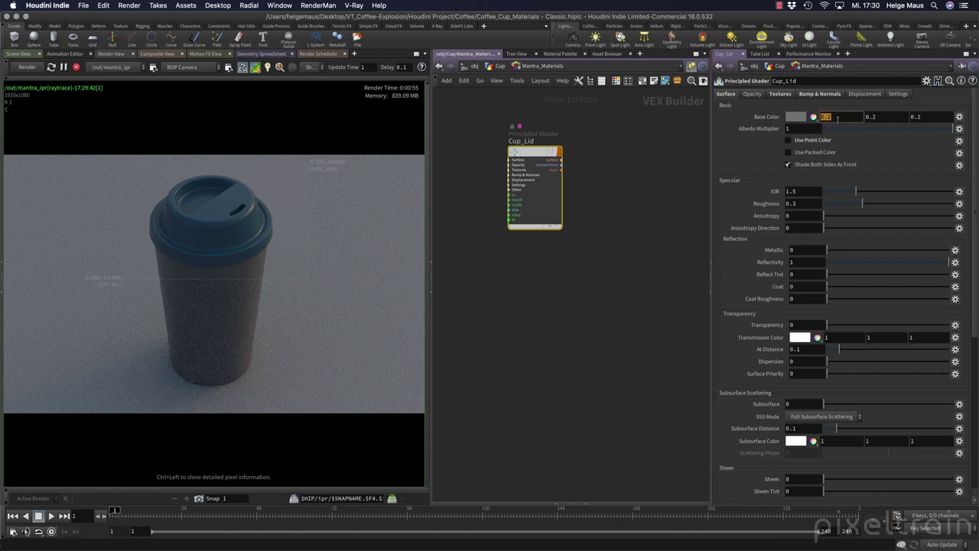
{"action": "type", "text": "1"}
{"action": "key", "text": "Tab"}
{"action": "type", "text": "1"}
{"action": "key", "text": "Tab"}
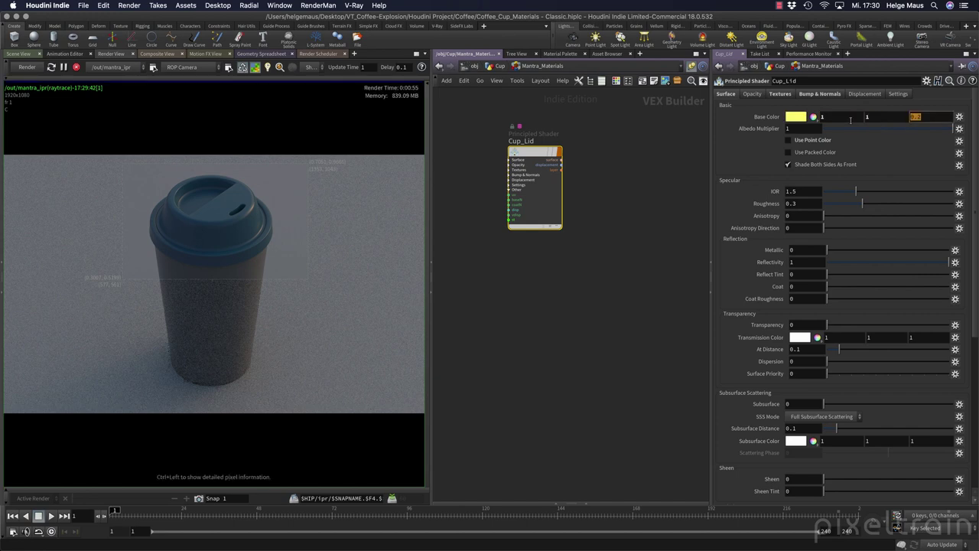
{"action": "type", "text": "1"}
{"action": "key", "text": "Tab"}
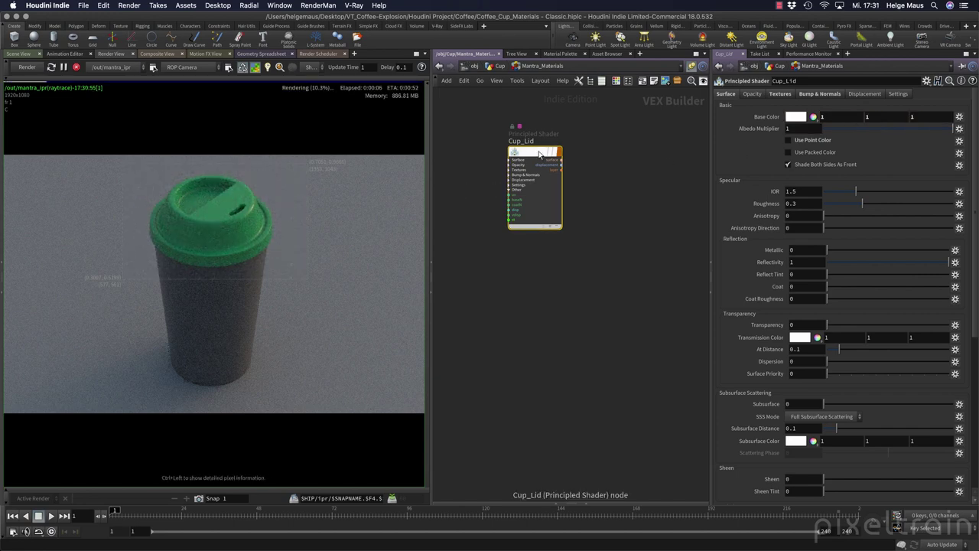
Stop and restart the IPR render to show the white base colour.
{"action": "left_click", "coordinate": [76, 67]}
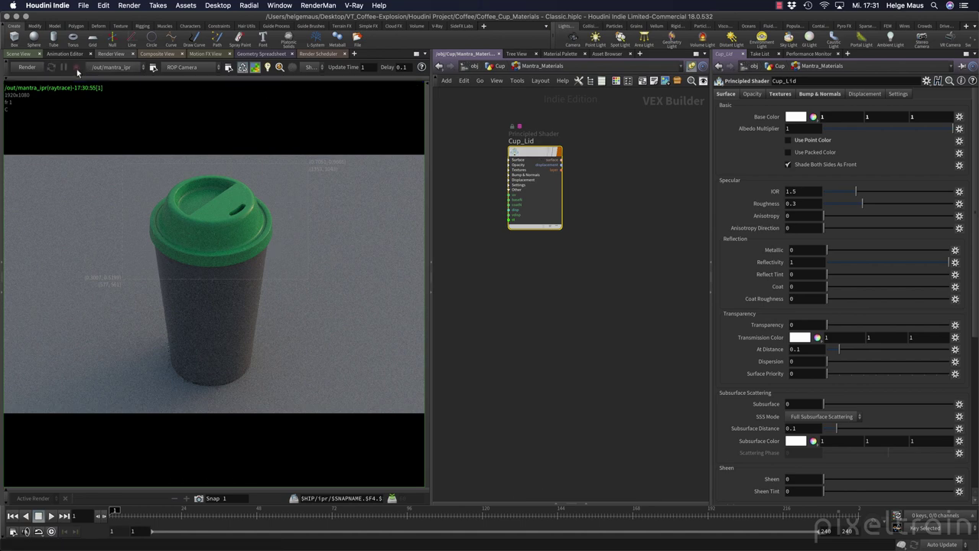
{"action": "left_click", "coordinate": [29, 68]}
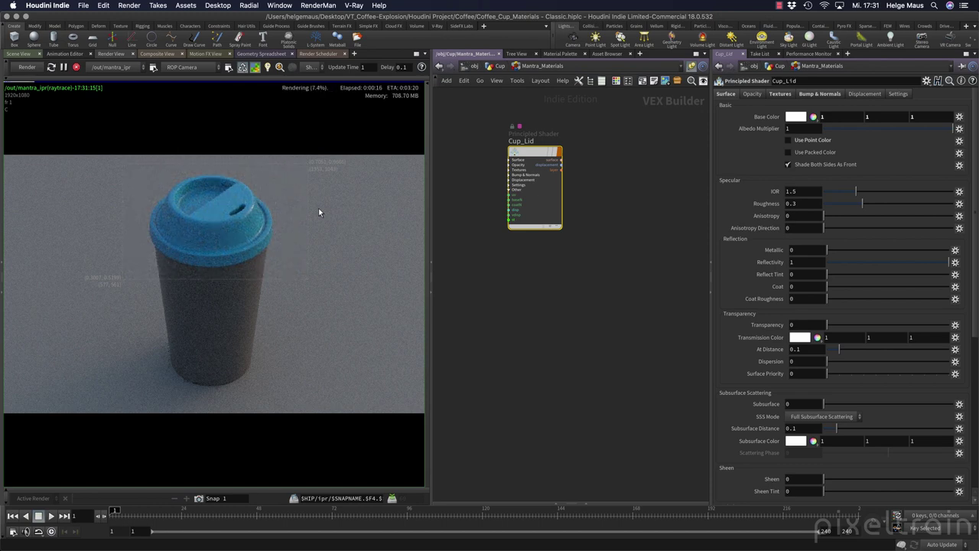
{"action": "left_click", "coordinate": [779, 95]}
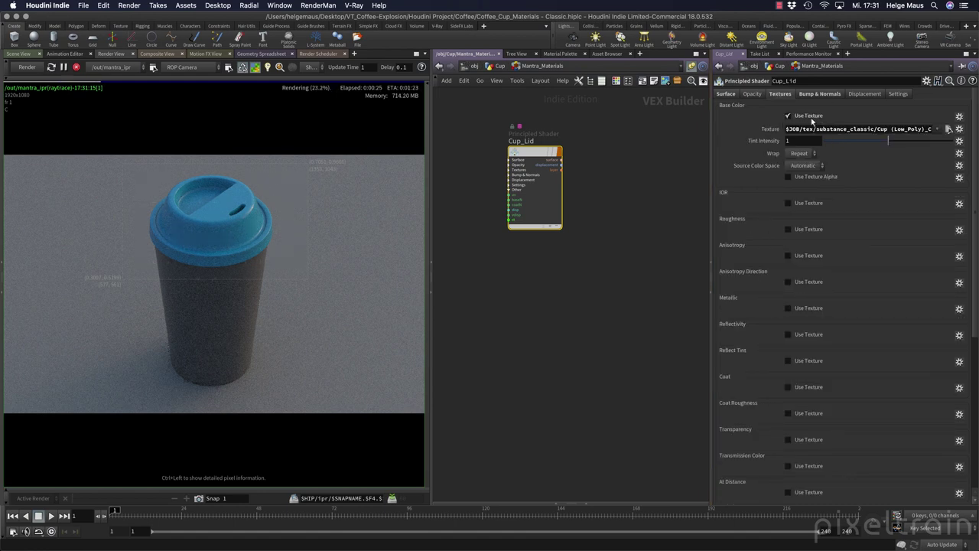
Enable a roughness texture using the Cup_Lid roughness image.
{"action": "left_click", "coordinate": [811, 230]}
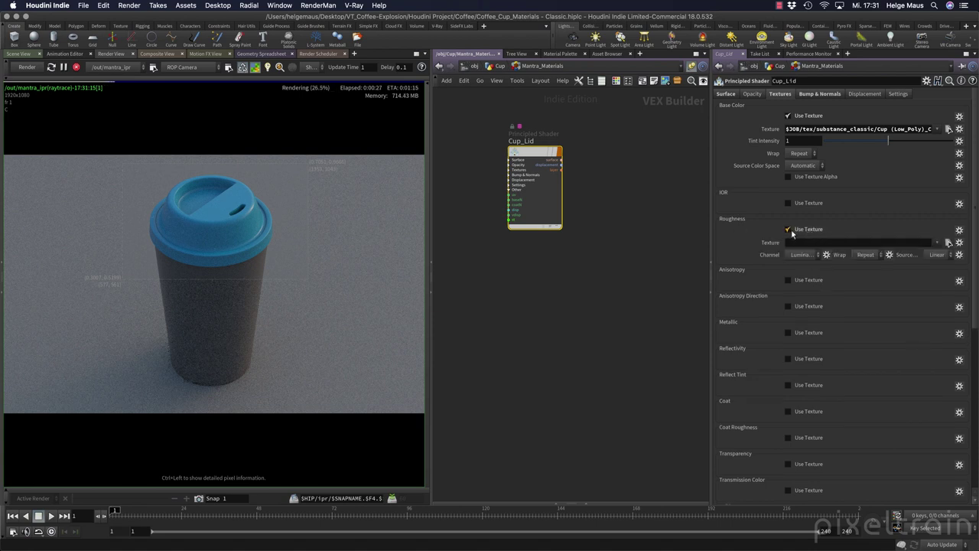
{"action": "left_click", "coordinate": [948, 243]}
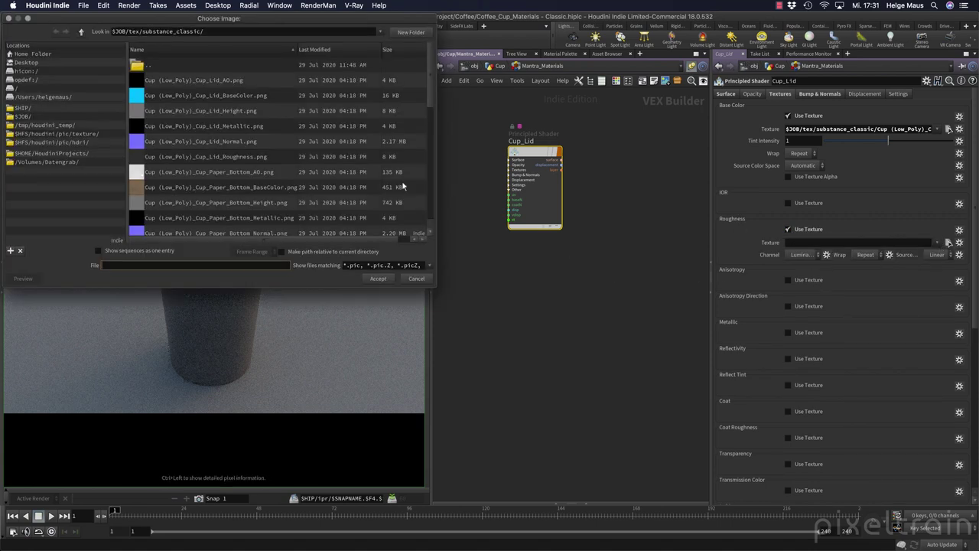
{"action": "left_click", "coordinate": [237, 156]}
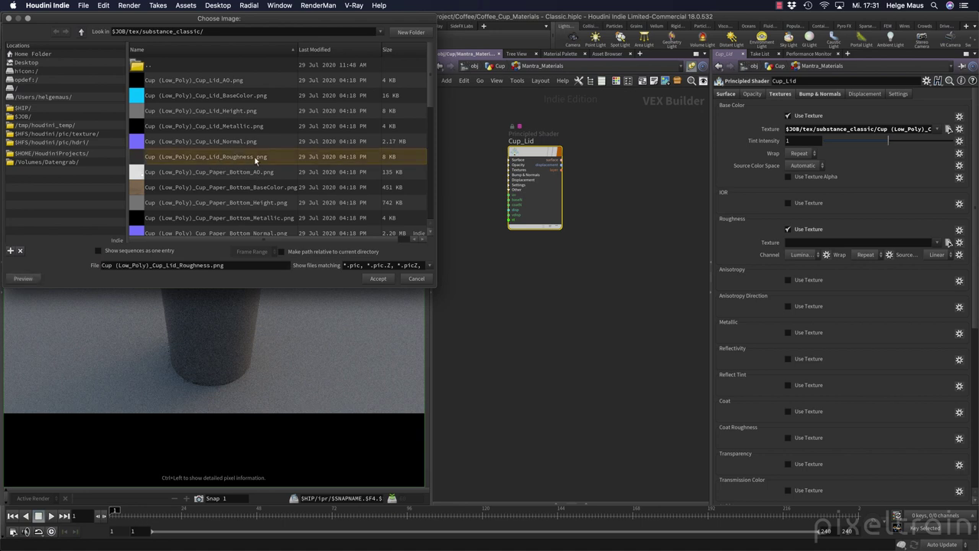
{"action": "left_click", "coordinate": [378, 278]}
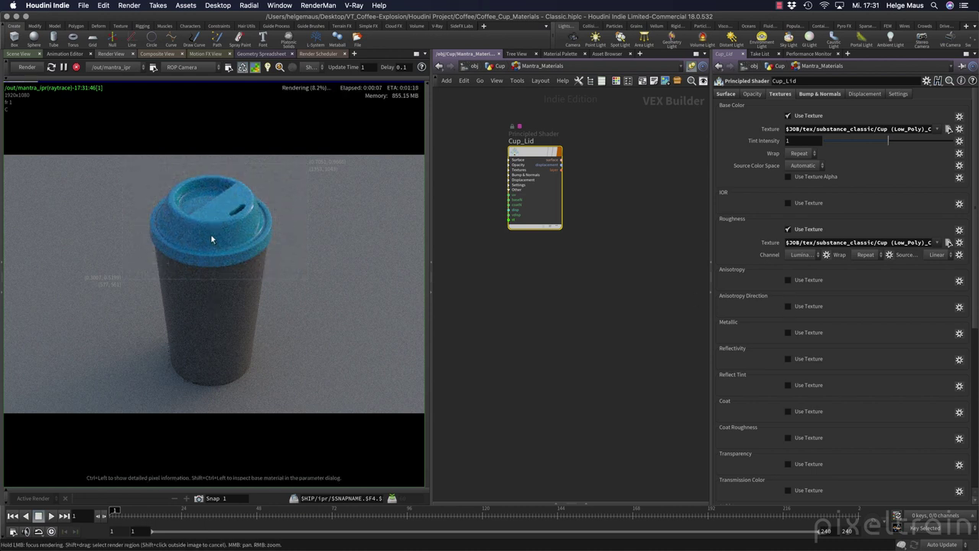
On the Surface tab, drag Cup_Lid's roughness and metallic up to near 1.
{"action": "left_click", "coordinate": [725, 93]}
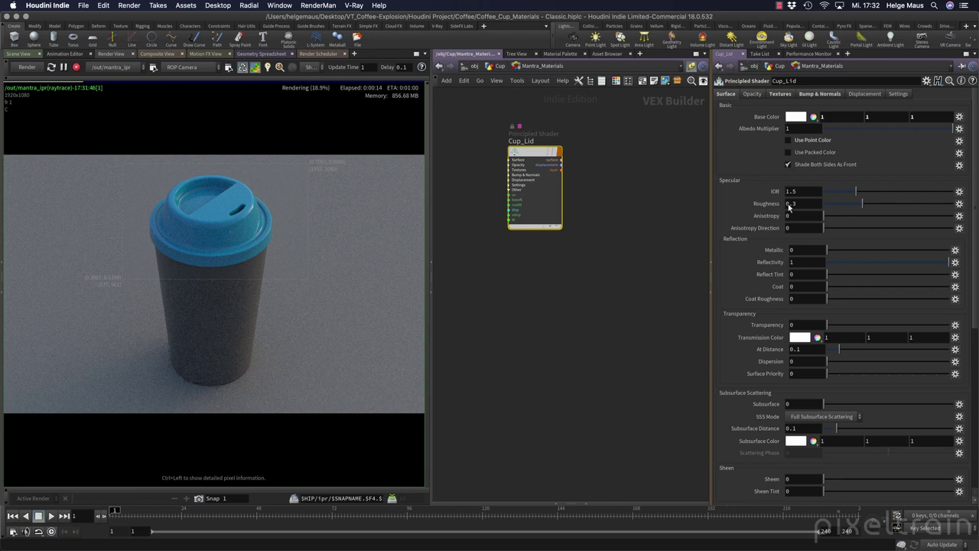
{"action": "left_click", "coordinate": [782, 95]}
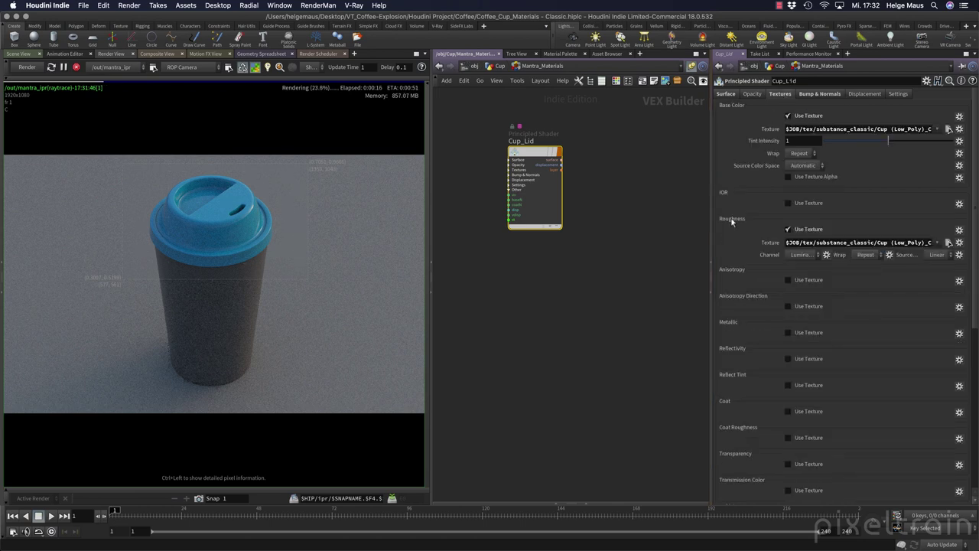
{"action": "left_click", "coordinate": [727, 95]}
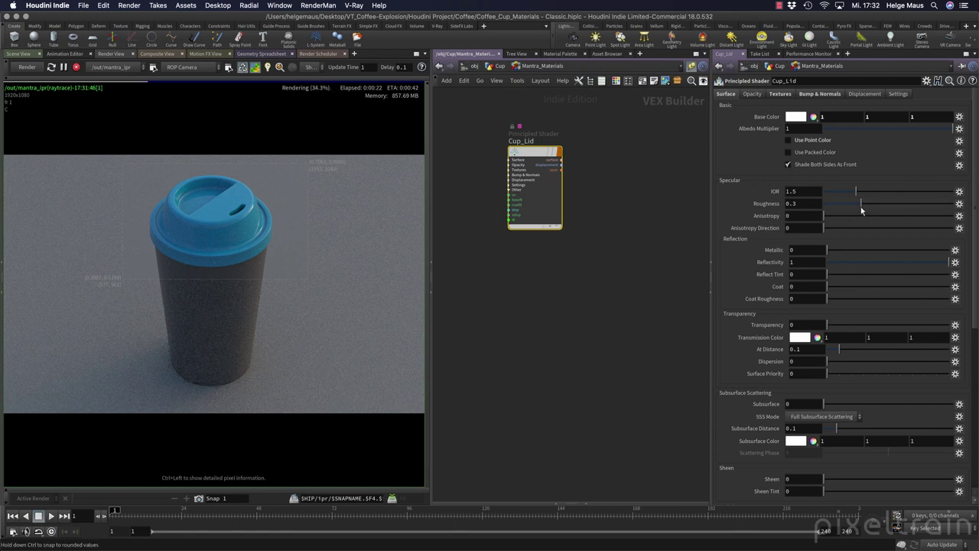
{"action": "left_click_drag", "start_coordinate": [863, 204], "coordinate": [800, 205]}
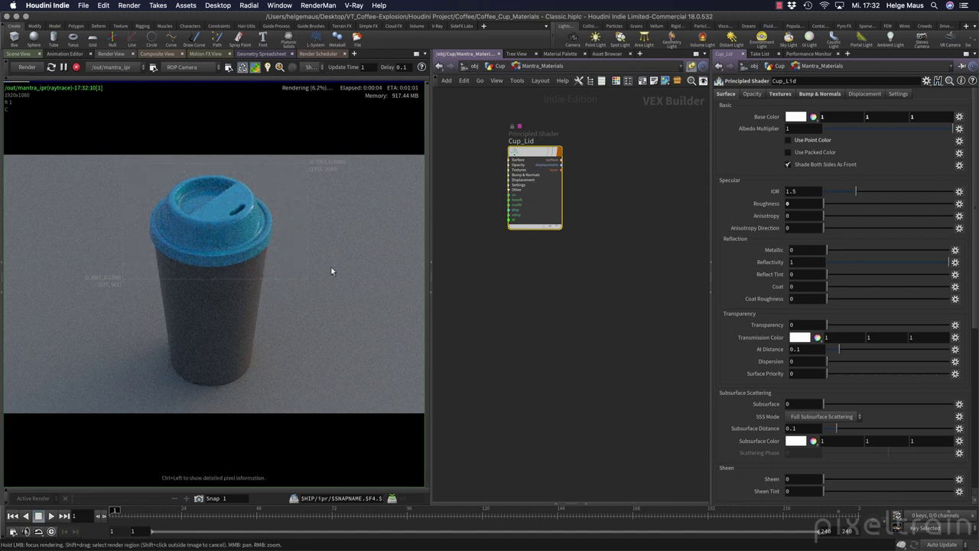
{"action": "left_click_drag", "start_coordinate": [827, 204], "coordinate": [958, 205]}
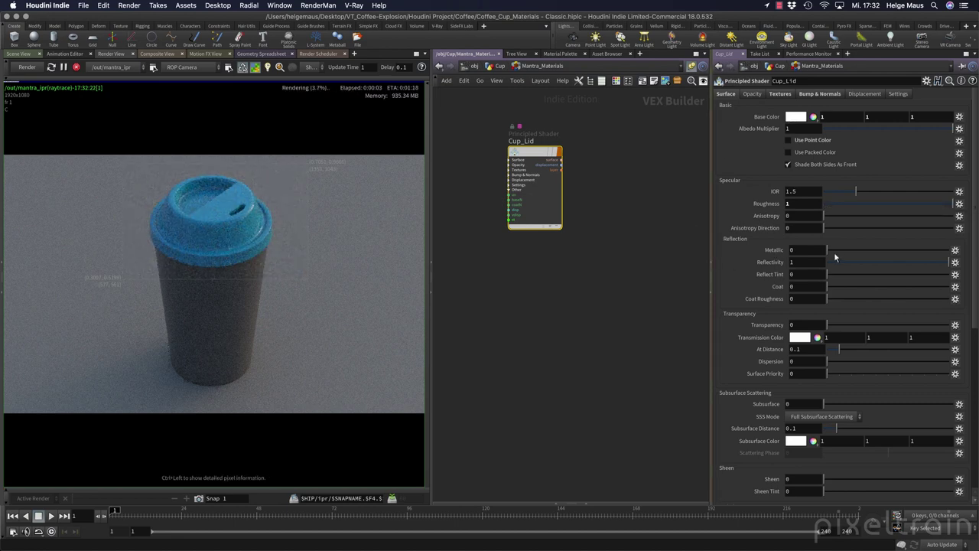
{"action": "left_click_drag", "start_coordinate": [834, 252], "coordinate": [954, 259]}
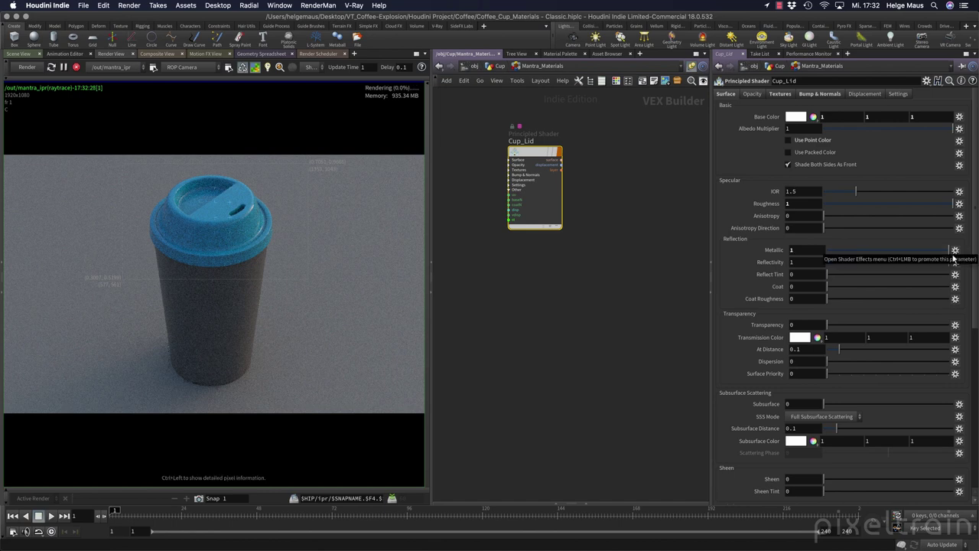
Enable Metallic Use Texture with Cup (Low_Poly)_Cup_Lid_Metallic.png.
{"action": "left_click", "coordinate": [779, 94]}
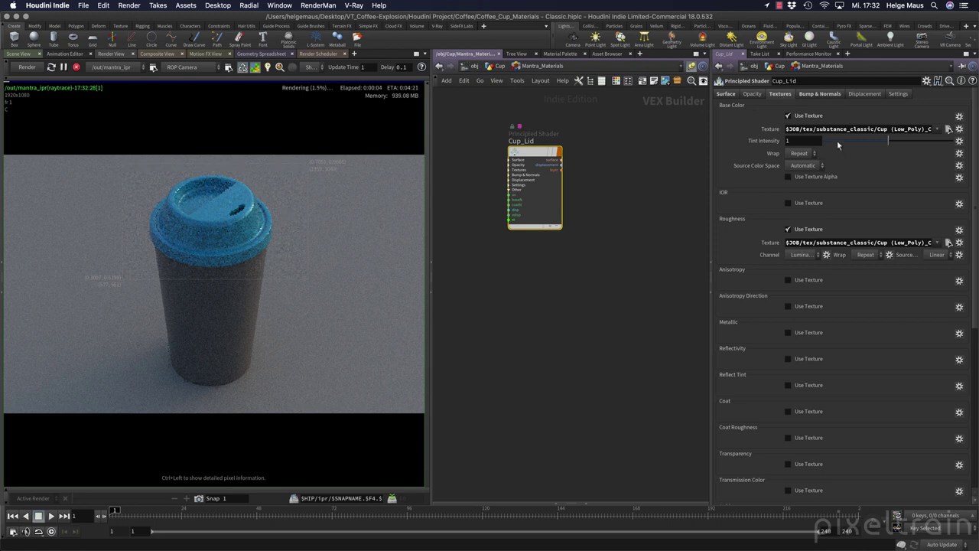
{"action": "left_click", "coordinate": [809, 332]}
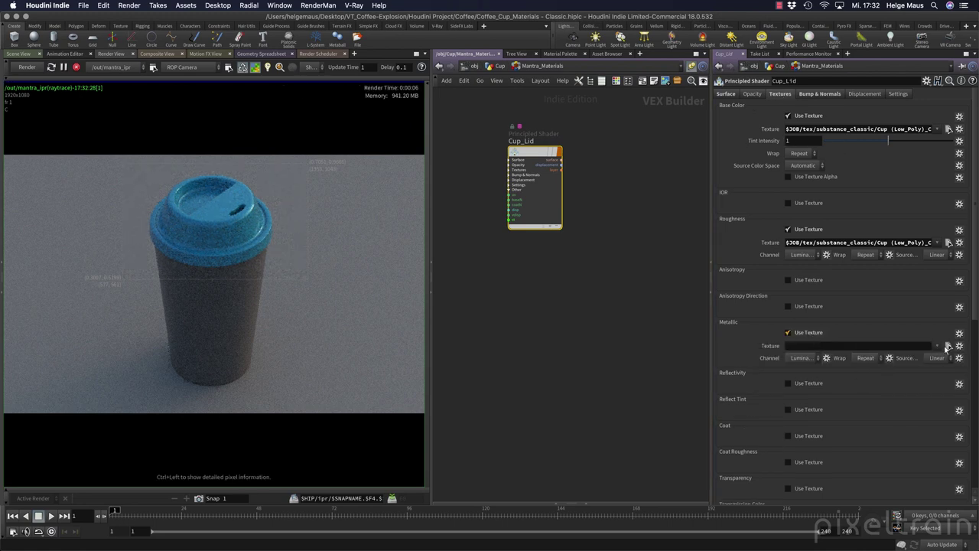
{"action": "left_click", "coordinate": [949, 346]}
{"action": "left_click", "coordinate": [242, 127]}
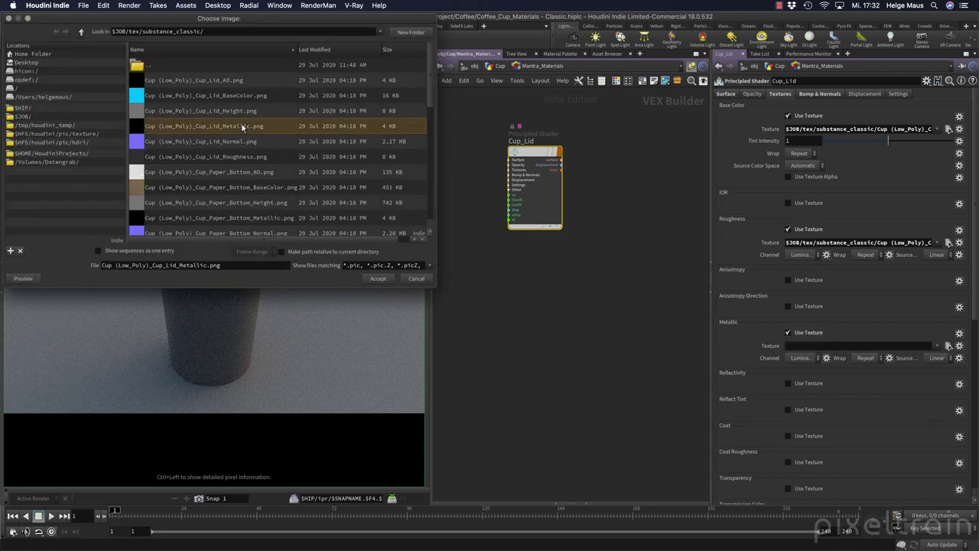
{"action": "left_click", "coordinate": [380, 280]}
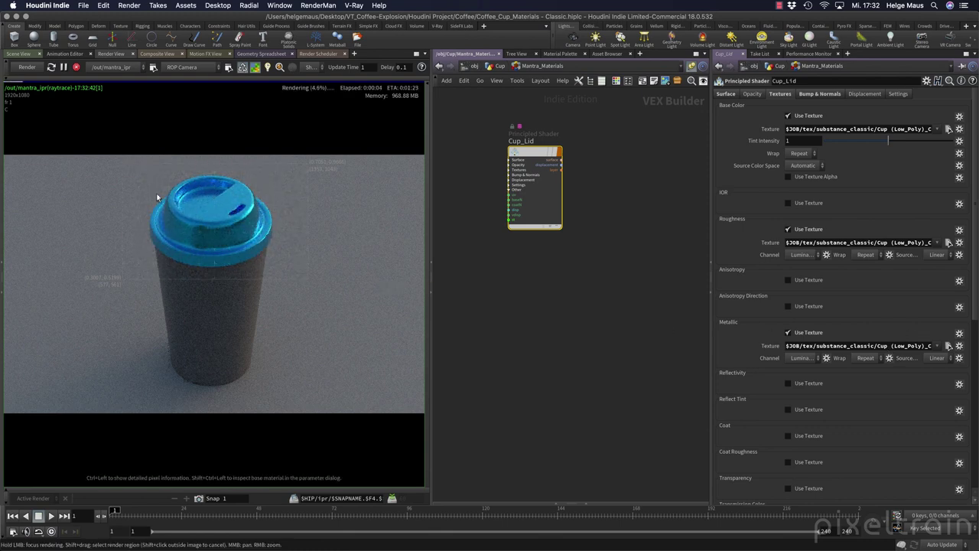
Stop the preview render and check the Surface and Textures tabs.
{"action": "left_click", "coordinate": [76, 66]}
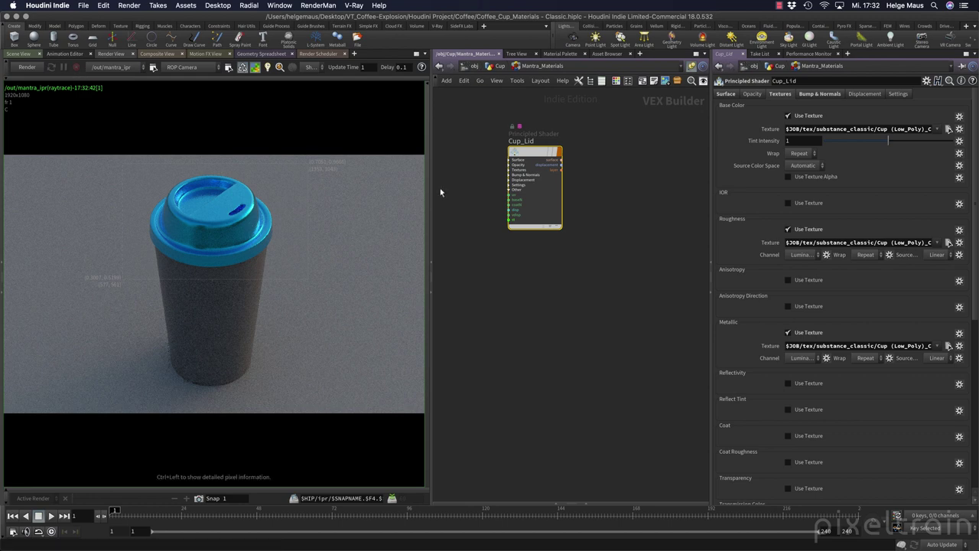
{"action": "left_click", "coordinate": [725, 94]}
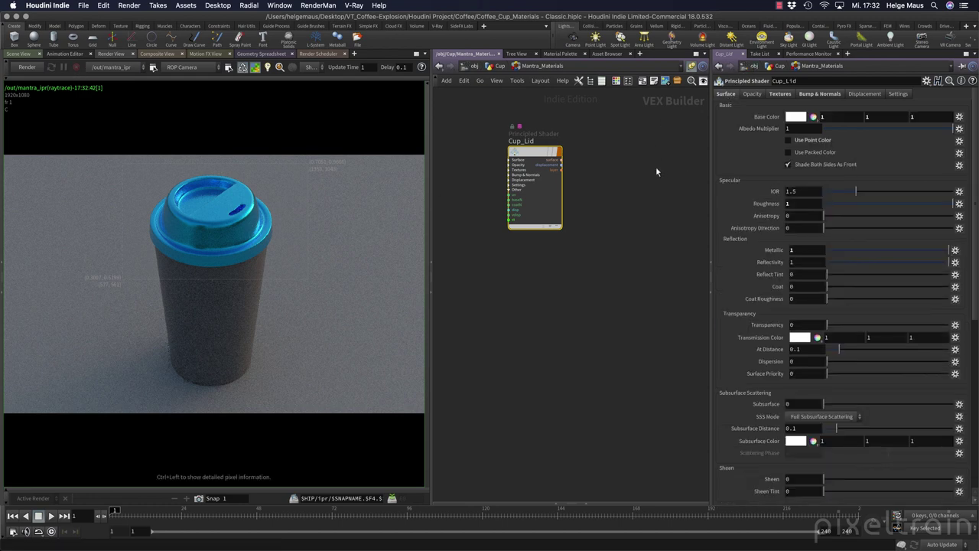
{"action": "left_click", "coordinate": [779, 94]}
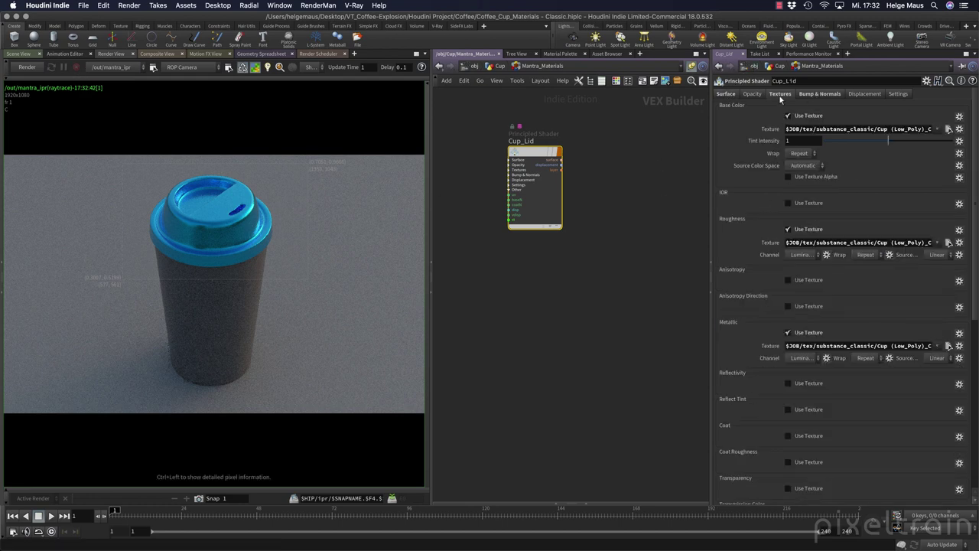
Re-render the preview from the Surface tab to check the textured lid, then stop it.
{"action": "left_click", "coordinate": [726, 95]}
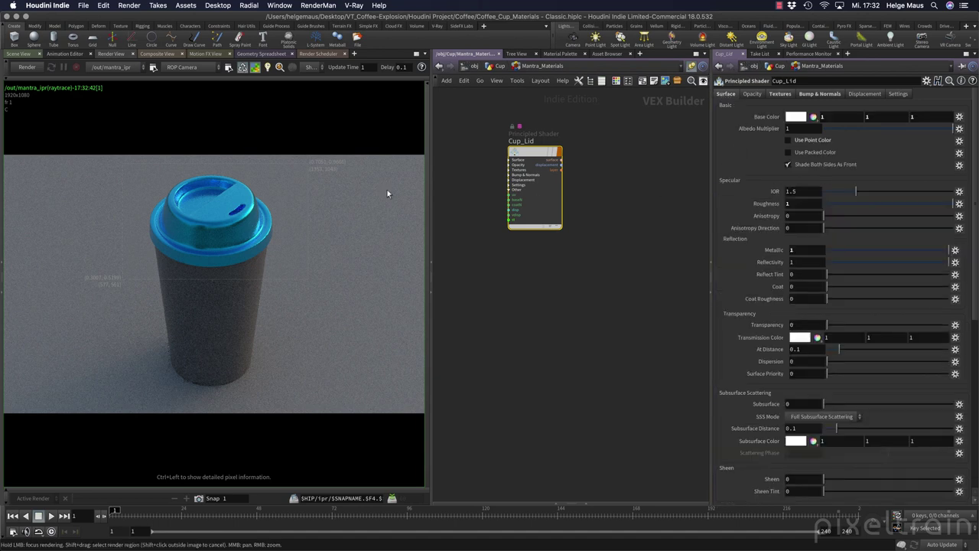
{"action": "left_click", "coordinate": [27, 67]}
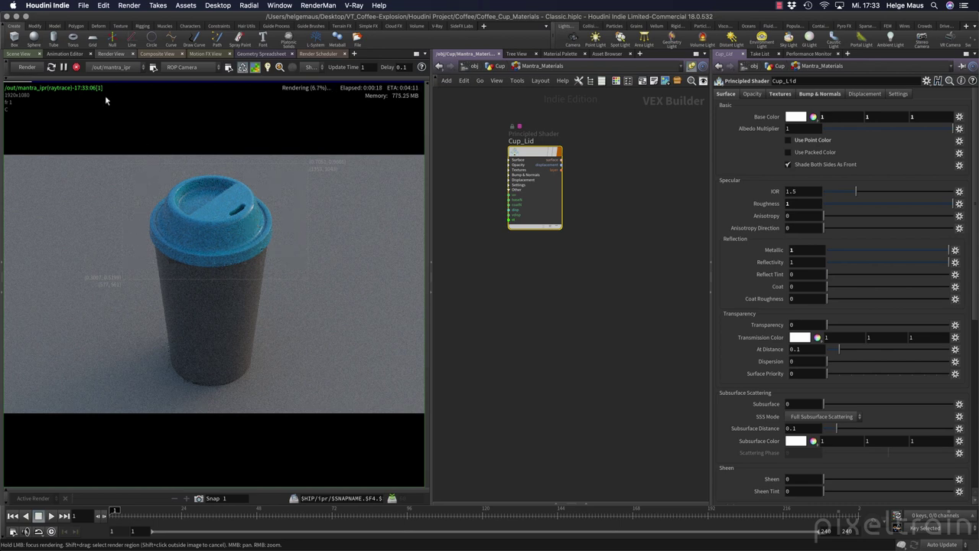
{"action": "left_click", "coordinate": [76, 66]}
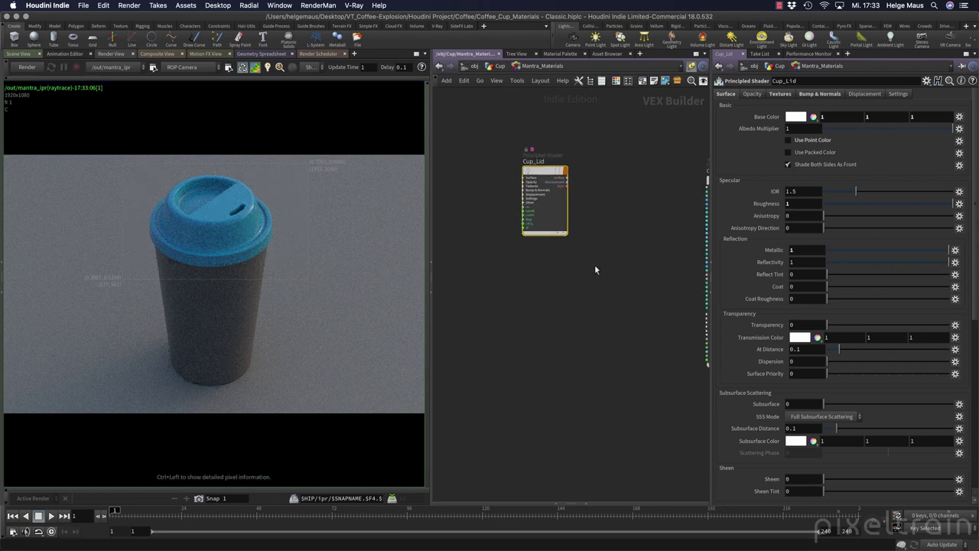
Pan the material network and select the Cup_Paper_Outside shader.
{"action": "middle_click_drag", "start_coordinate": [609, 290], "coordinate": [482, 293]}
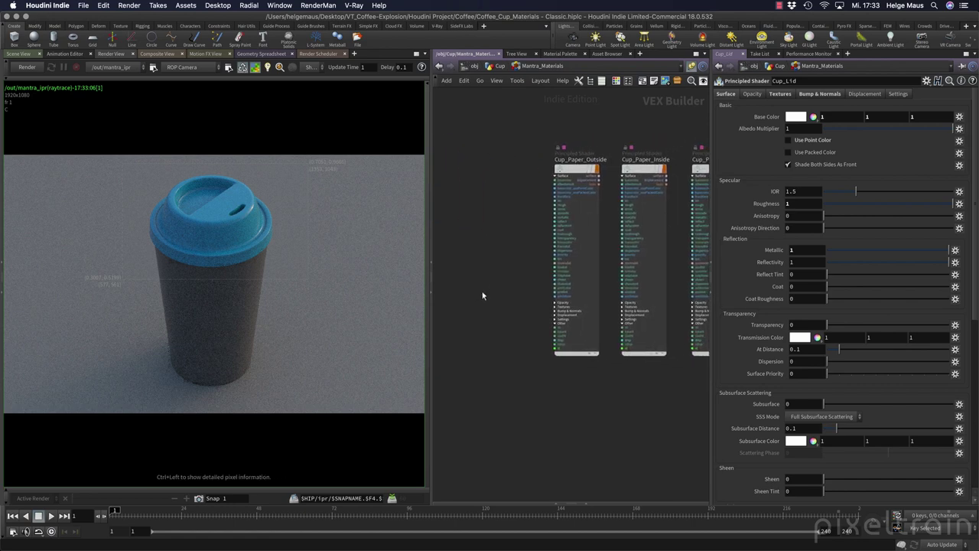
{"action": "left_click_drag", "start_coordinate": [566, 229], "coordinate": [483, 223]}
{"action": "middle_click_drag", "start_coordinate": [521, 197], "coordinate": [545, 202]}
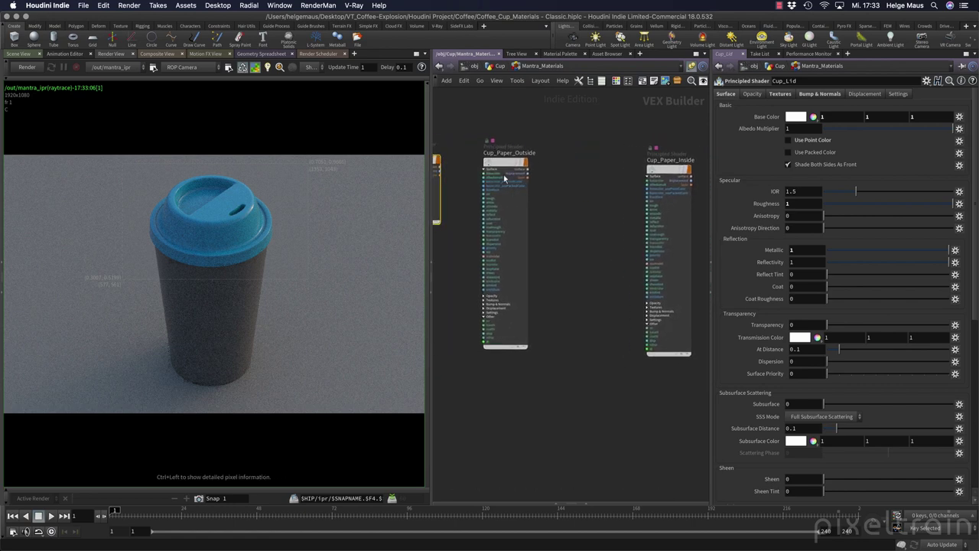
{"action": "left_click", "coordinate": [503, 166]}
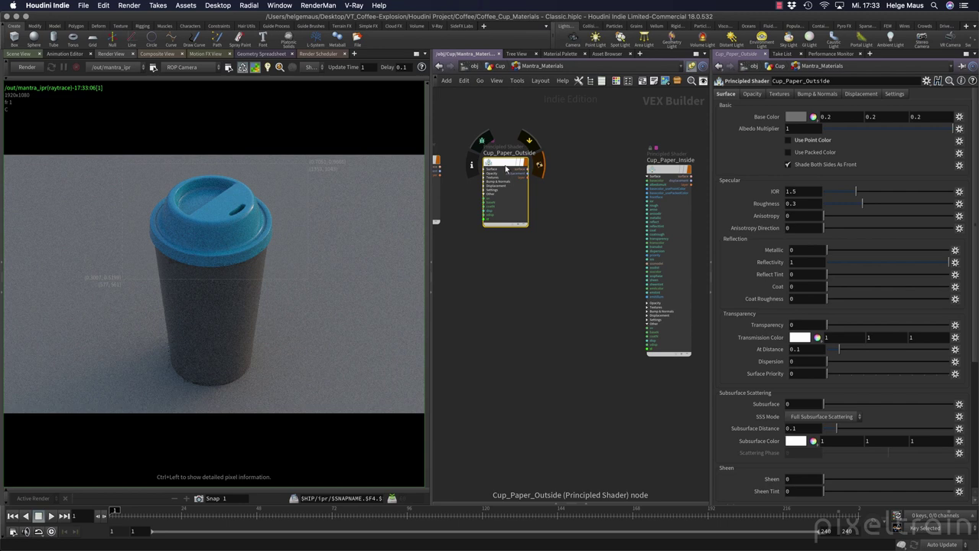
Set Cup_Paper_Outside's base colour to white (1, 1, 1).
{"action": "left_click", "coordinate": [825, 117]}
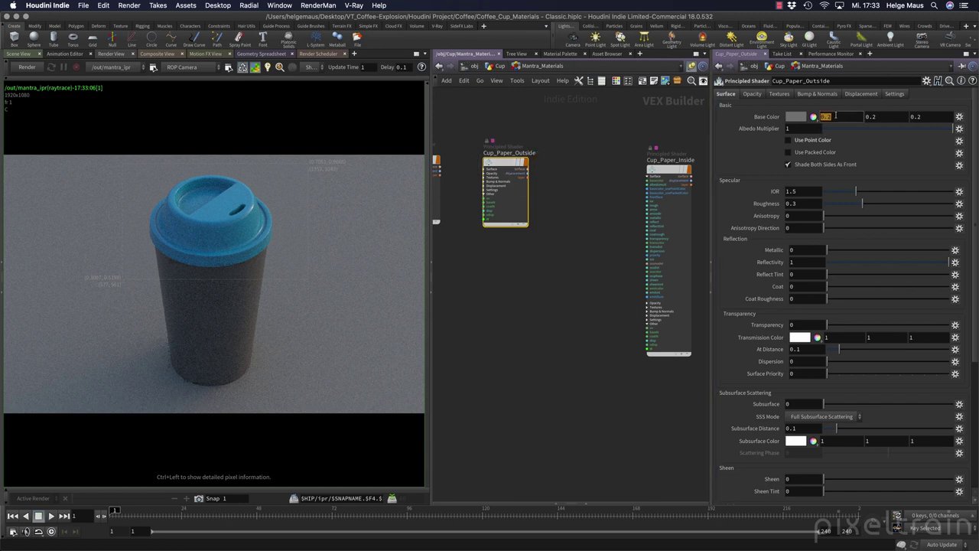
{"action": "type", "text": "1"}
{"action": "key", "text": "Tab"}
{"action": "type", "text": "1"}
{"action": "key", "text": "Tab"}
{"action": "type", "text": "1"}
{"action": "key", "text": "Tab"}
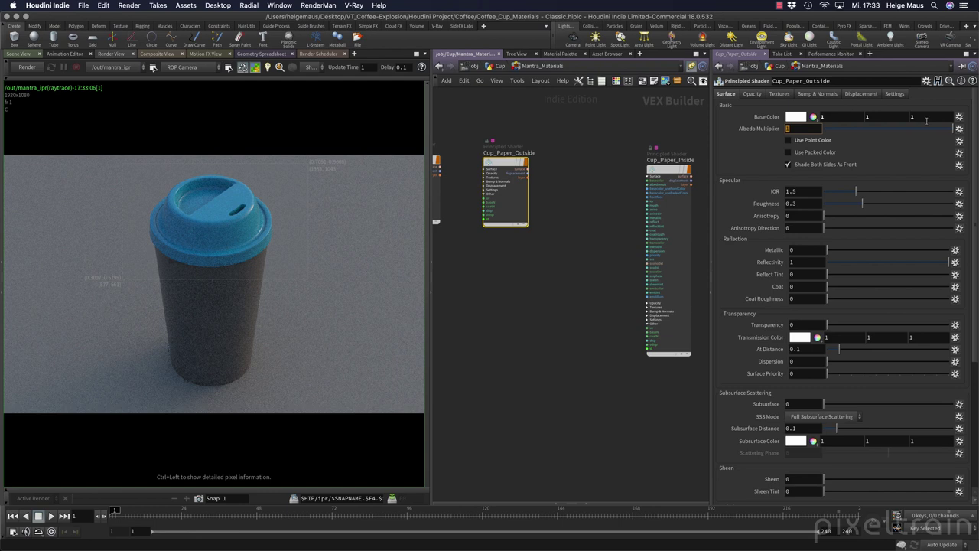
{"action": "key", "text": "Return"}
Set Roughness to 1 and Metallic to 1.
{"action": "left_click", "coordinate": [791, 204]}
{"action": "type", "text": "1"}
{"action": "key", "text": "Tab"}
{"action": "left_click", "coordinate": [806, 250]}
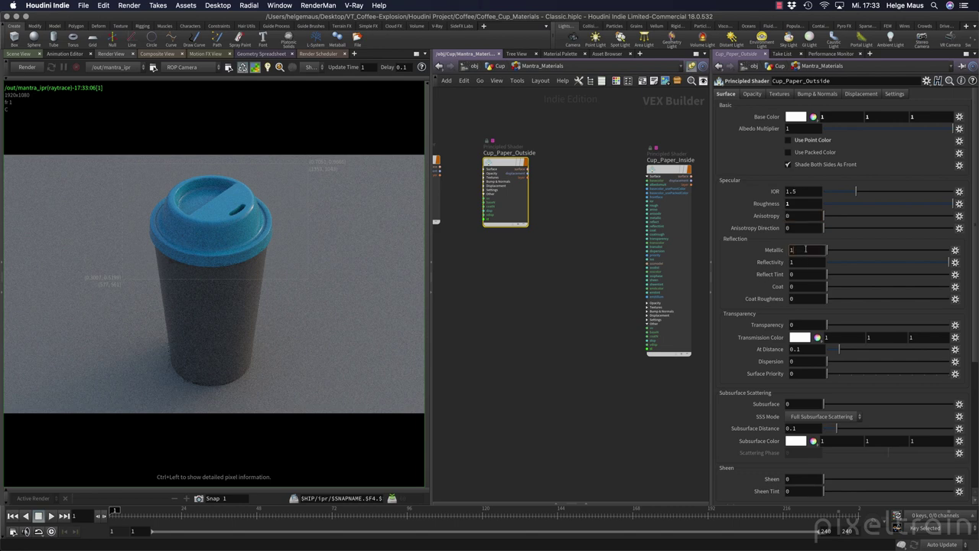
{"action": "type", "text": "1"}
{"action": "key", "text": "Tab"}
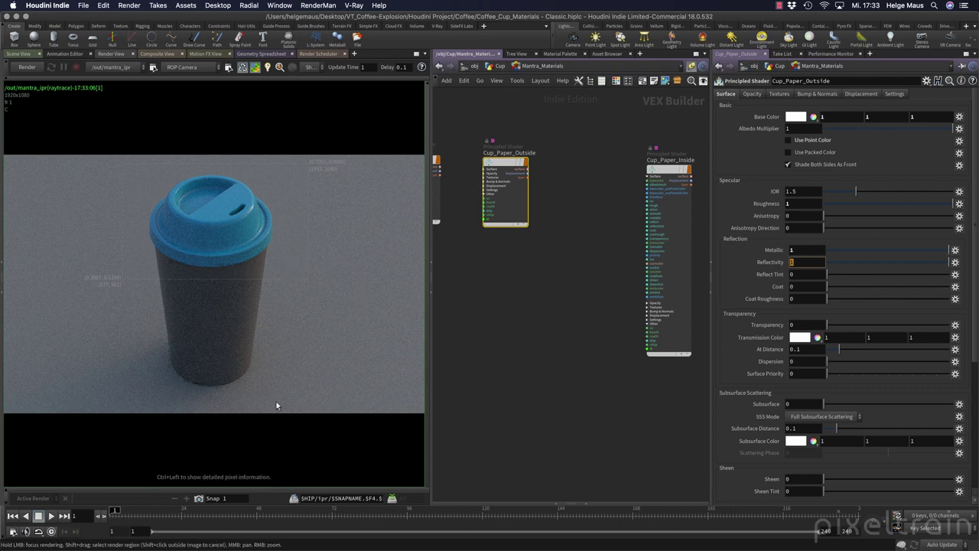
Limit the render to a region around the cup and enable bump mapping.
{"action": "left_click_drag", "start_coordinate": [279, 406], "coordinate": [139, 219], "text": "shift"}
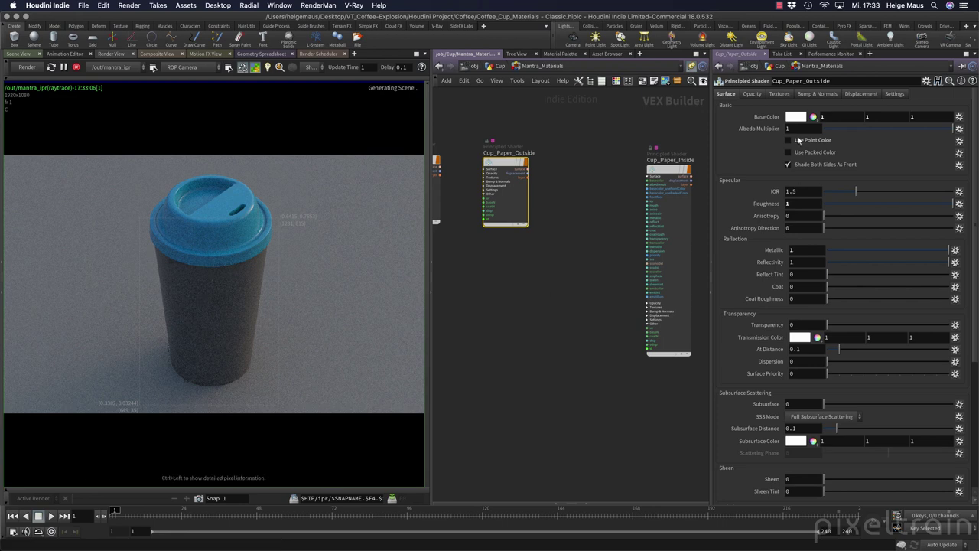
{"action": "left_click", "coordinate": [818, 94]}
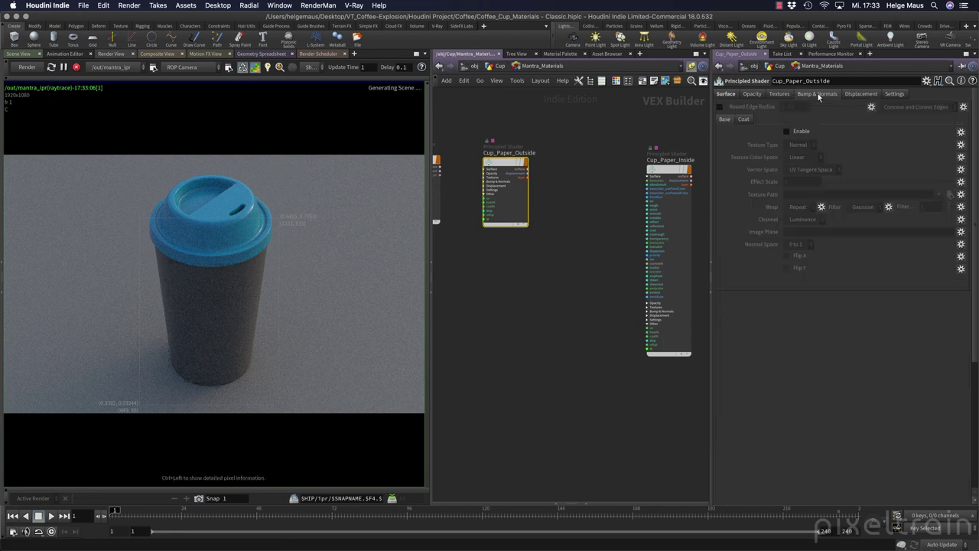
{"action": "left_click", "coordinate": [787, 131]}
Load Cup (Low_Poly)_Cup_Paper_Outside_Normal.png as the bump & normals texture.
{"action": "left_click", "coordinate": [951, 195]}
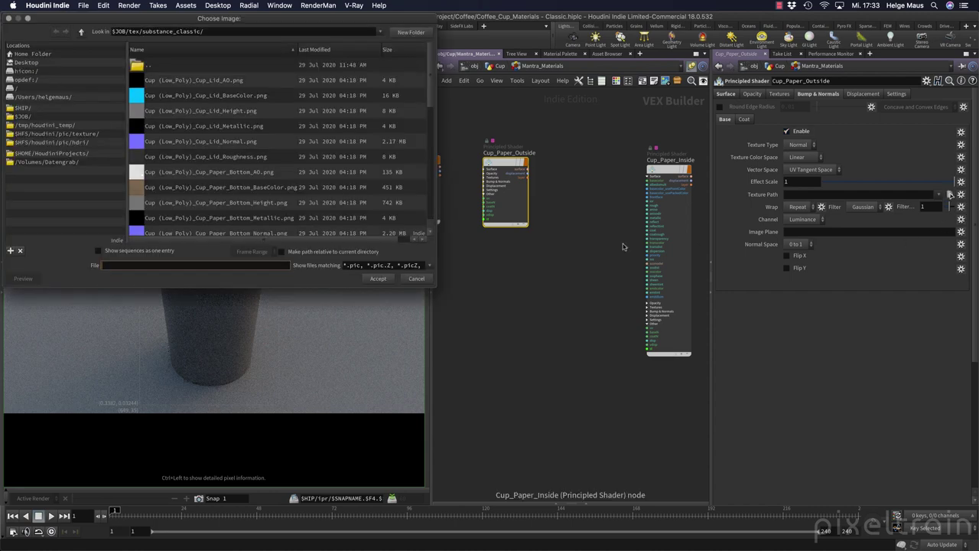
{"action": "scroll", "coordinate": [224, 177], "scroll_direction": "down", "scroll_amount": 2}
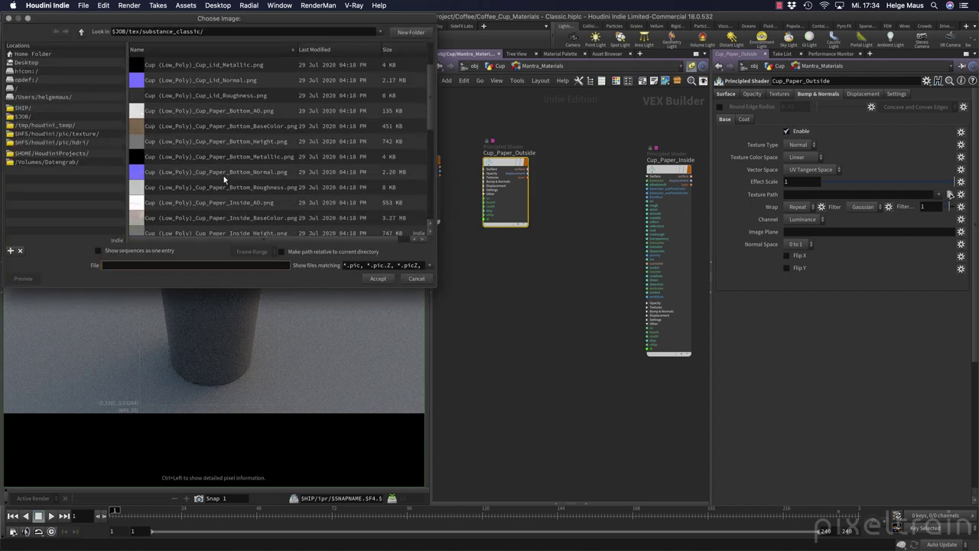
{"action": "scroll", "coordinate": [224, 178], "scroll_direction": "down", "scroll_amount": 4}
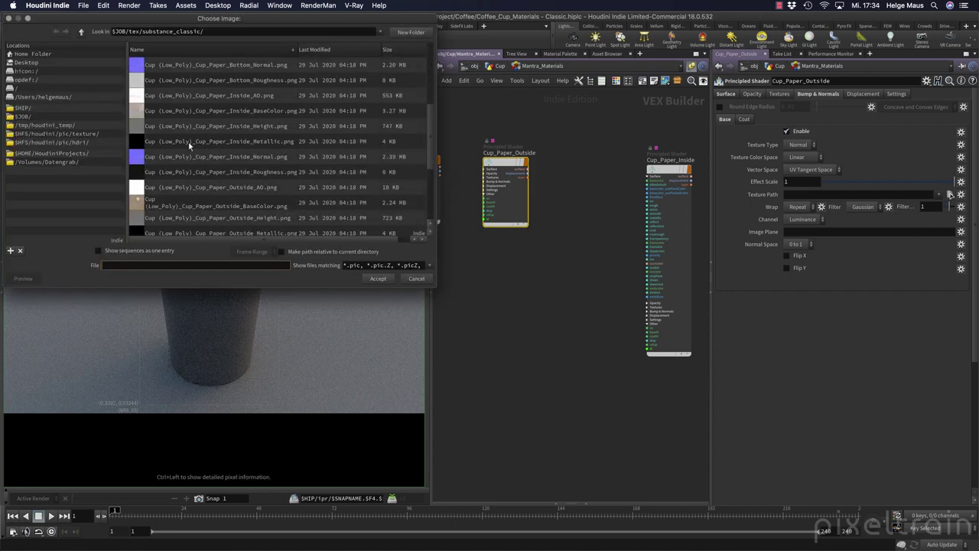
{"action": "scroll", "coordinate": [293, 188], "scroll_direction": "down", "scroll_amount": 2}
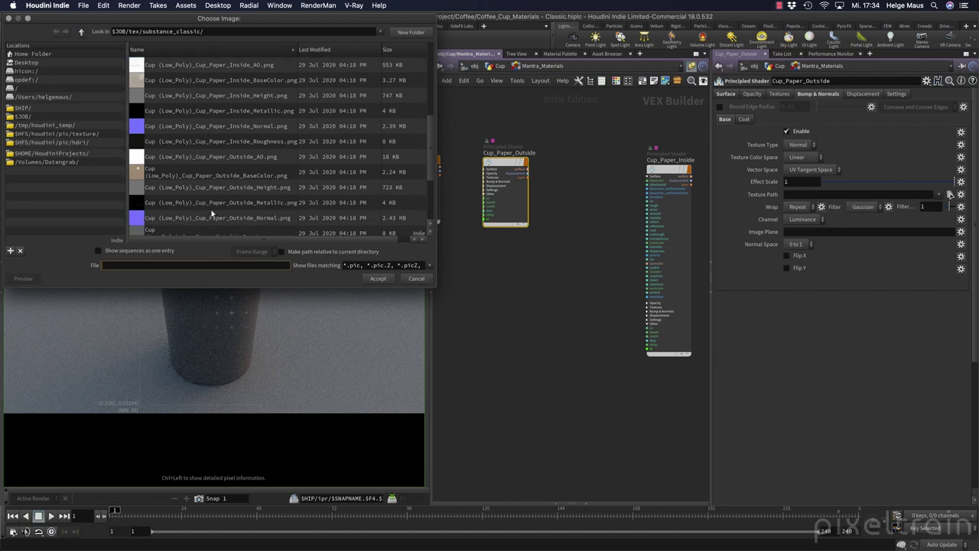
{"action": "scroll", "coordinate": [229, 214], "scroll_direction": "down", "scroll_amount": 1}
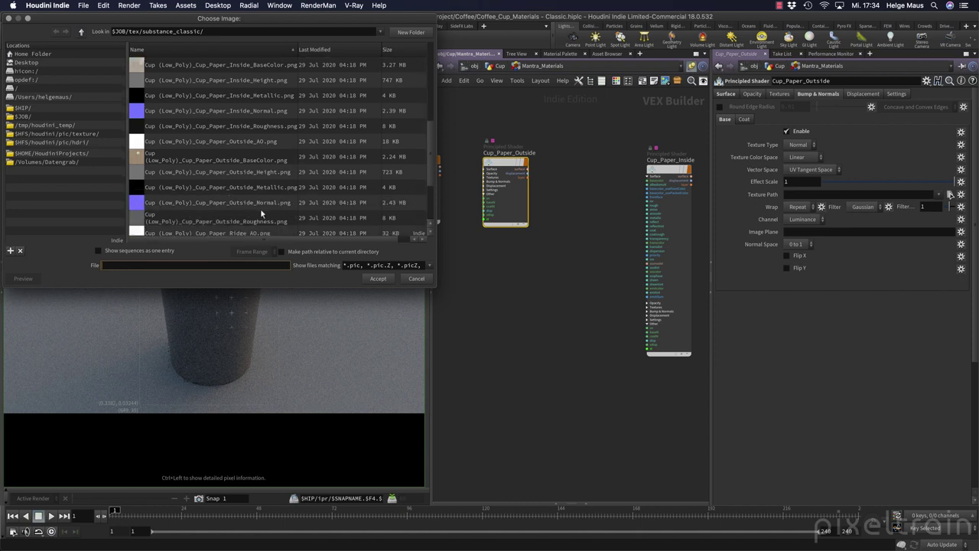
{"action": "left_click", "coordinate": [218, 204]}
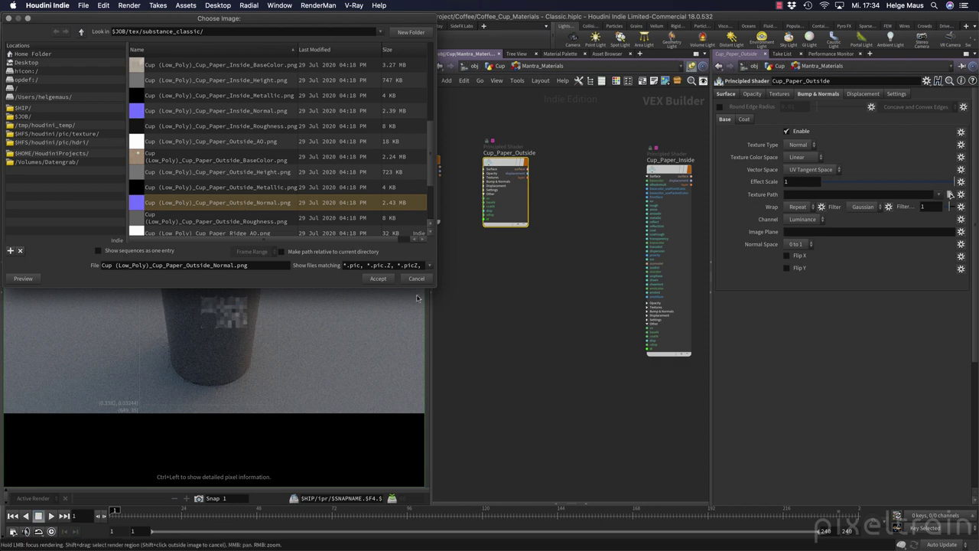
{"action": "left_click", "coordinate": [378, 279]}
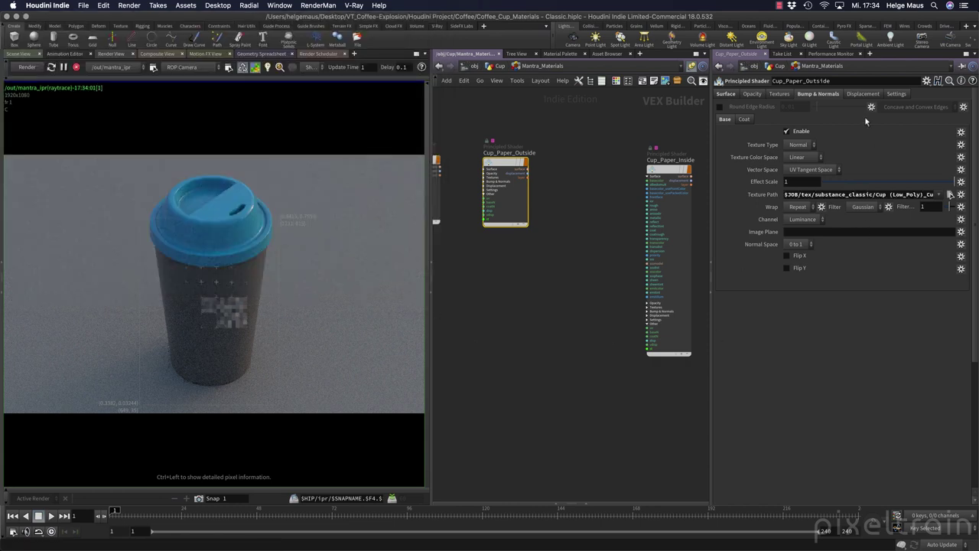
{"action": "left_click", "coordinate": [779, 93]}
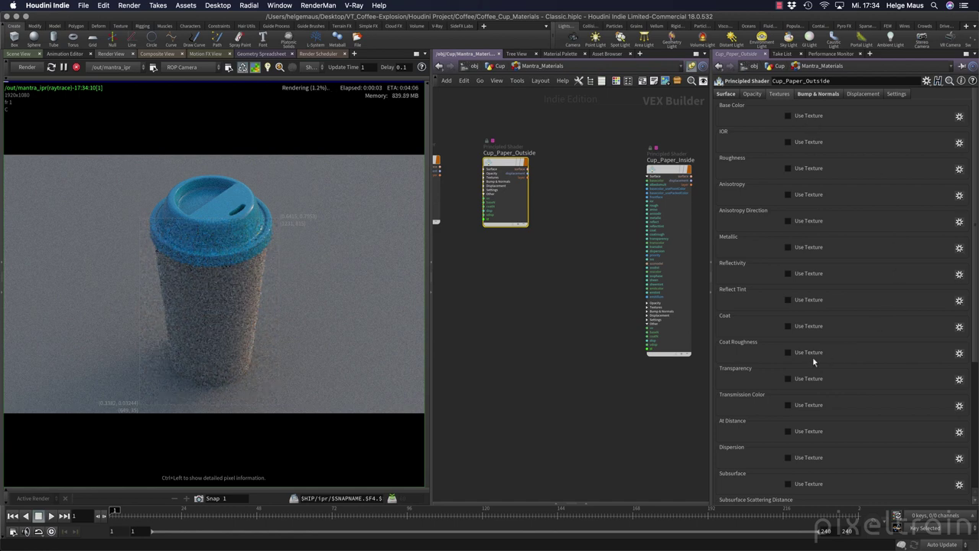
Enable a Metallic texture using Cup (Low_Poly)_Cup_Paper_Outside_Metallic.png.
{"action": "left_click", "coordinate": [801, 247]}
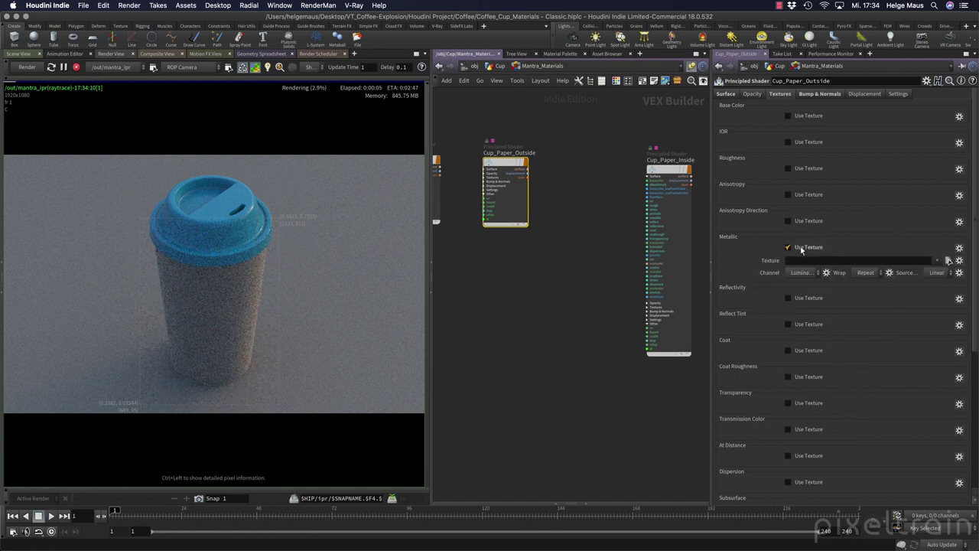
{"action": "left_click", "coordinate": [948, 260]}
{"action": "scroll", "coordinate": [261, 176], "scroll_direction": "down", "scroll_amount": 5}
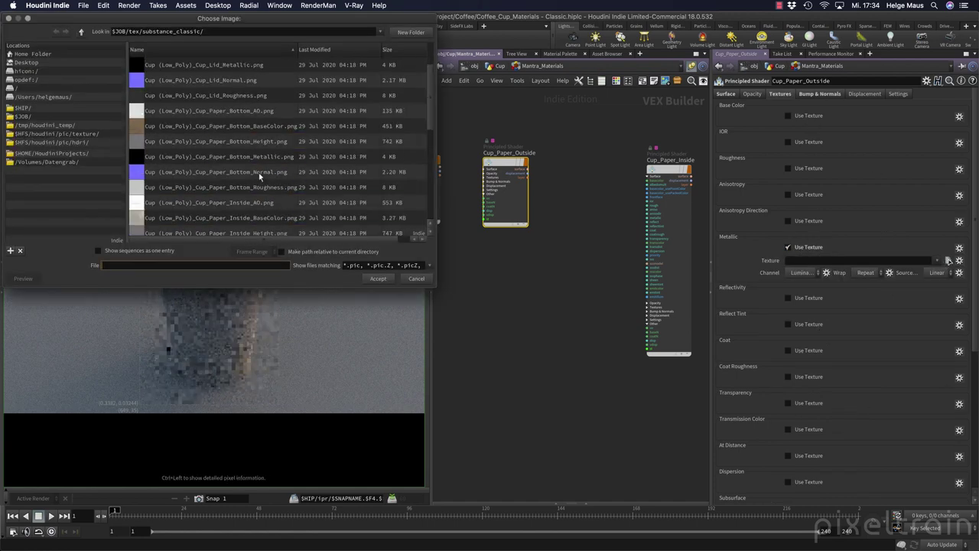
{"action": "left_click", "coordinate": [272, 172]}
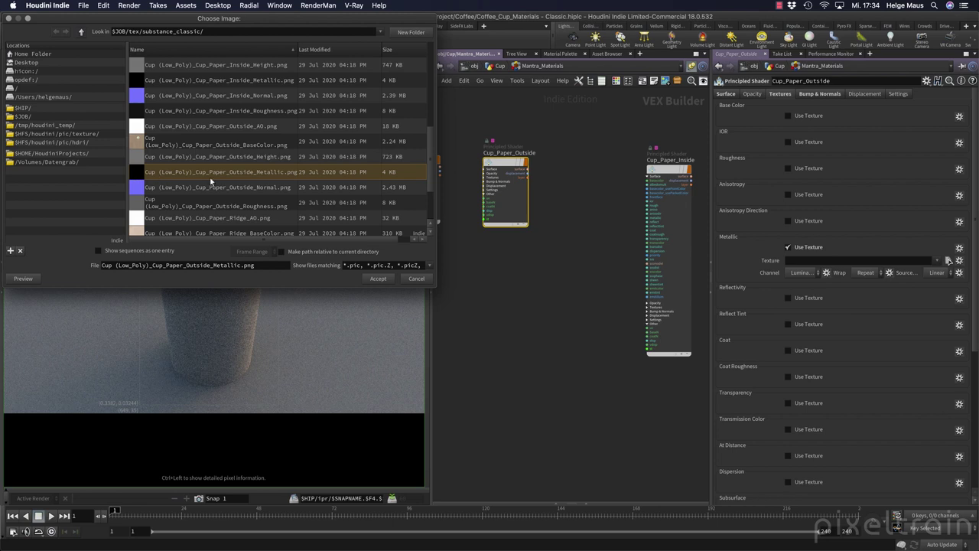
{"action": "left_click", "coordinate": [379, 279]}
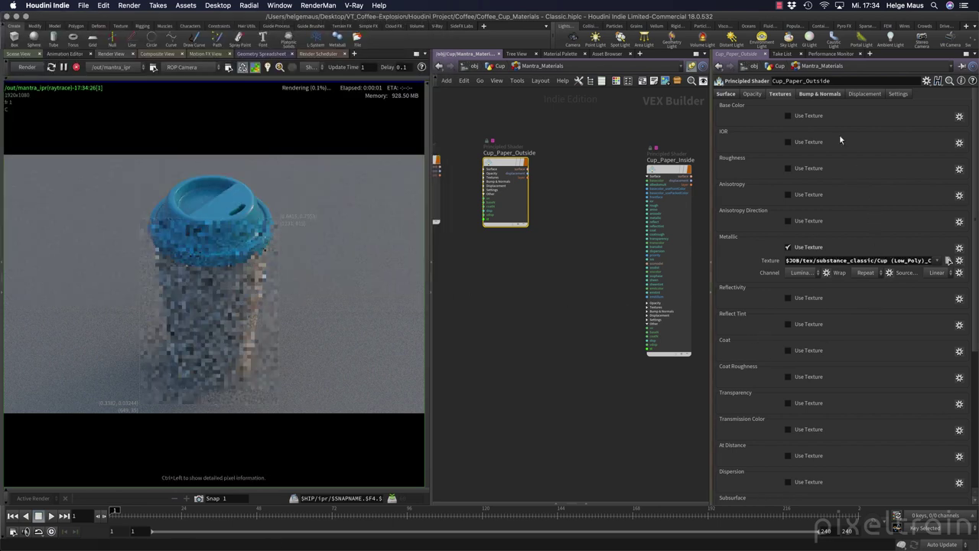
Enable a Roughness texture using Cup_Paper_Outside_Roughness.png.
{"action": "left_click", "coordinate": [802, 167]}
{"action": "left_click", "coordinate": [949, 182]}
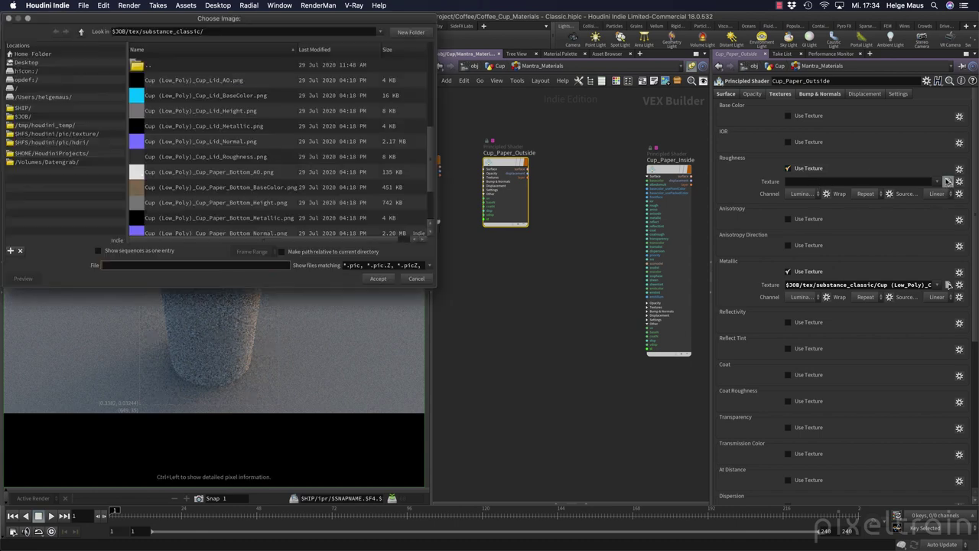
{"action": "scroll", "coordinate": [263, 174], "scroll_direction": "down", "scroll_amount": 3}
{"action": "scroll", "coordinate": [262, 175], "scroll_direction": "down", "scroll_amount": 6}
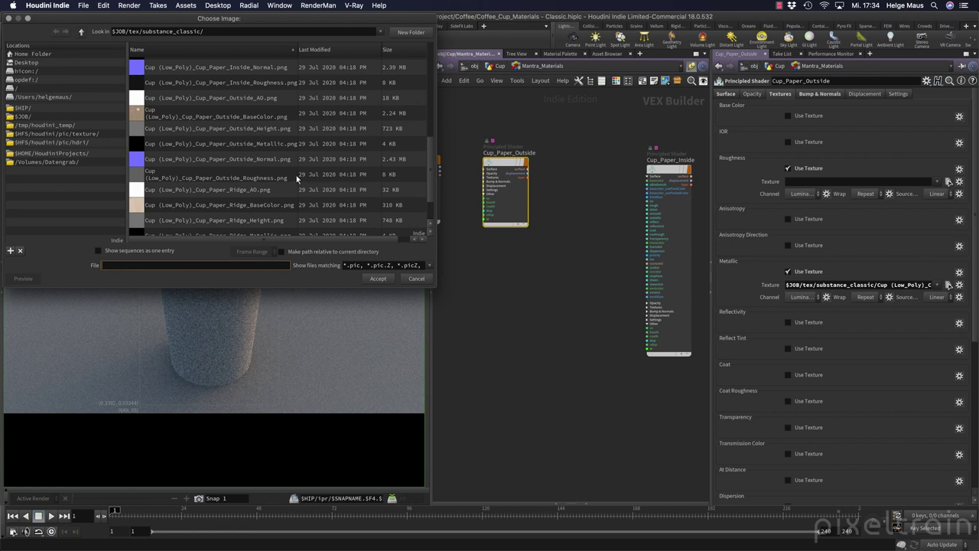
{"action": "left_click", "coordinate": [246, 177]}
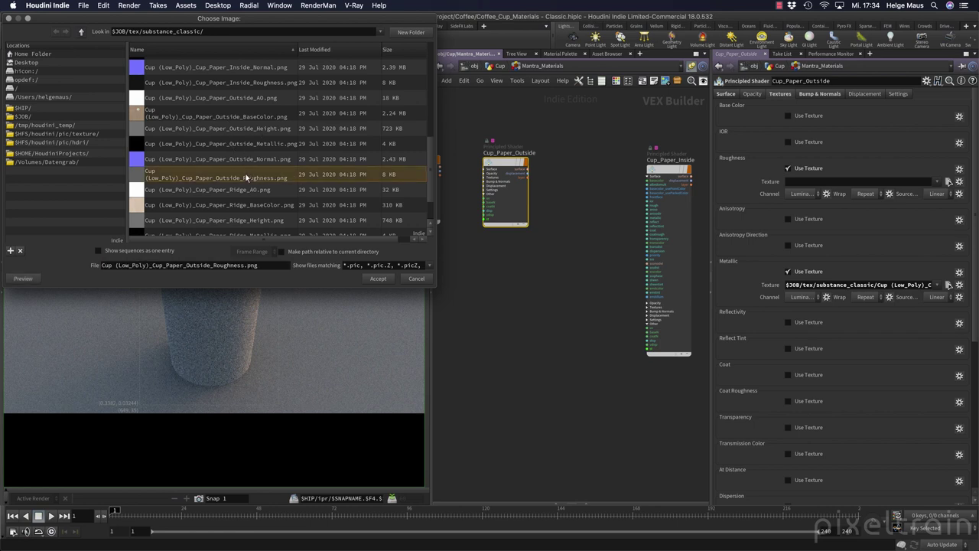
{"action": "left_click", "coordinate": [380, 278]}
{"action": "left_click", "coordinate": [727, 94]}
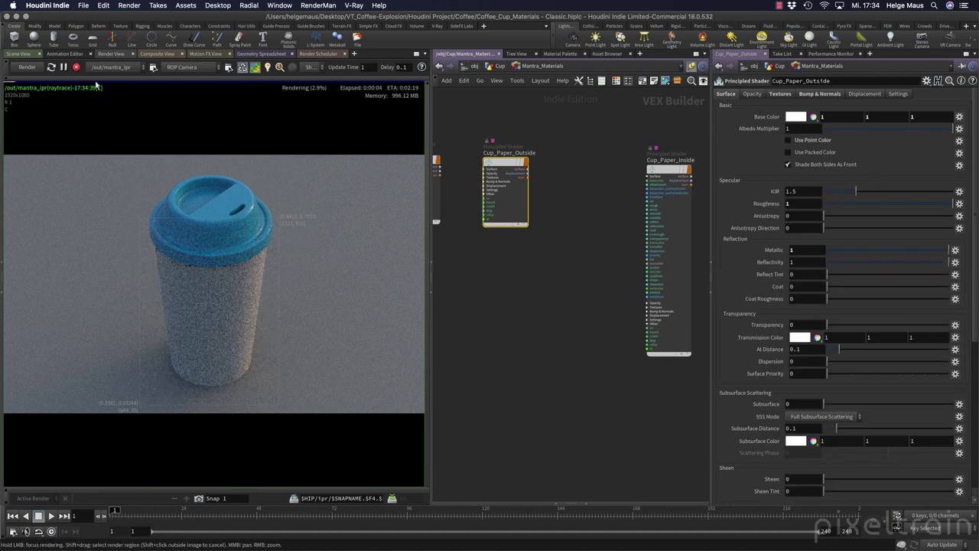
Stop the IPR and give Cup_Paper_Outside the Cup_Paper_Outside_BaseColor.png base colour texture.
{"action": "left_click", "coordinate": [76, 67]}
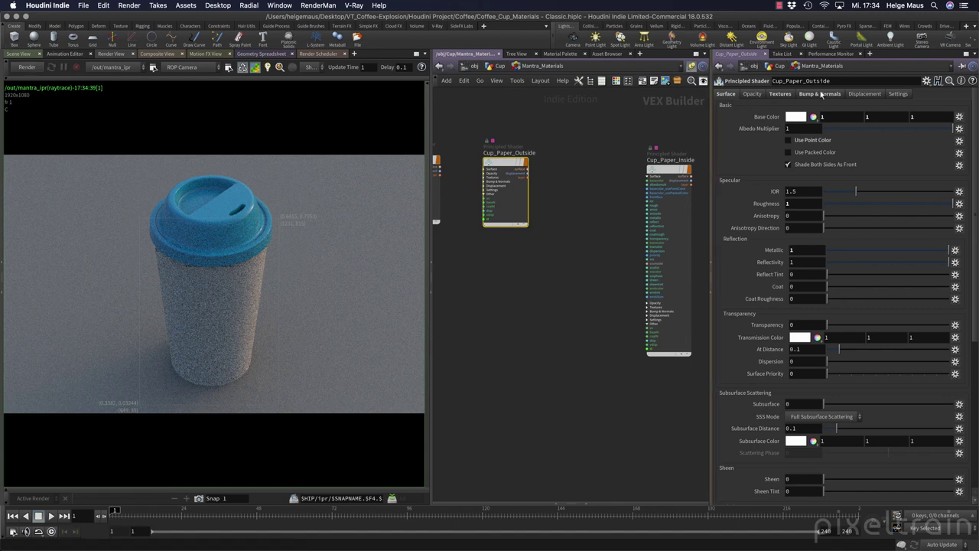
{"action": "left_click", "coordinate": [781, 94]}
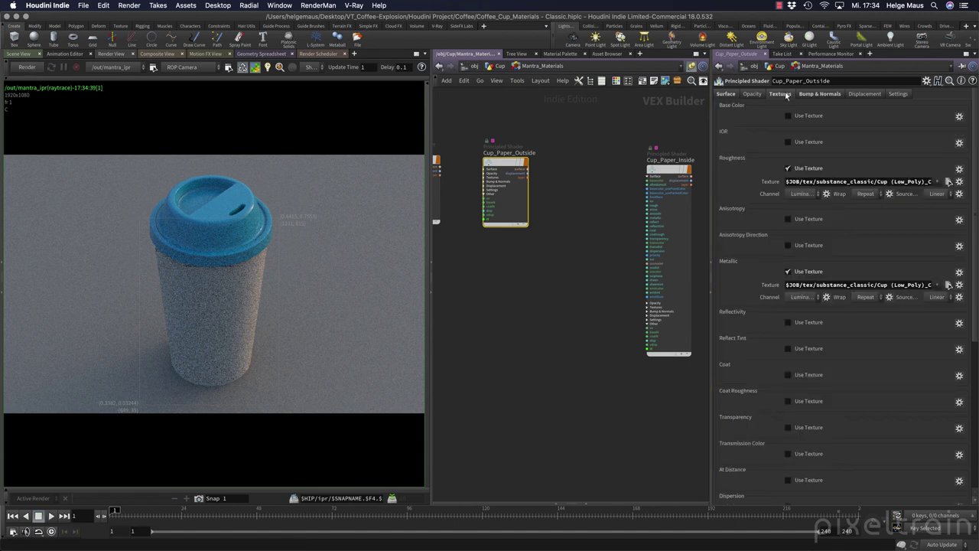
{"action": "left_click", "coordinate": [802, 118]}
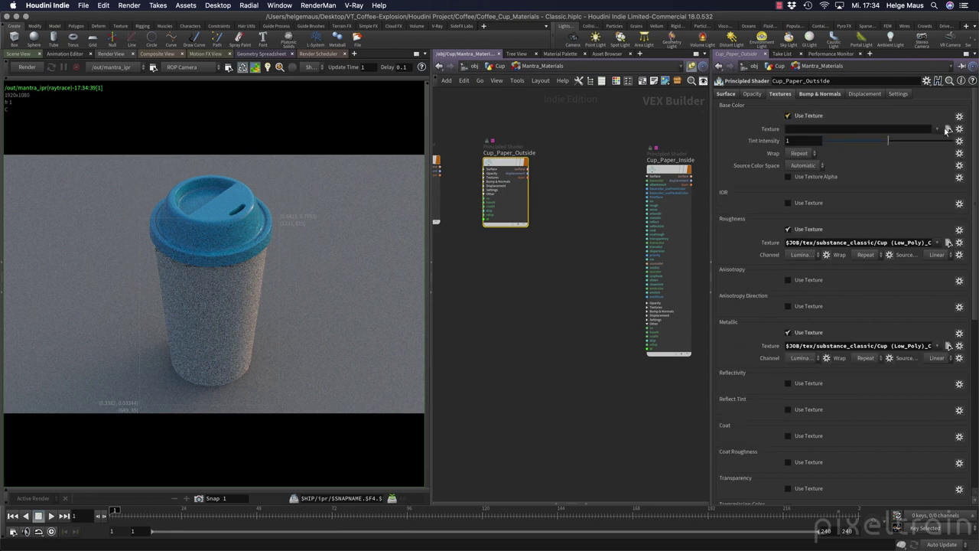
{"action": "left_click", "coordinate": [948, 129]}
{"action": "scroll", "coordinate": [228, 143], "scroll_direction": "down", "scroll_amount": 5}
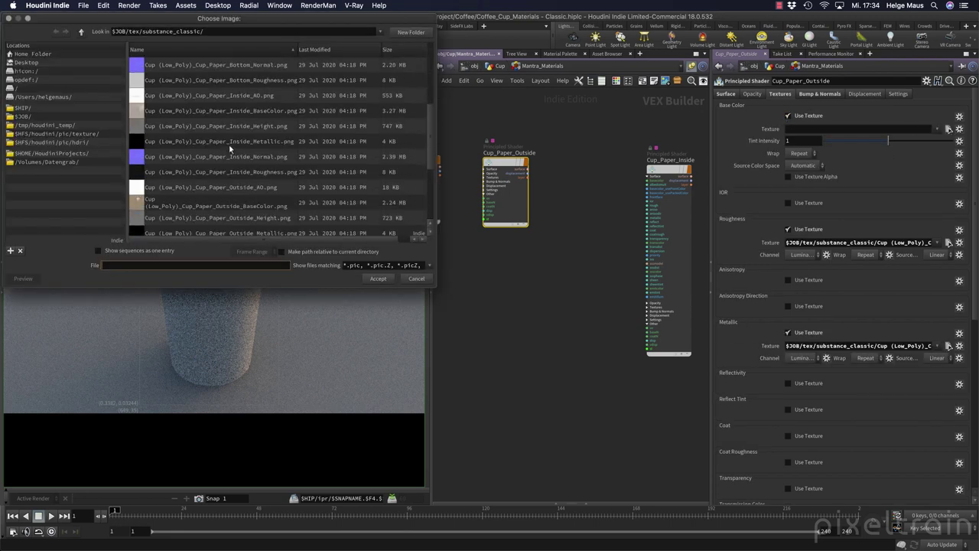
{"action": "left_click", "coordinate": [256, 161]}
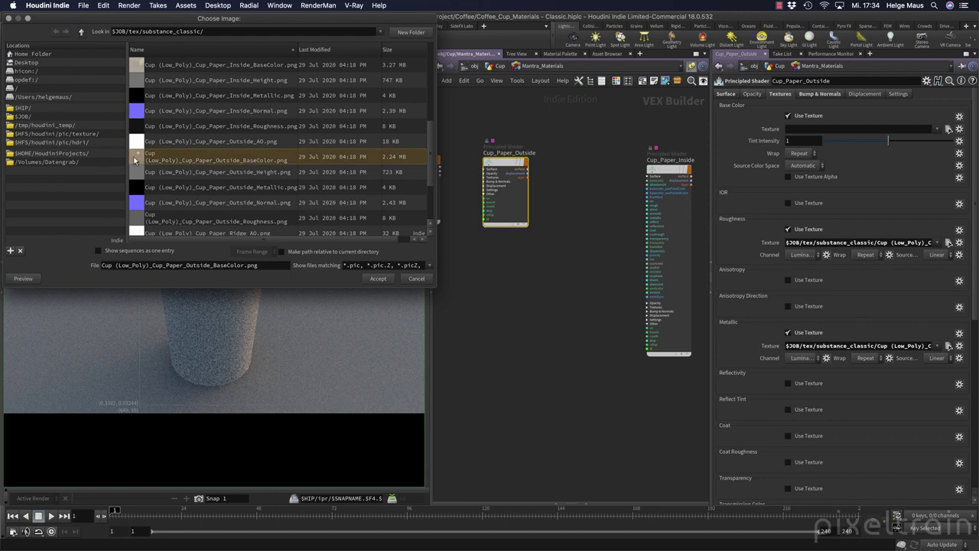
{"action": "left_click", "coordinate": [386, 280]}
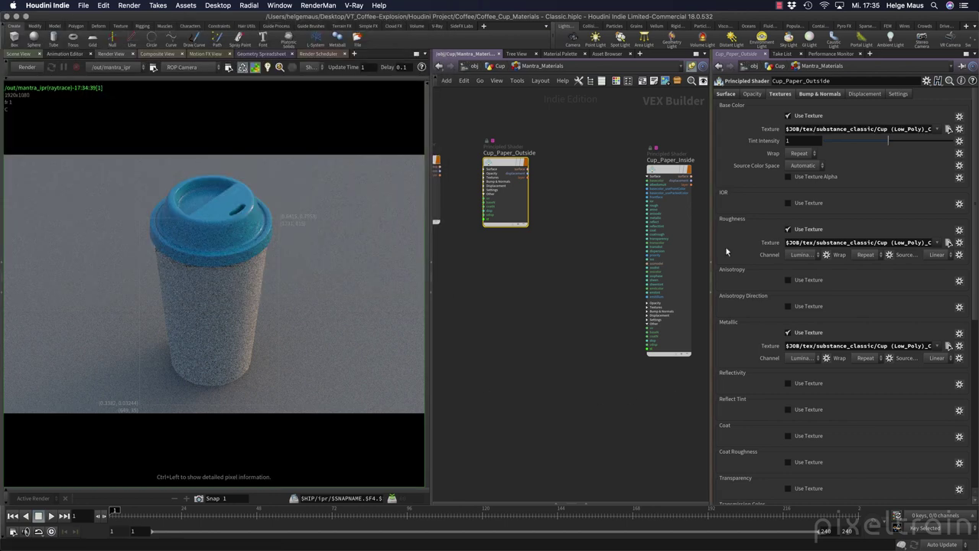
{"action": "left_click", "coordinate": [725, 94]}
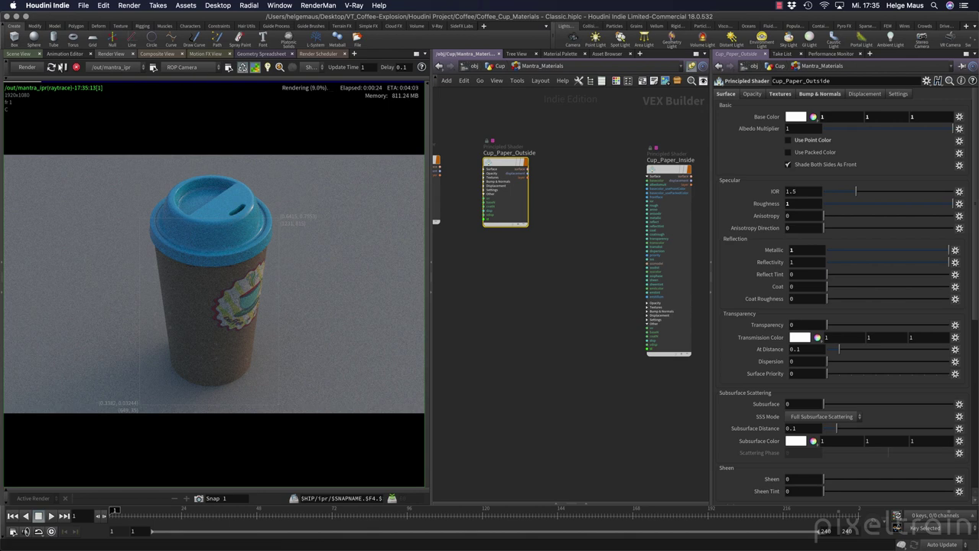
Stop the interactive render, stopping it again after it restarts.
{"action": "left_click", "coordinate": [76, 67]}
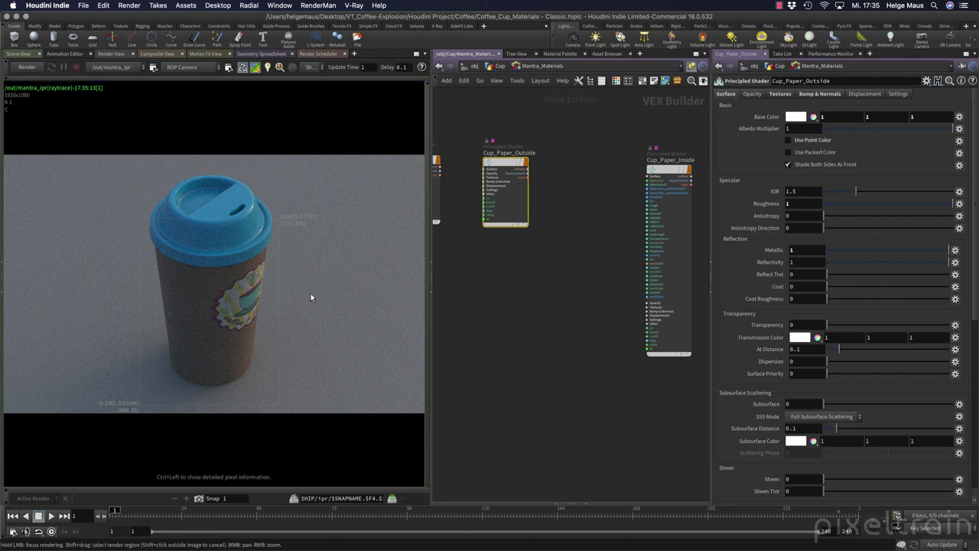
{"action": "scroll", "coordinate": [332, 280], "scroll_direction": "down", "scroll_amount": 2}
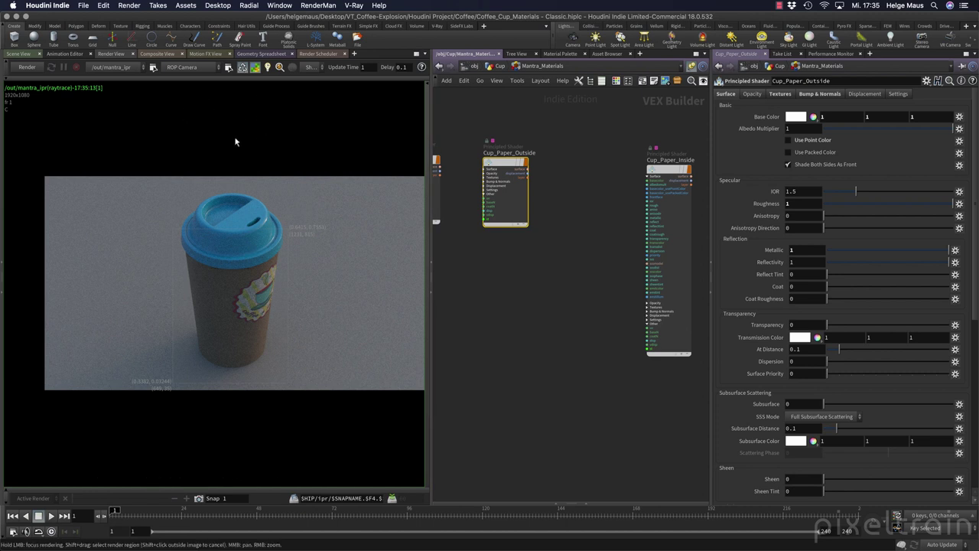
{"action": "scroll", "coordinate": [206, 124], "scroll_direction": "down", "scroll_amount": 2}
{"action": "scroll", "coordinate": [206, 126], "scroll_direction": "up", "scroll_amount": 2}
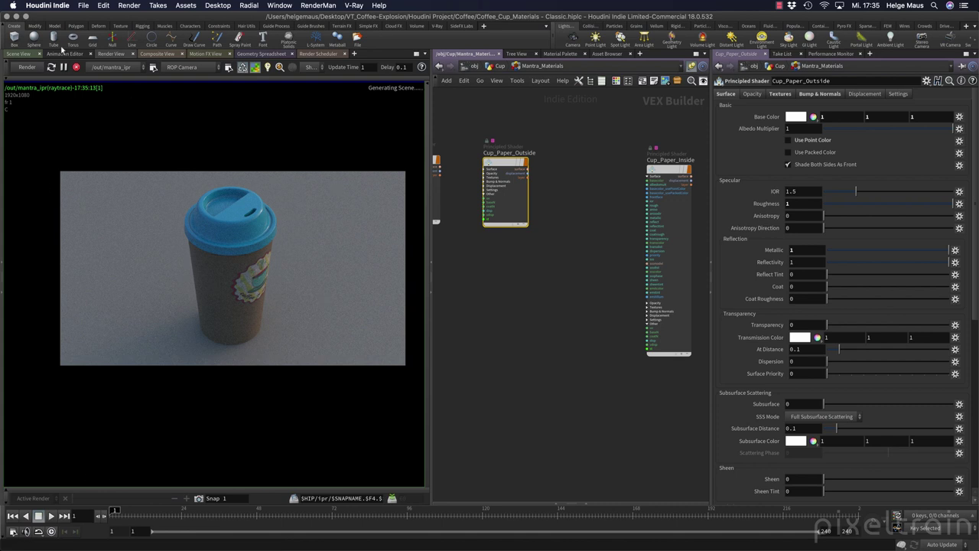
{"action": "left_click", "coordinate": [75, 68]}
Inspect the Cup_Paper_Inside, Bottom and Ridge shaders, save, and return to the Cup network.
{"action": "middle_click_drag", "start_coordinate": [595, 192], "coordinate": [463, 204]}
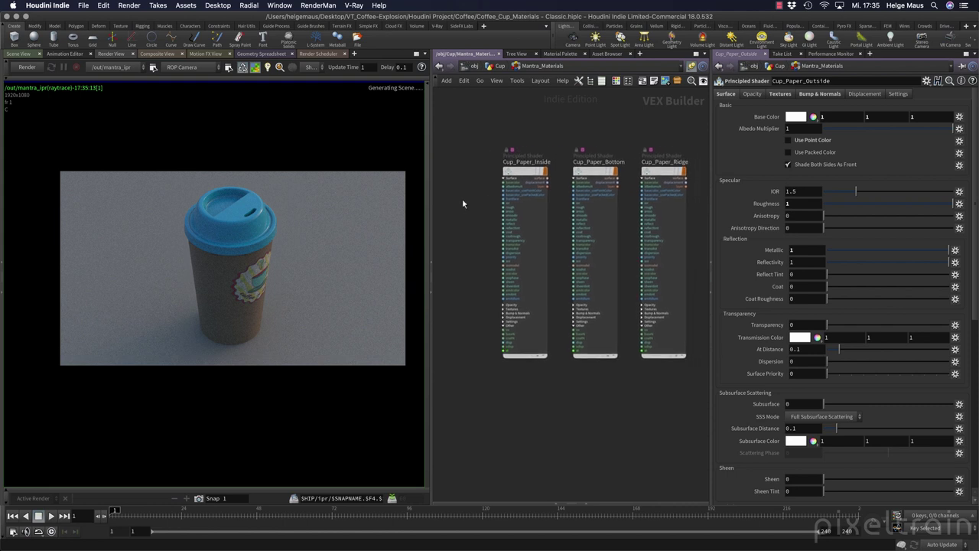
{"action": "left_click", "coordinate": [525, 173]}
{"action": "left_click", "coordinate": [596, 173]}
{"action": "left_click", "coordinate": [667, 176]}
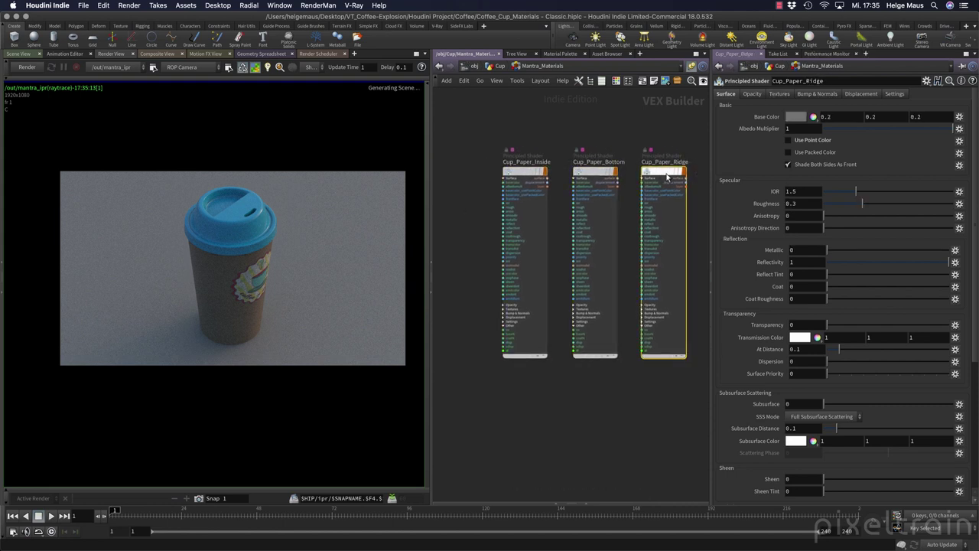
{"action": "left_click", "coordinate": [525, 138]}
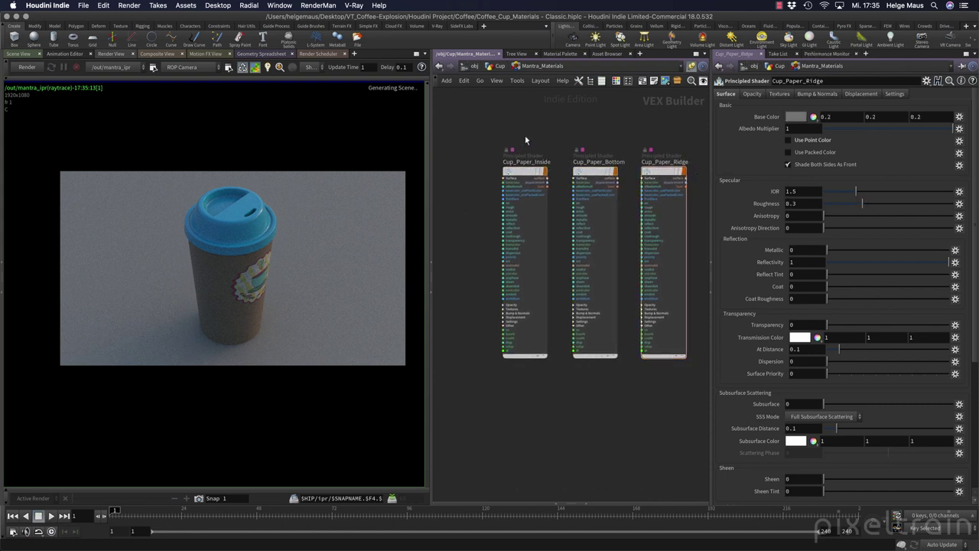
{"action": "key", "text": "super+s"}
{"action": "left_click", "coordinate": [501, 67]}
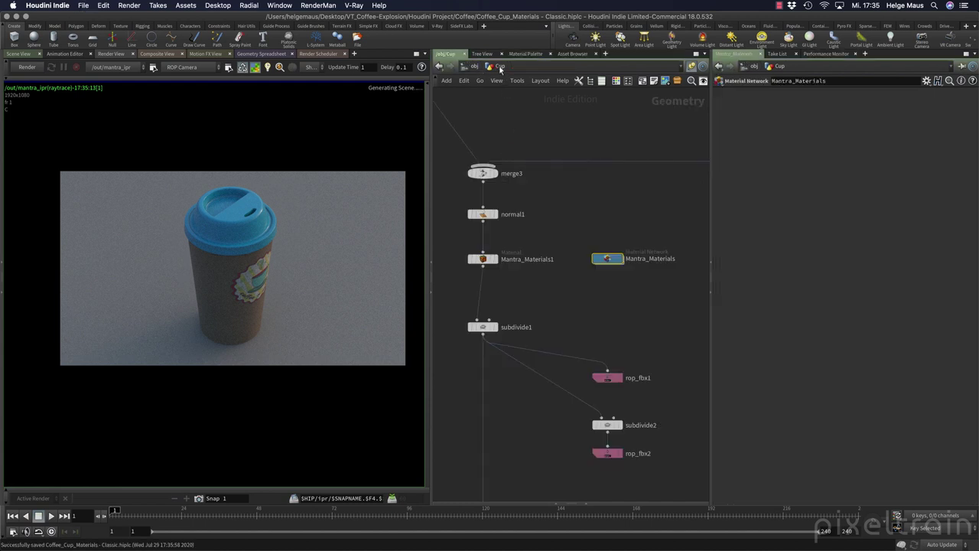
At /obj, show the Scene View looking through cam1.
{"action": "key", "text": "h"}
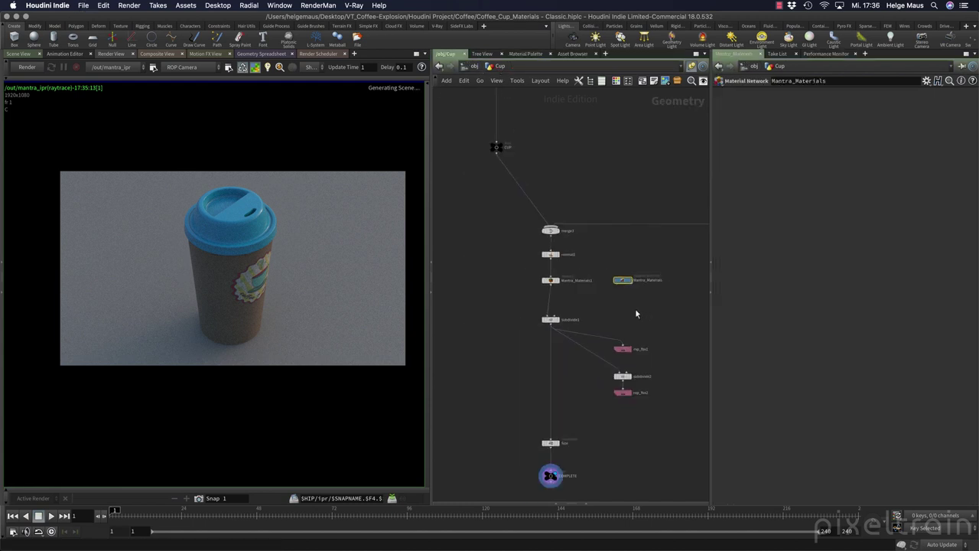
{"action": "left_click", "coordinate": [475, 67]}
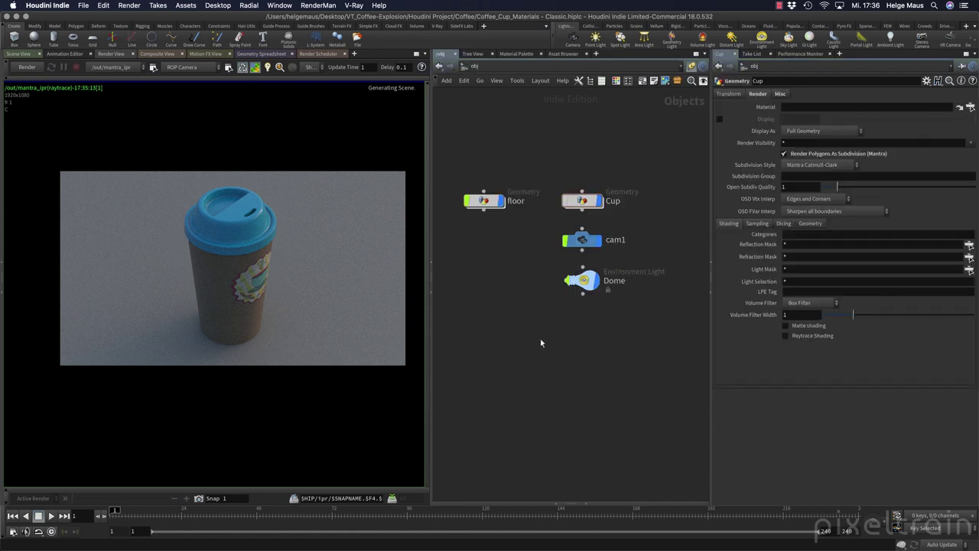
{"action": "left_click", "coordinate": [19, 54]}
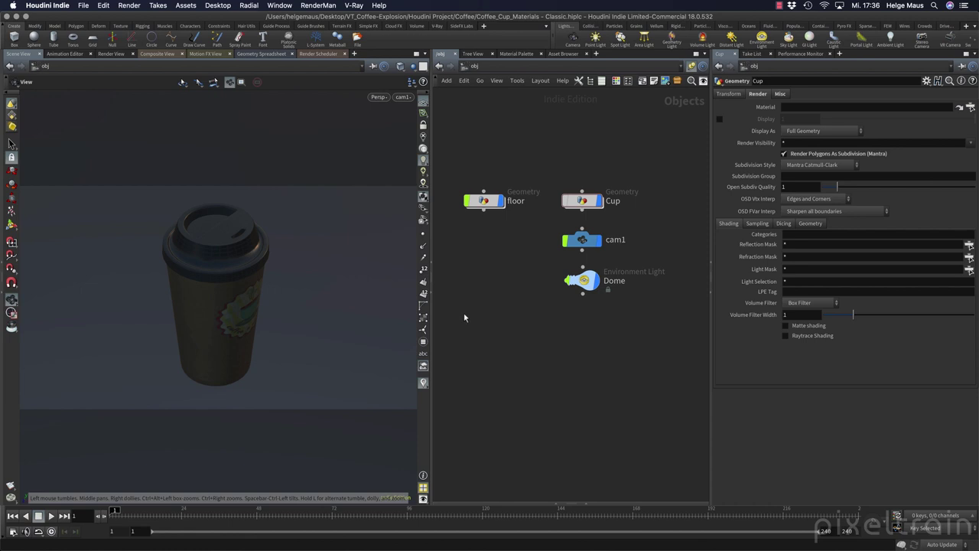
{"action": "left_click", "coordinate": [402, 97]}
{"action": "left_click", "coordinate": [402, 146]}
Tumble cam1 to translate 1.07, 0.86, 0.57, rotation -29.78, 61.37, 0.19, and save.
{"action": "left_click", "coordinate": [14, 225]}
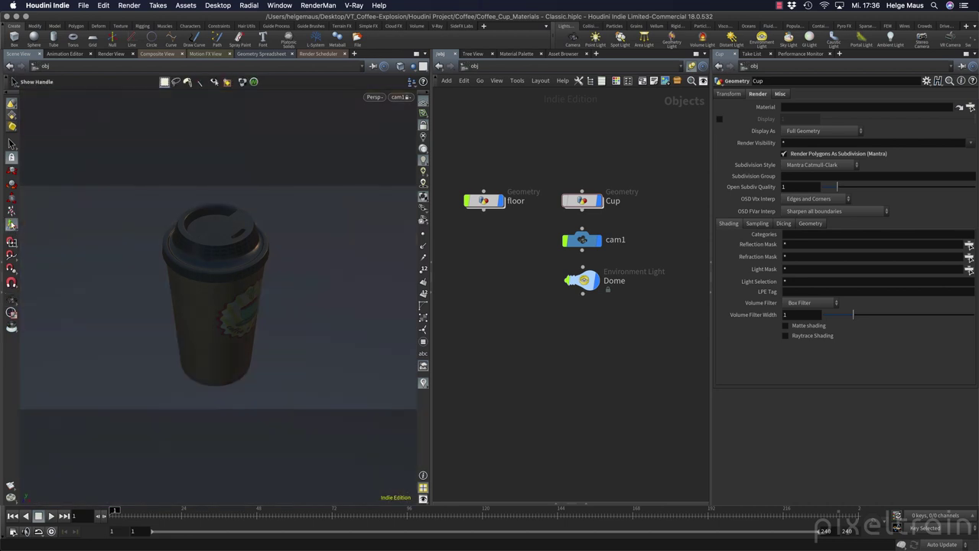
{"action": "left_click", "coordinate": [597, 242]}
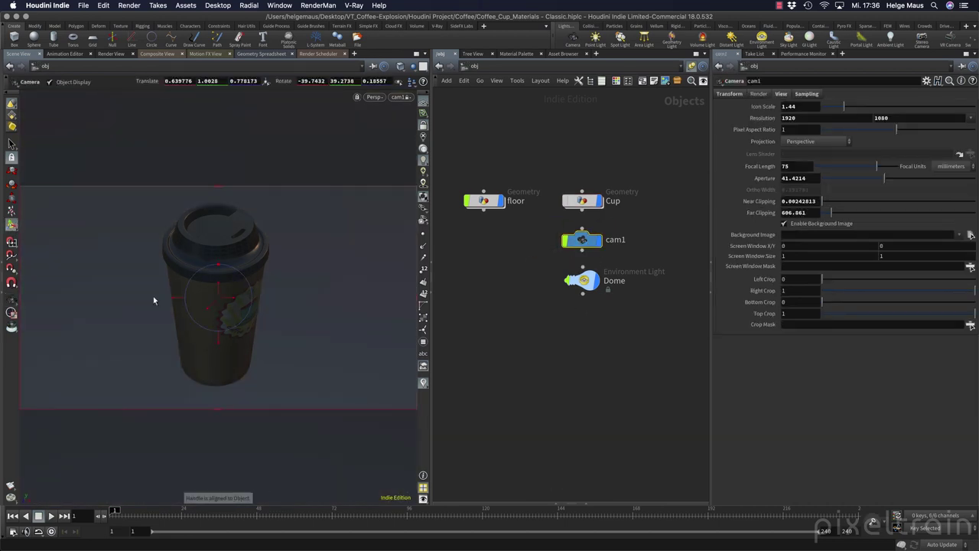
{"action": "key", "text": "Escape"}
{"action": "mouse_move", "coordinate": [227, 314]}
{"action": "left_mouse_down"}
{"action": "mouse_move", "coordinate": [210, 305]}
{"action": "mouse_move", "coordinate": [235, 320]}
{"action": "mouse_move", "coordinate": [210, 306]}
{"action": "mouse_move", "coordinate": [226, 313]}
{"action": "left_mouse_up"}
{"action": "key", "text": "Return"}
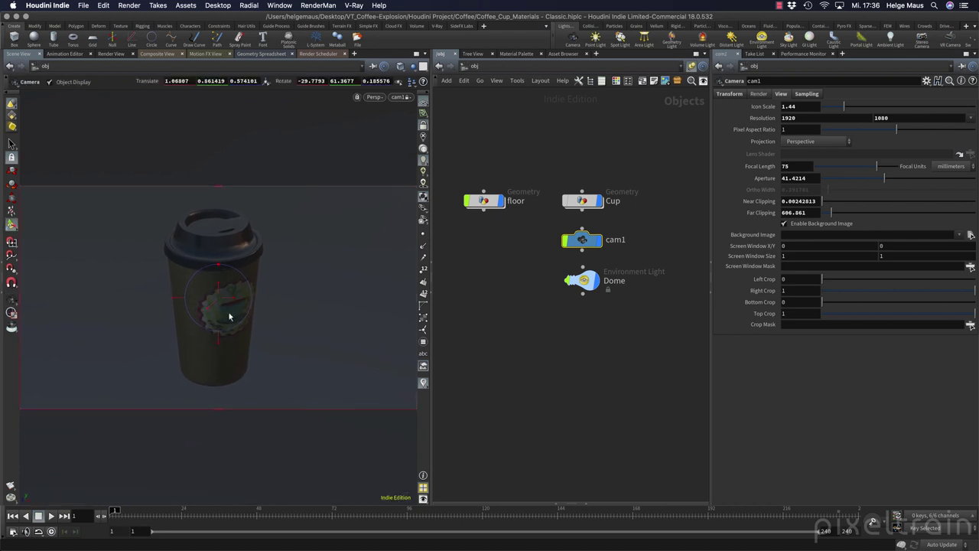
{"action": "key", "text": "super+s"}
{"action": "left_click", "coordinate": [423, 126]}
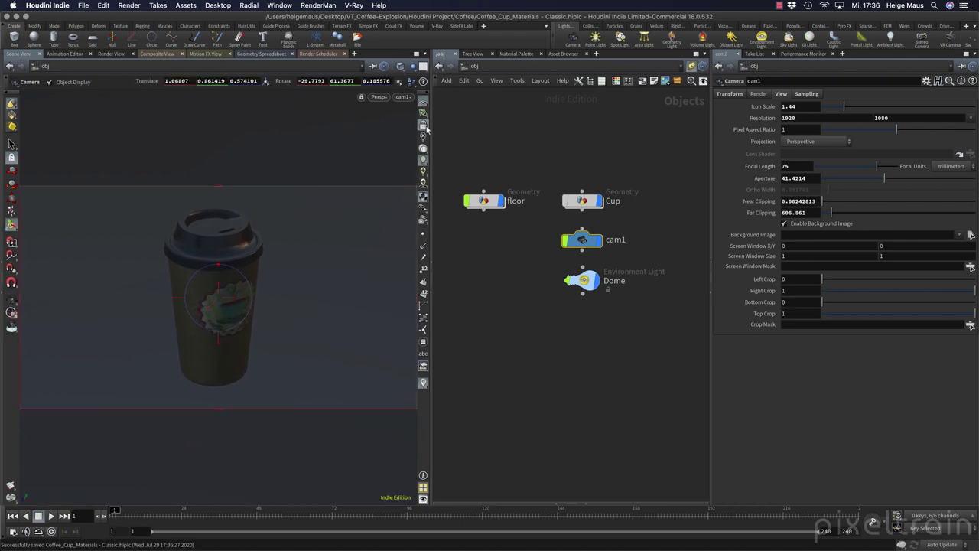
Run an IPR render in Render View from cam1's new angle, stop it, and save.
{"action": "left_click", "coordinate": [111, 53]}
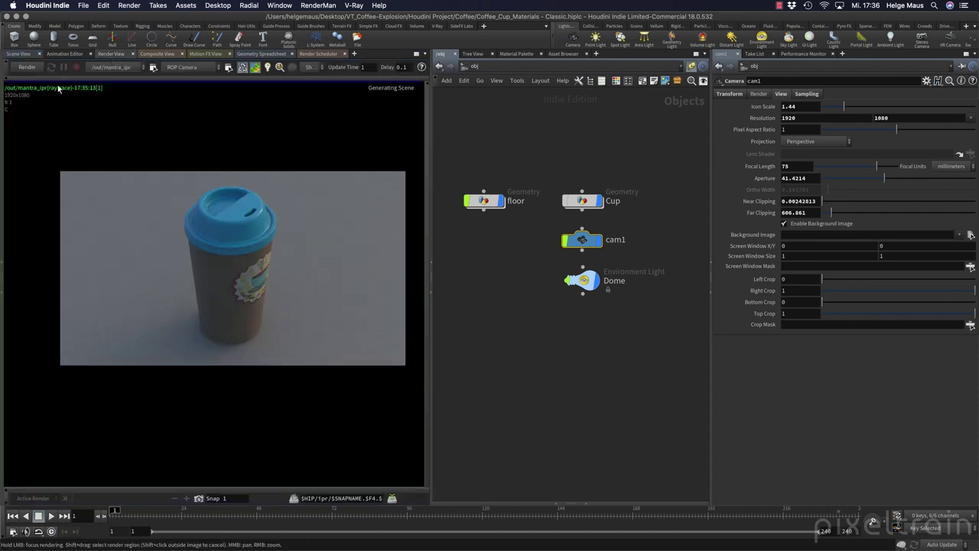
{"action": "left_click", "coordinate": [36, 69]}
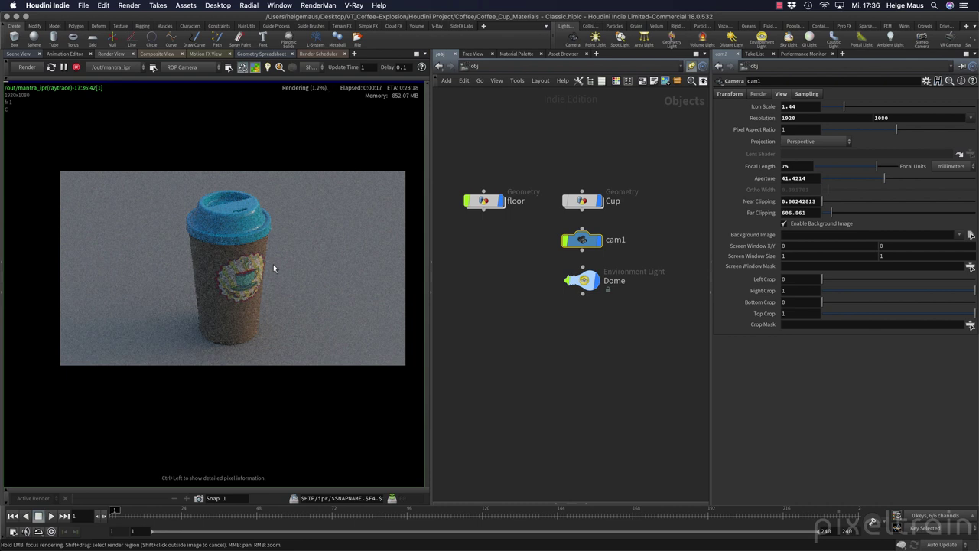
{"action": "left_click", "coordinate": [76, 68]}
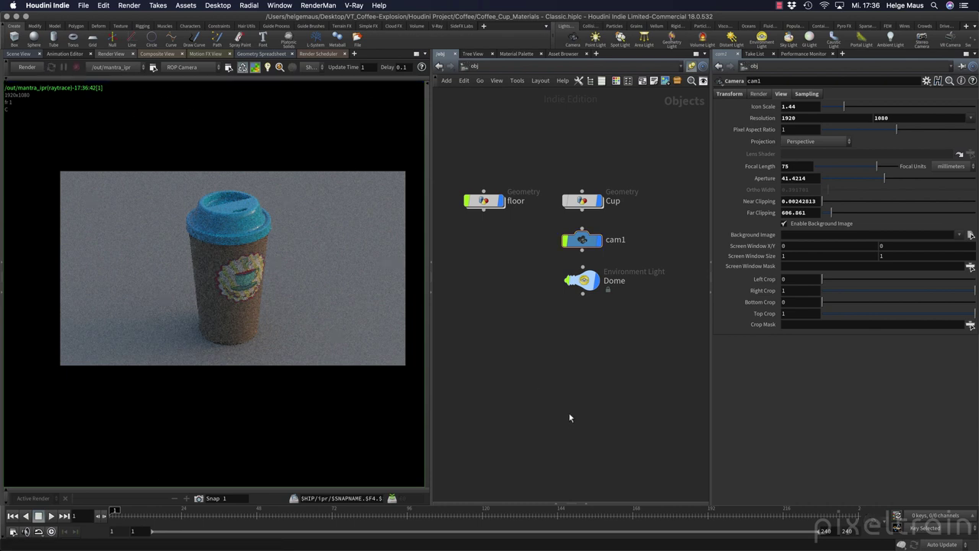
{"action": "key", "text": "super+s"}
Go to the /out network and move the mantra_ipr node down and left.
{"action": "left_click", "coordinate": [480, 81]}
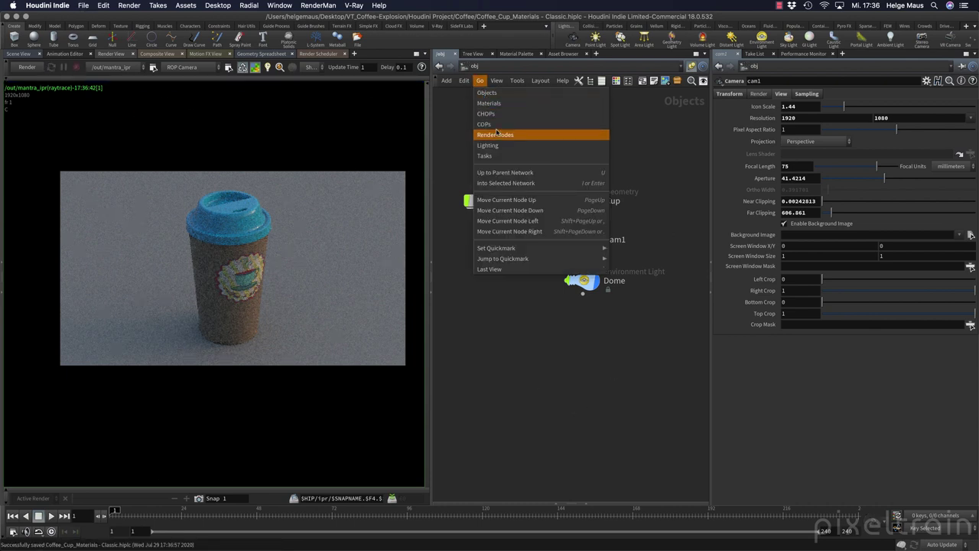
{"action": "left_click", "coordinate": [496, 134]}
{"action": "left_click", "coordinate": [481, 68]}
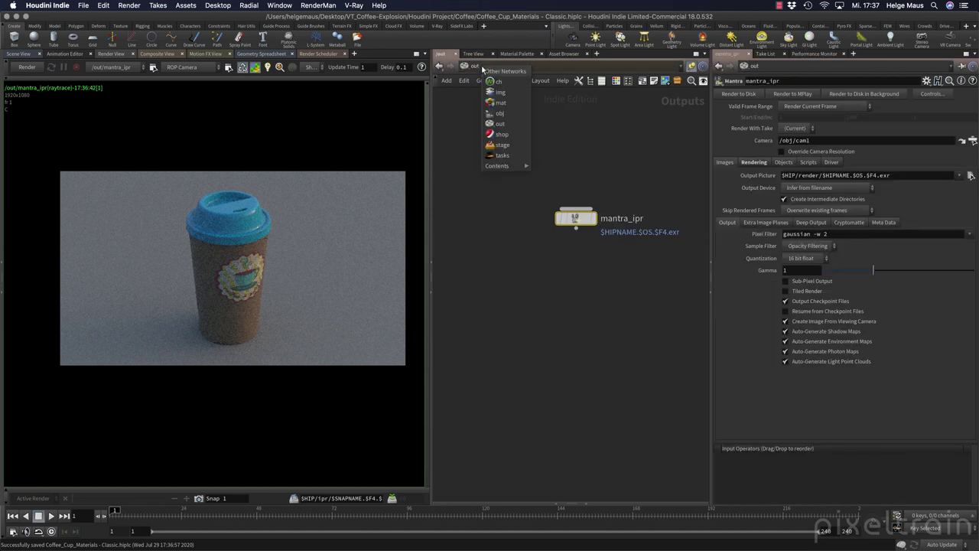
{"action": "left_click", "coordinate": [499, 124]}
{"action": "left_click_drag", "start_coordinate": [573, 209], "coordinate": [538, 258]}
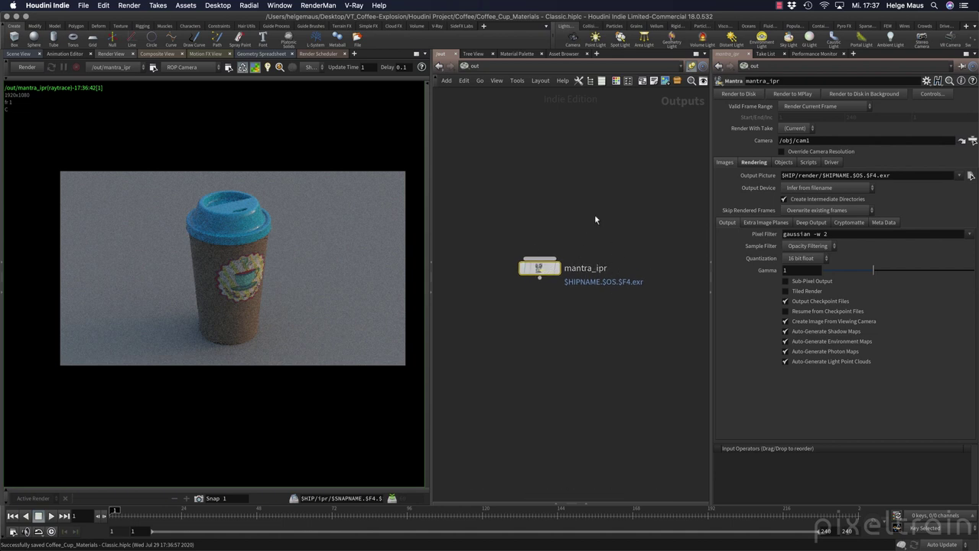
Add a Mantra node above mantra_ipr and rename it Cup_v01.
{"action": "key", "text": "Tab"}
{"action": "type", "text": "mant"}
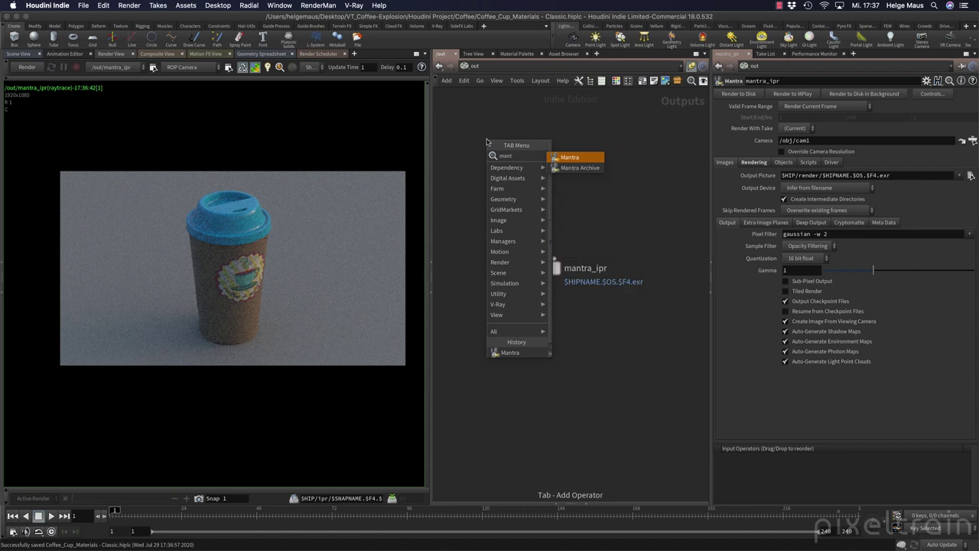
{"action": "key", "text": "Return"}
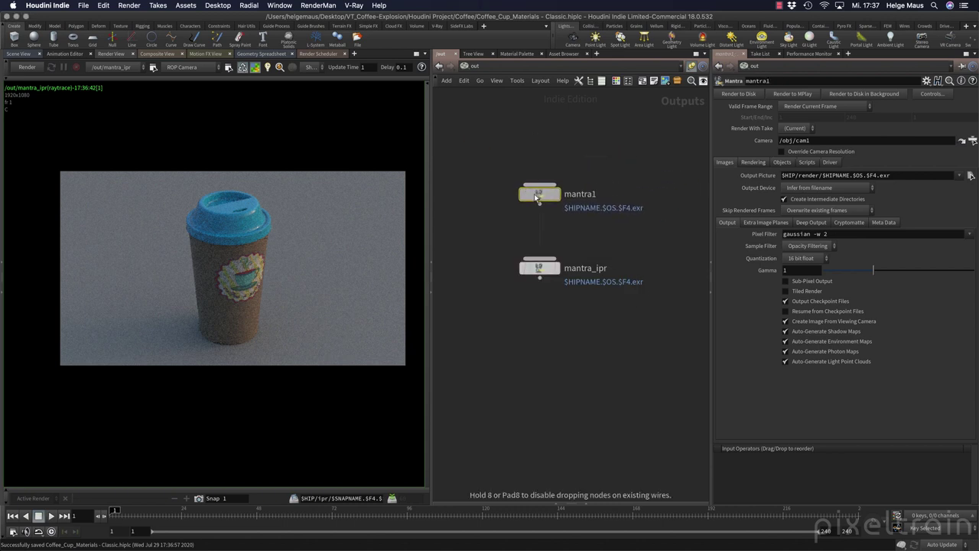
{"action": "left_click", "coordinate": [534, 193]}
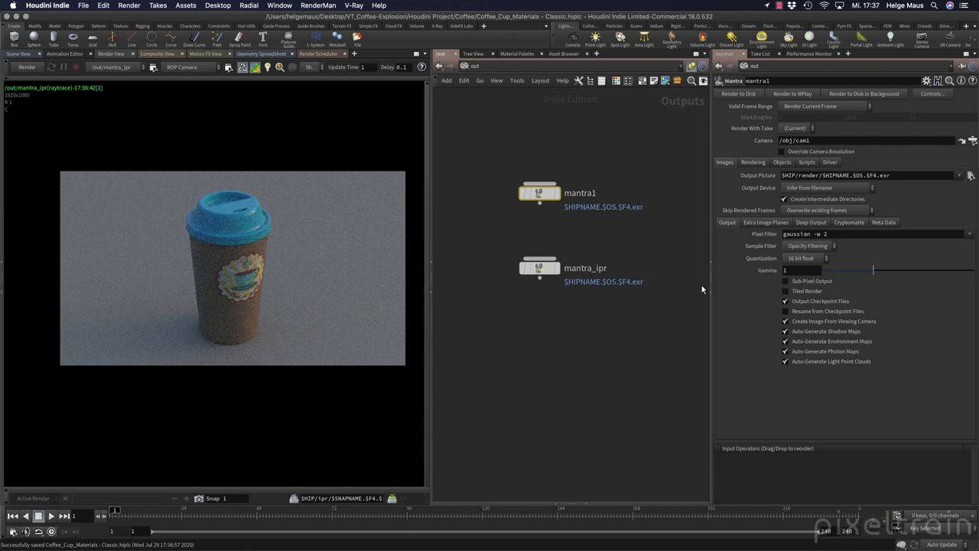
{"action": "double_click", "coordinate": [575, 195]}
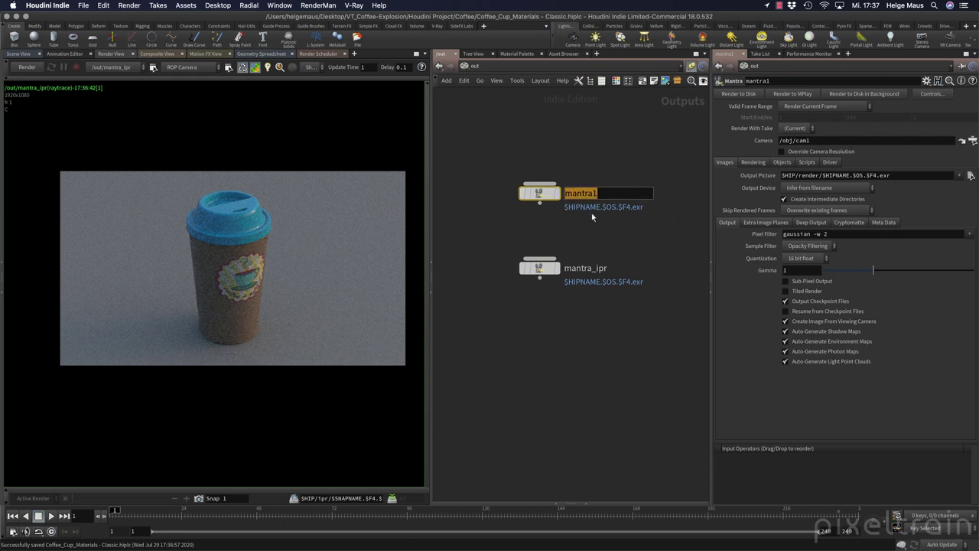
{"action": "type", "text": "Cup_v01"}
{"action": "key", "text": "Return"}
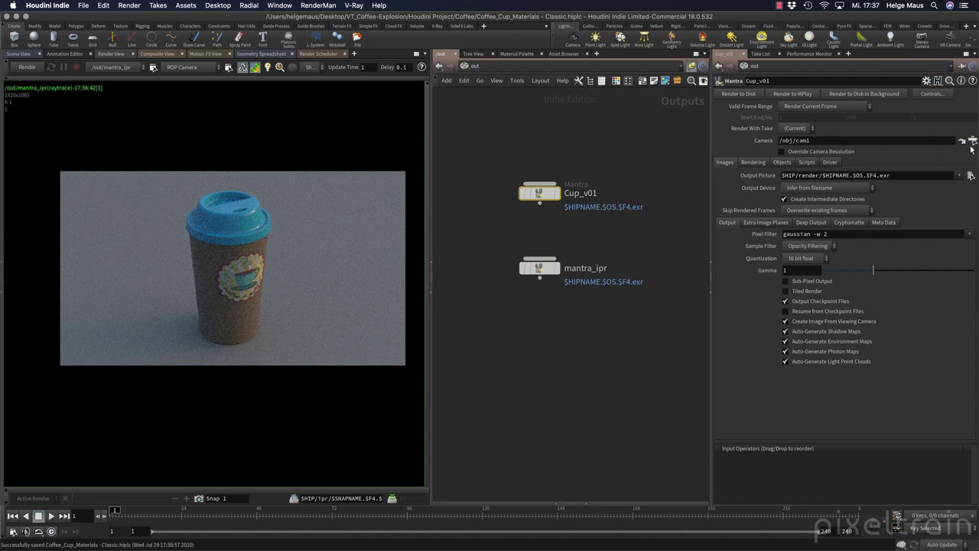
{"action": "left_click", "coordinate": [972, 142]}
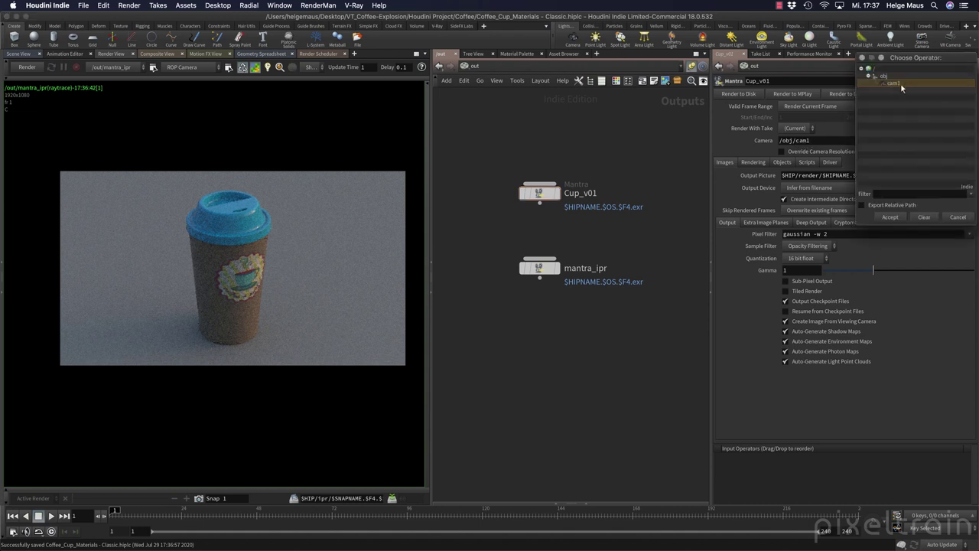
{"action": "left_click", "coordinate": [889, 217]}
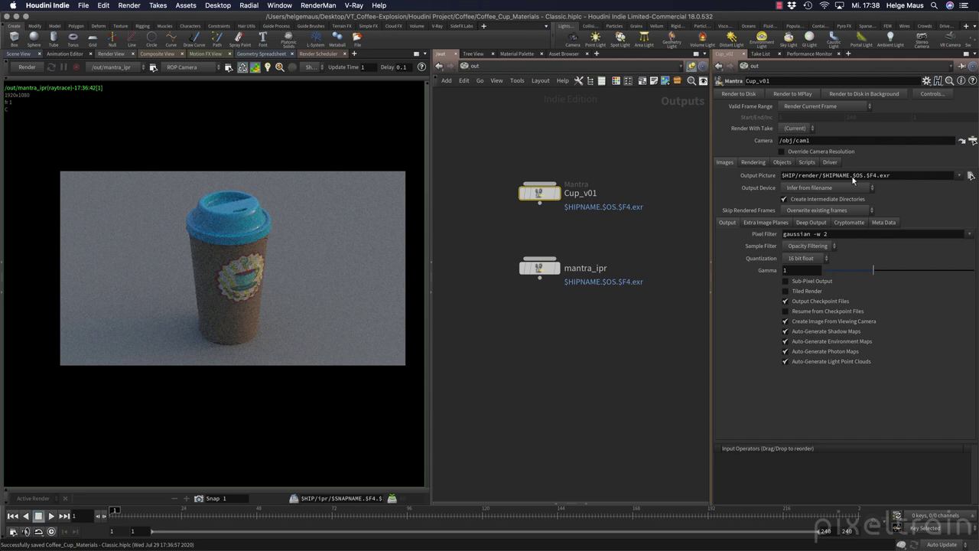
Set Cup_v01's output picture to $HIP/render/$OS/$OS.exr and check it expands to render/Cup_v01/Cup_v01.exr.
{"action": "left_click_drag", "start_coordinate": [854, 175], "coordinate": [822, 175]}
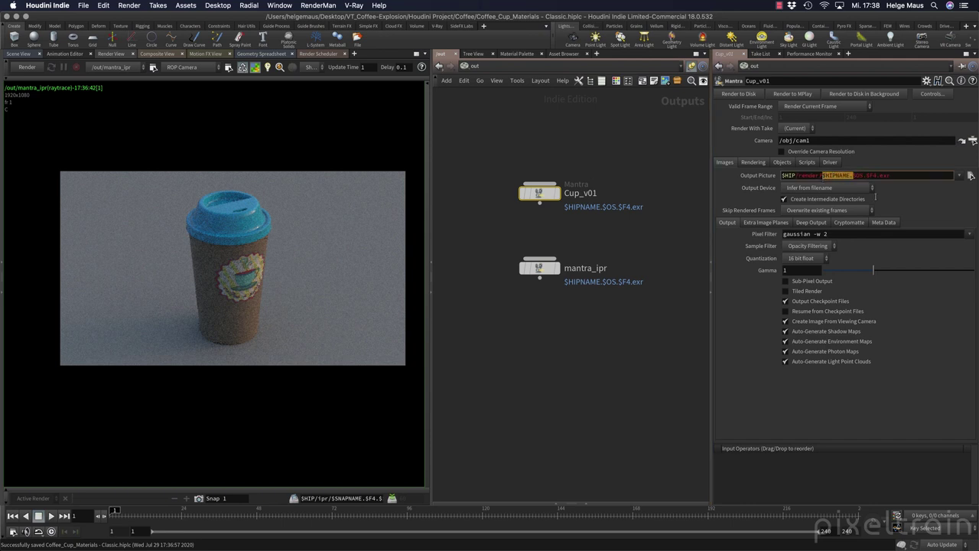
{"action": "type", "text": "$OS/"}
{"action": "key", "text": "Return"}
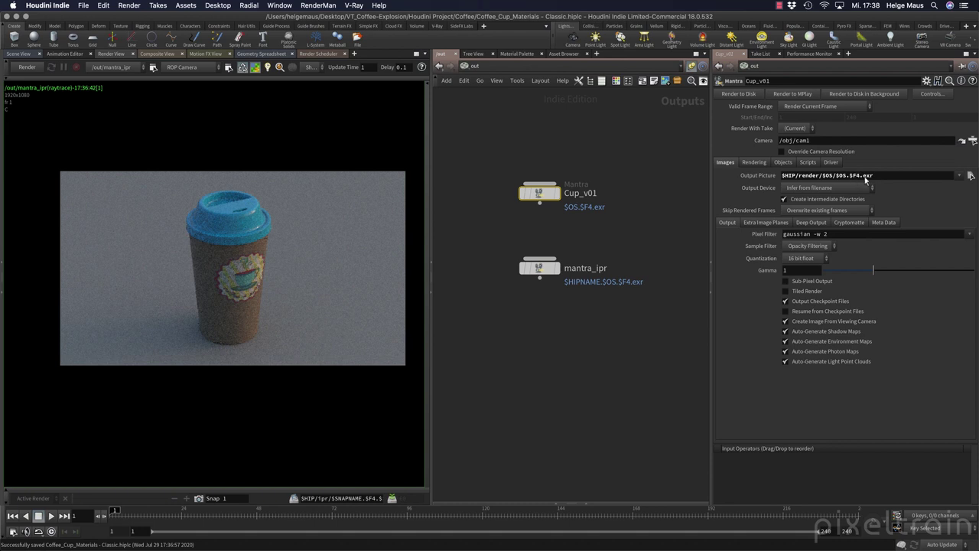
{"action": "left_click", "coordinate": [861, 177]}
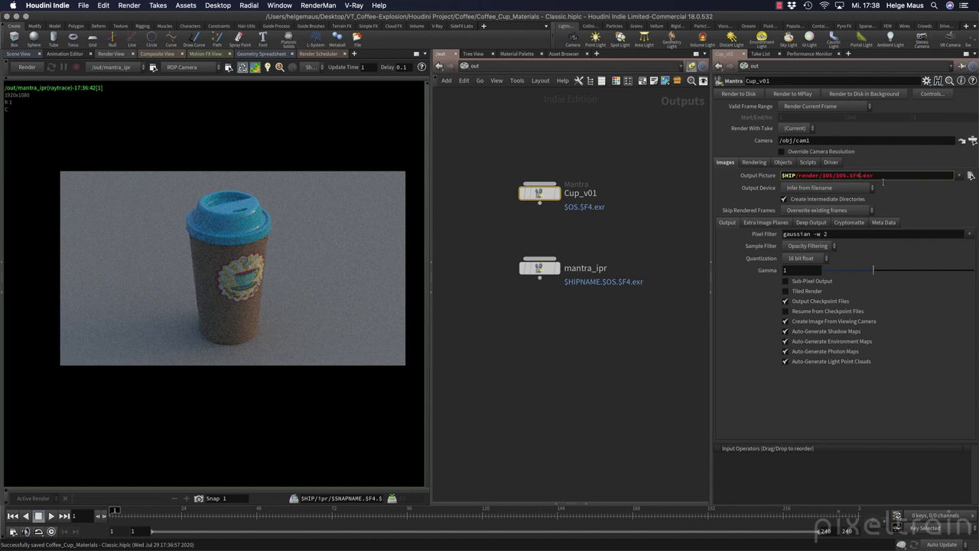
{"action": "key", "text": "BackSpace"}
{"action": "key", "text": "BackSpace"}
{"action": "key", "text": "BackSpace"}
{"action": "key", "text": "BackSpace"}
{"action": "key", "text": "Return"}
{"action": "left_click", "coordinate": [759, 176]}
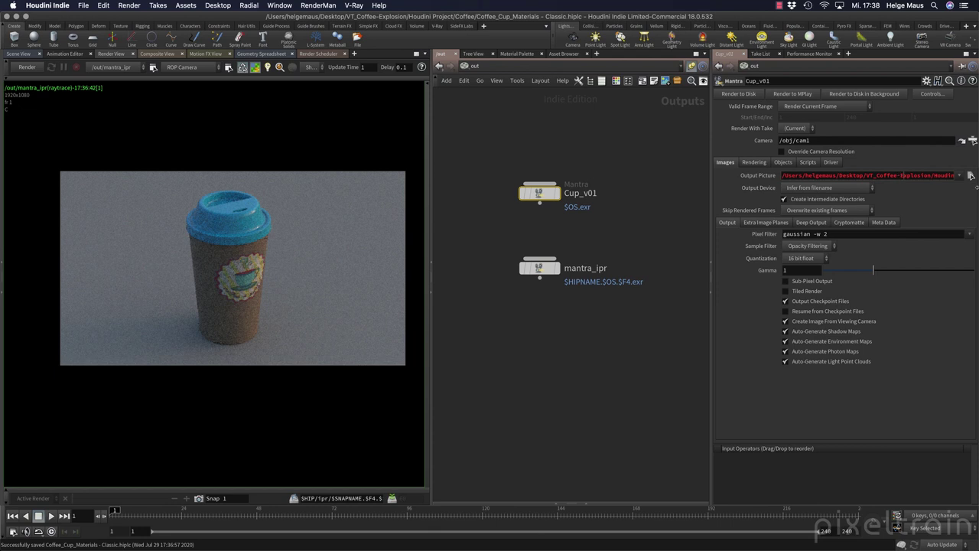
{"action": "left_click", "coordinate": [903, 176]}
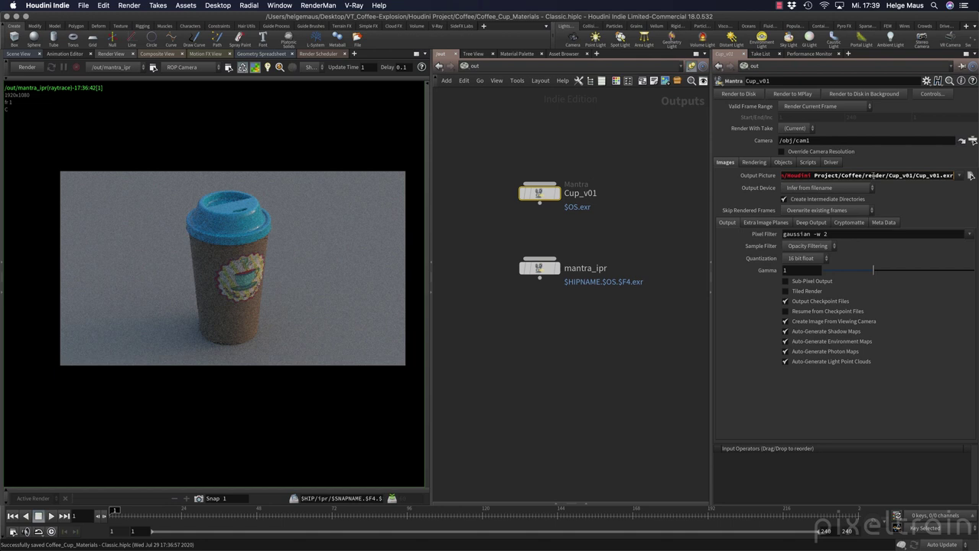
{"action": "type", "text": "$HIP/render/$OS/$OS.exr"}
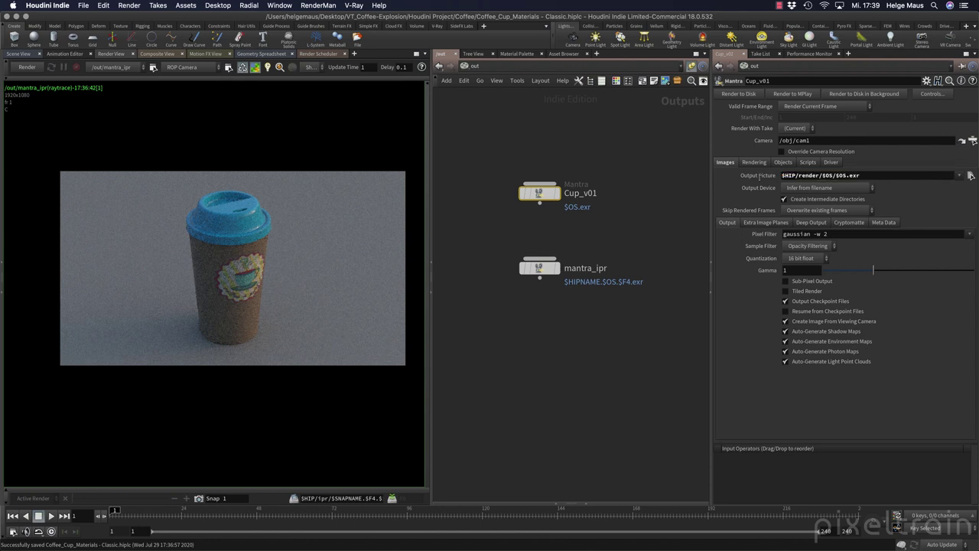
Raise Cup_v01, delete the test duplicate Cup_v02, and nudge Cup_v01 slightly lower.
{"action": "left_click_drag", "start_coordinate": [539, 192], "coordinate": [539, 145]}
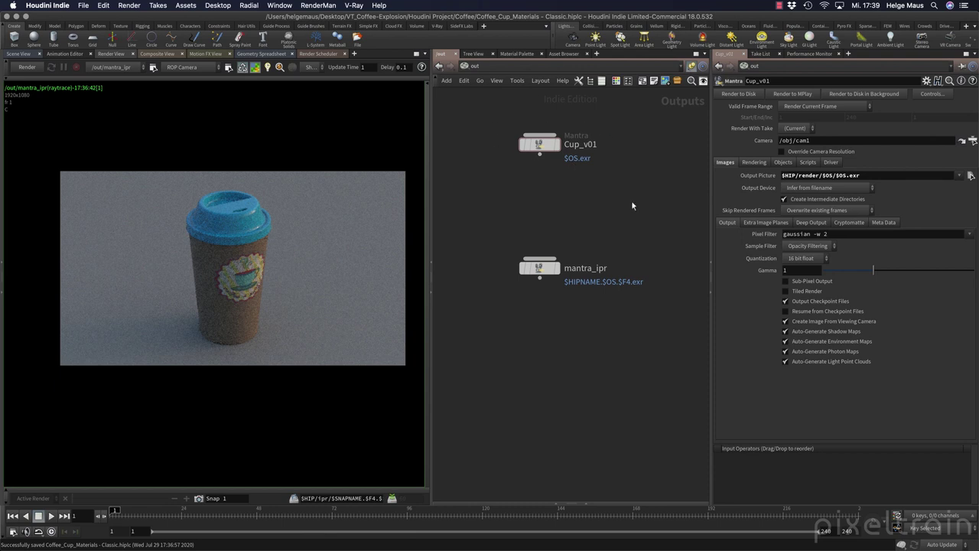
{"action": "left_click_drag", "start_coordinate": [539, 159], "coordinate": [541, 184]}
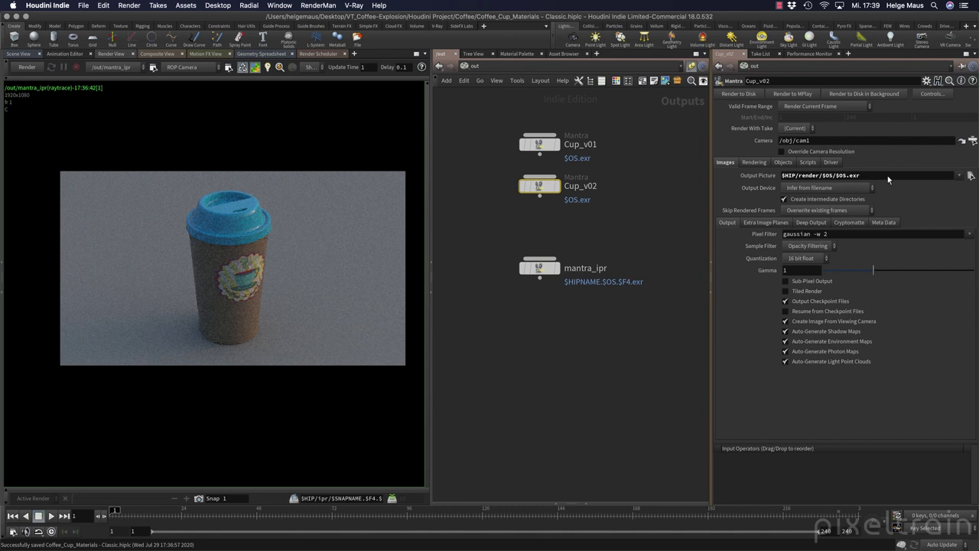
{"action": "key", "text": "Delete"}
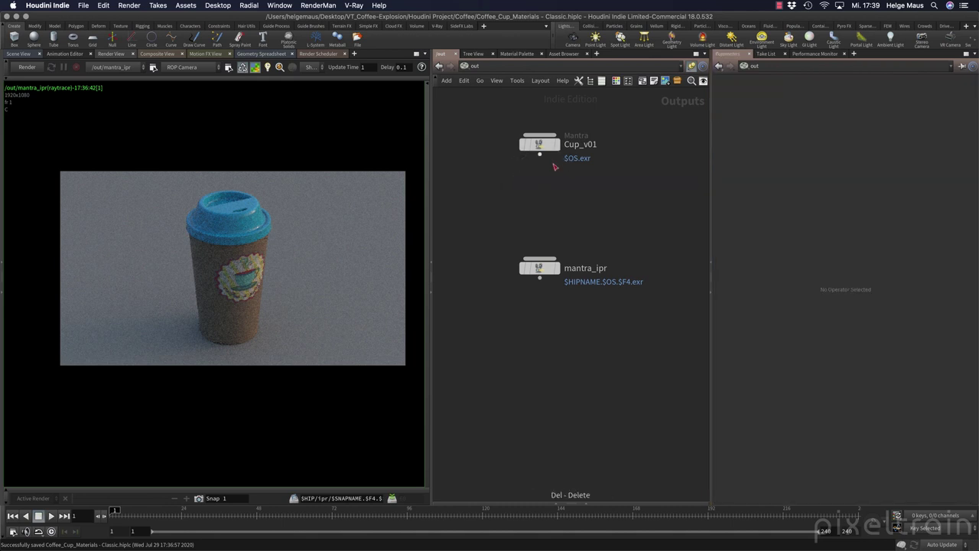
{"action": "left_click", "coordinate": [546, 150]}
{"action": "middle_click", "coordinate": [546, 150]}
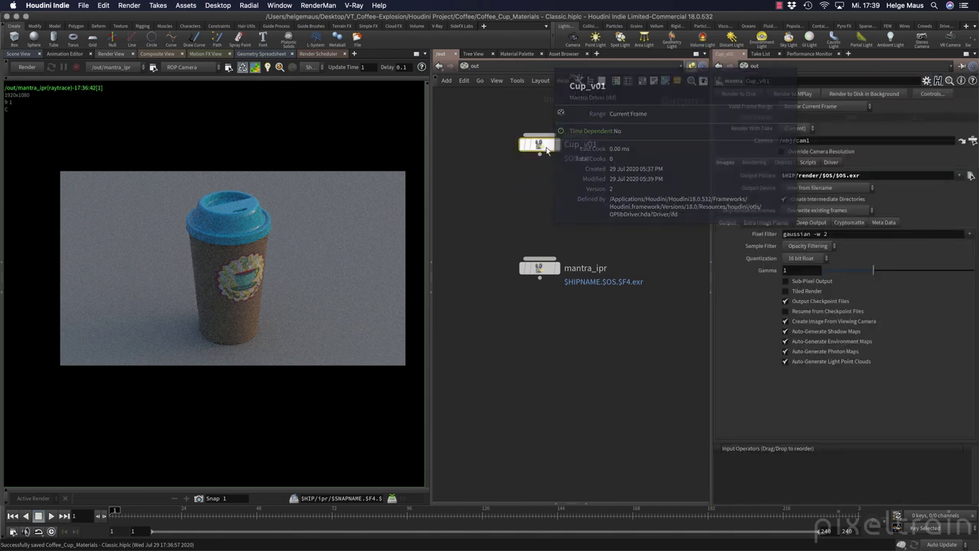
{"action": "left_click_drag", "start_coordinate": [547, 150], "coordinate": [547, 173]}
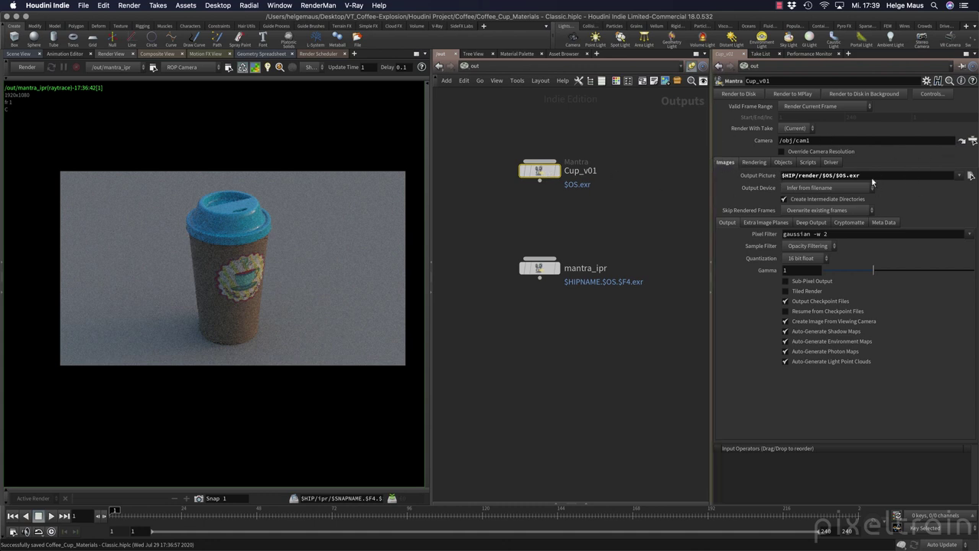
Set Cup_v01's Rendering Engine to Physically Based Rendering.
{"action": "left_click", "coordinate": [764, 223]}
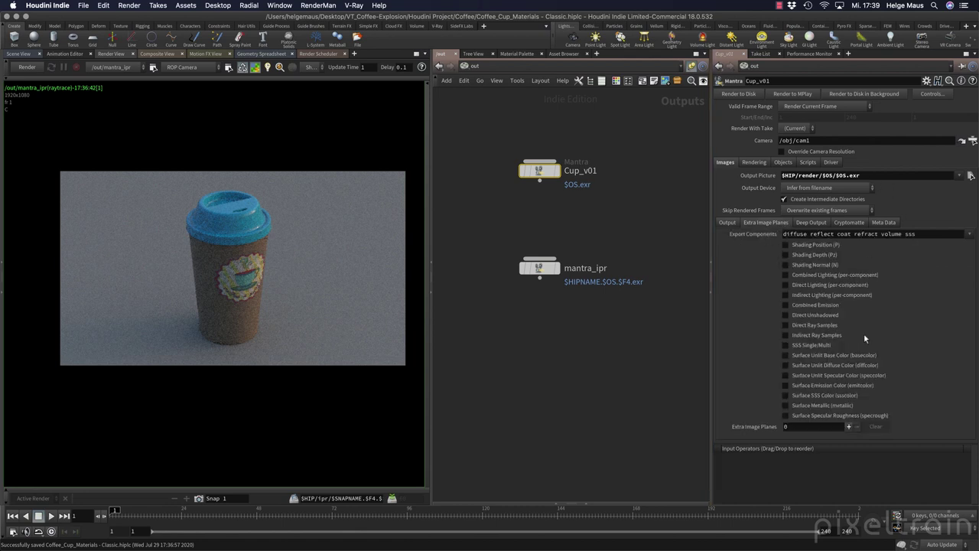
{"action": "left_click", "coordinate": [728, 222]}
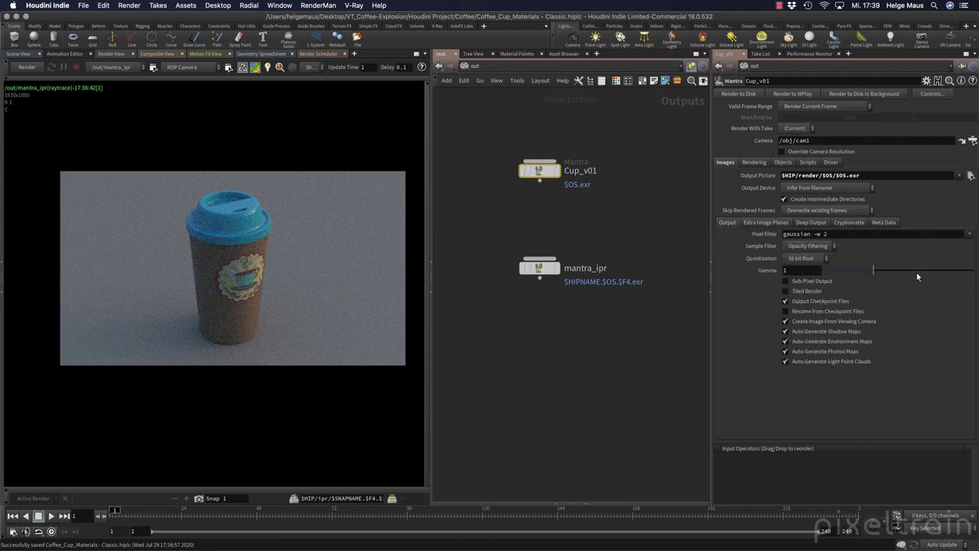
{"action": "left_click", "coordinate": [761, 162]}
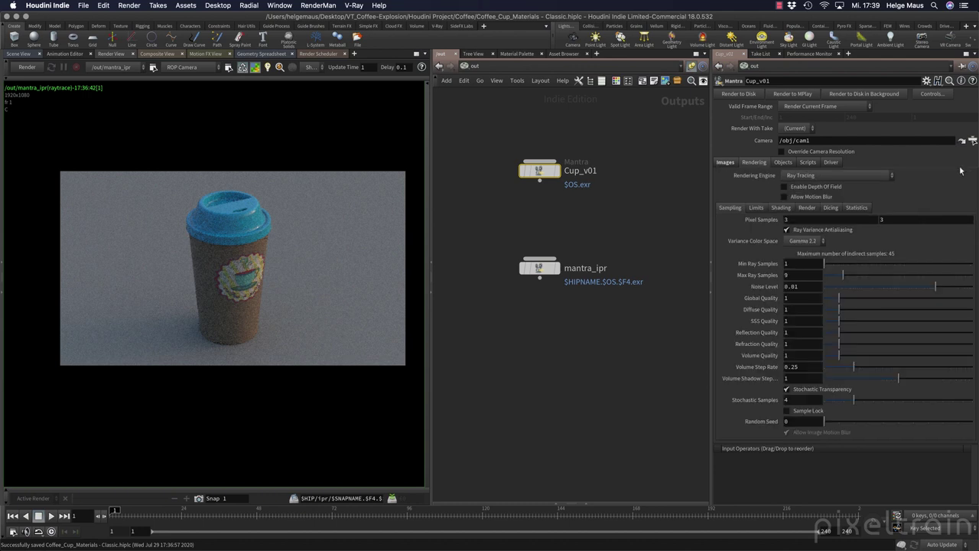
{"action": "left_click", "coordinate": [864, 176]}
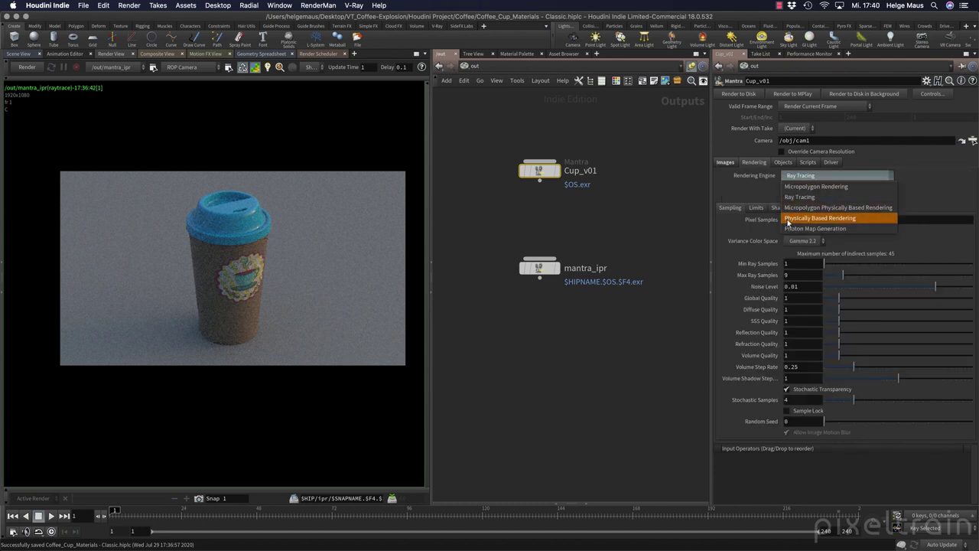
{"action": "left_click", "coordinate": [861, 221]}
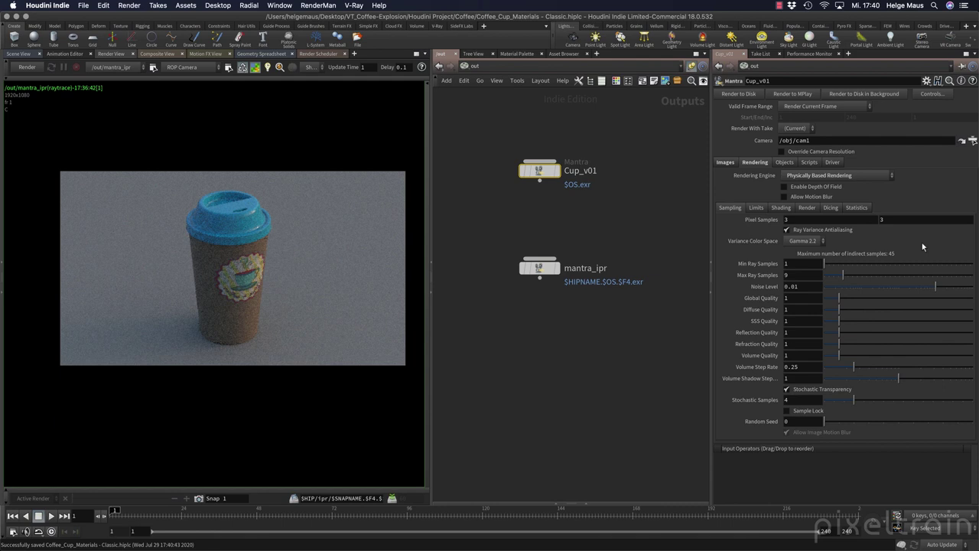
Make the render view use /out/Cup_v01 and widen the viewer pane.
{"action": "left_click", "coordinate": [124, 69]}
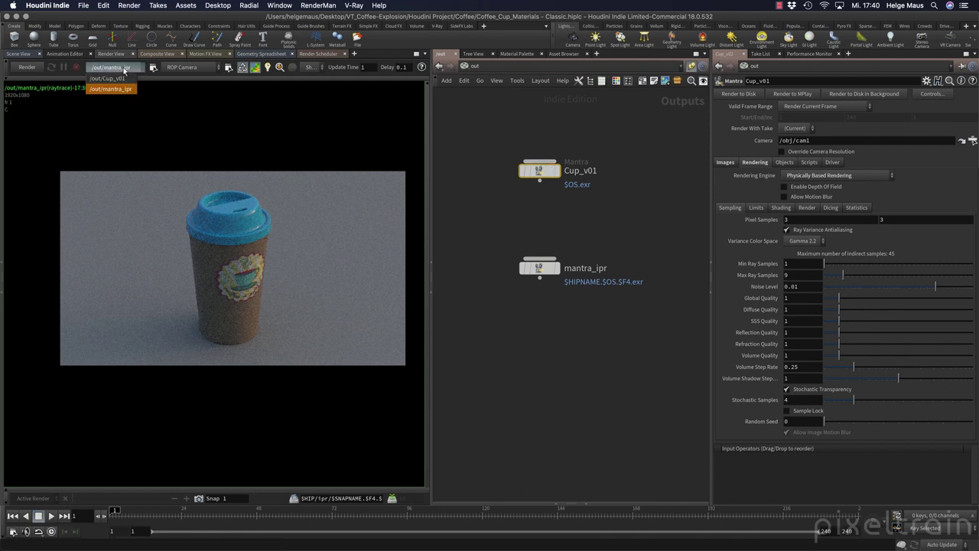
{"action": "left_click", "coordinate": [121, 80]}
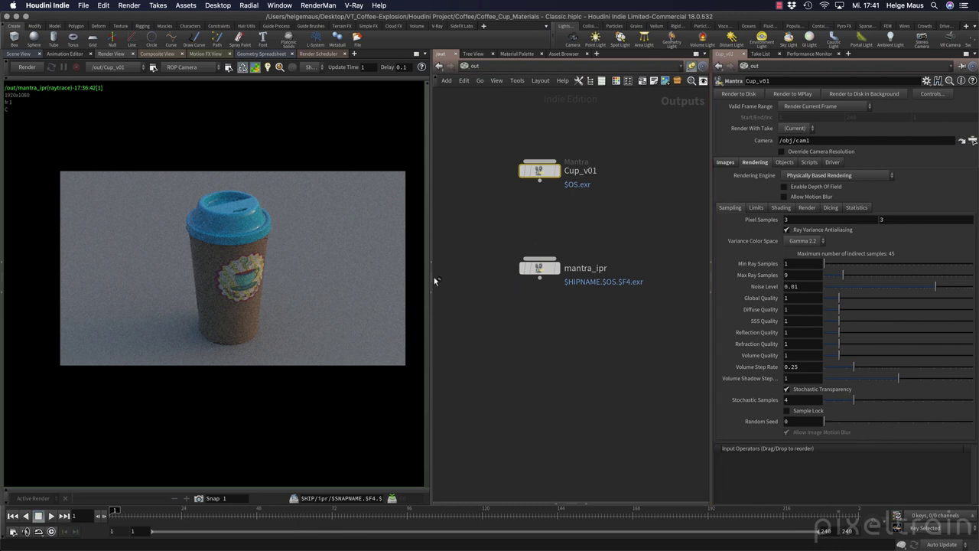
{"action": "left_click_drag", "start_coordinate": [435, 281], "coordinate": [463, 281]}
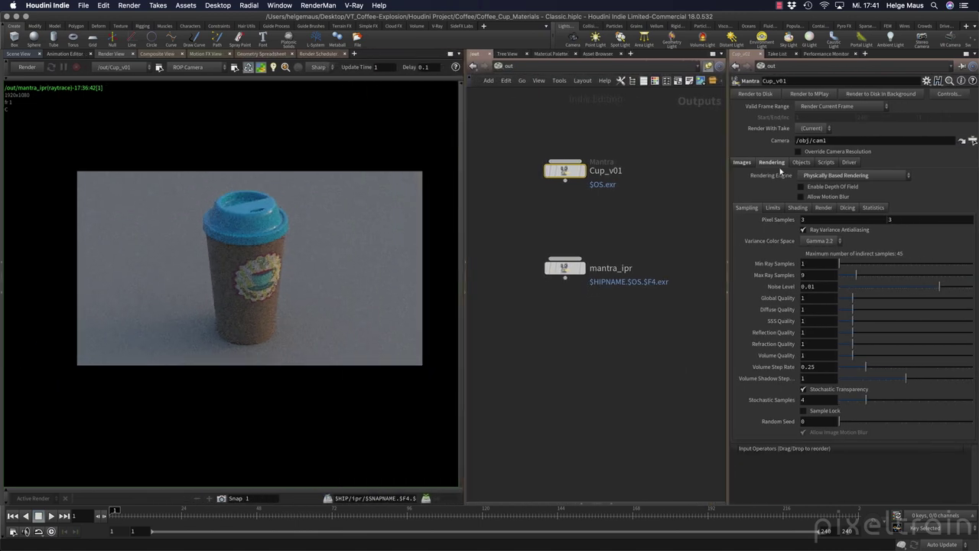
Start the PBR render of the textured cup through Cup_v01 from cam1.
{"action": "left_click", "coordinate": [26, 67]}
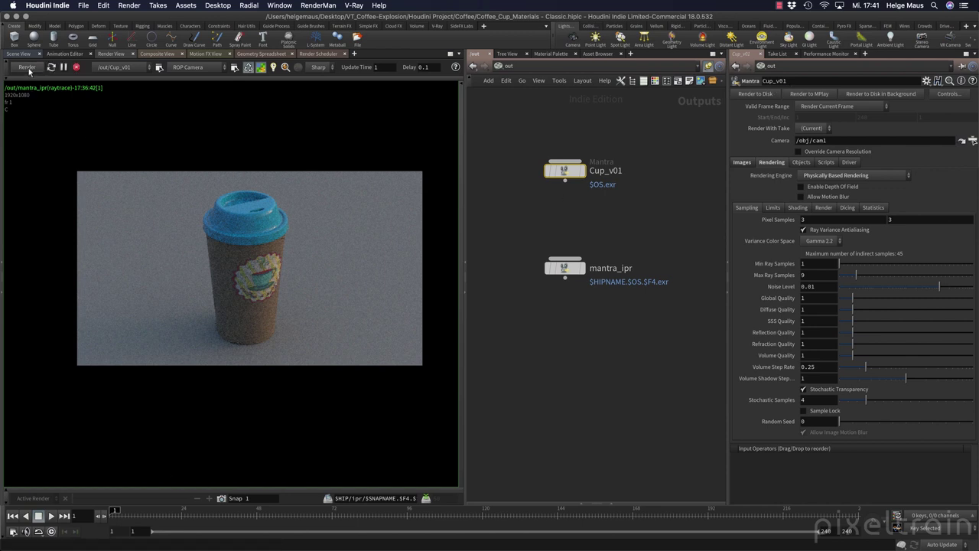